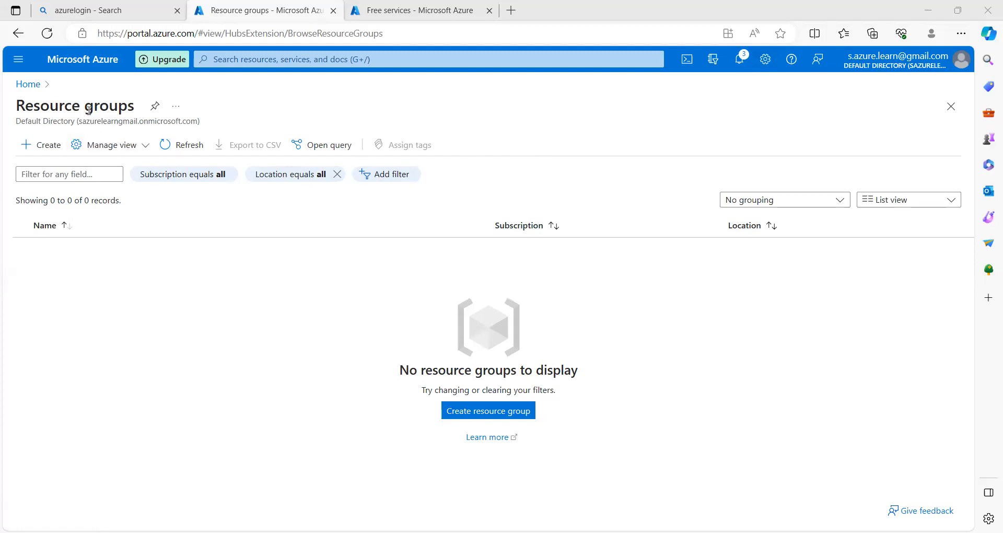
click(48, 150)
click(48, 150)
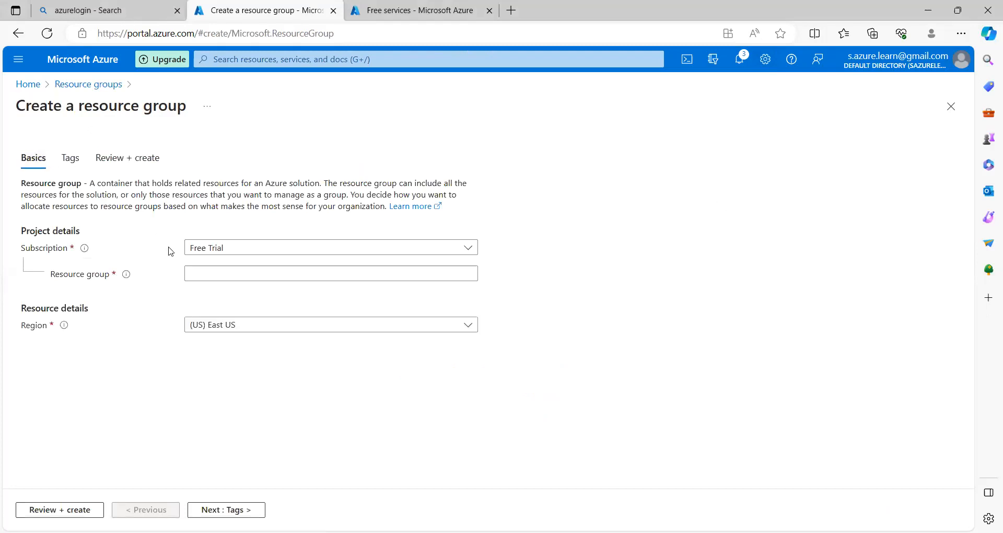
click(87, 86)
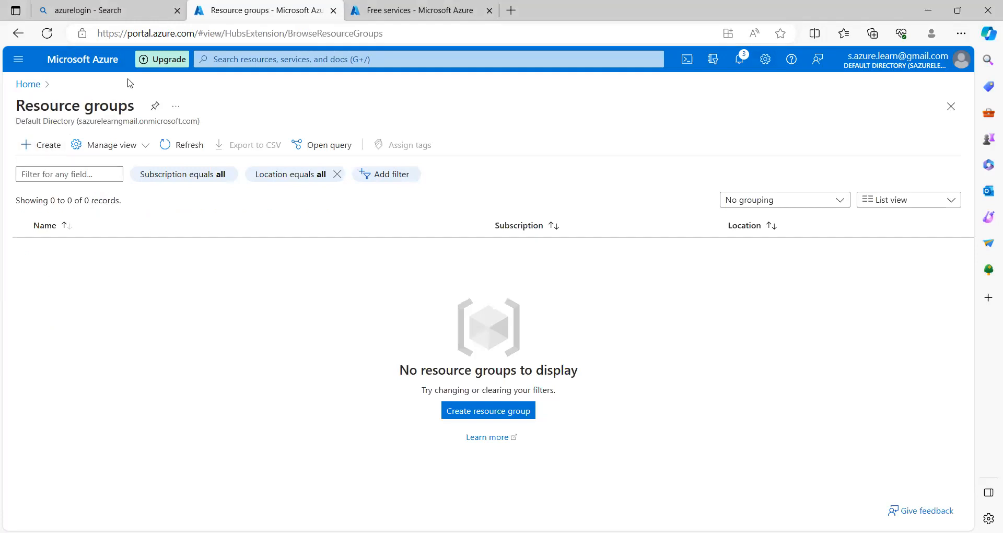
click(214, 61)
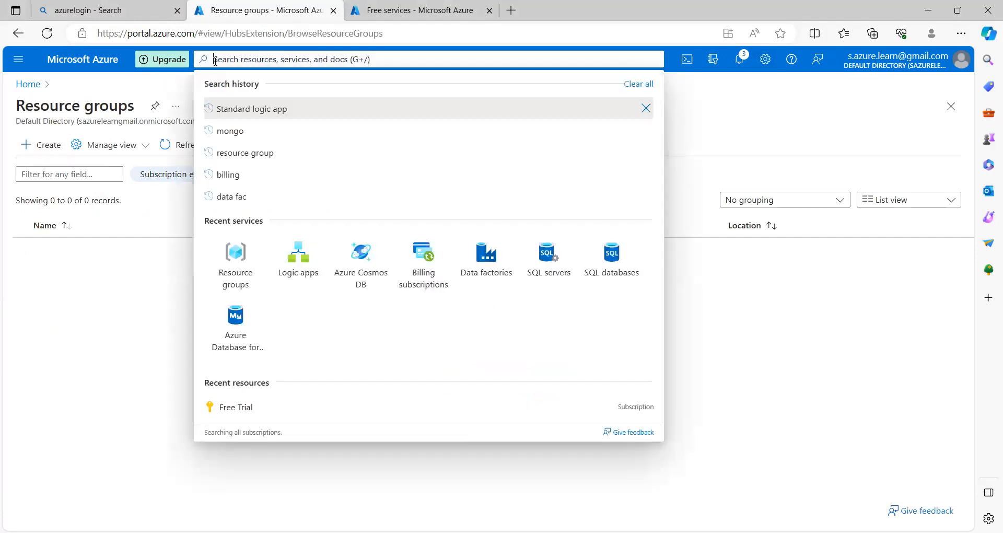
click(29, 86)
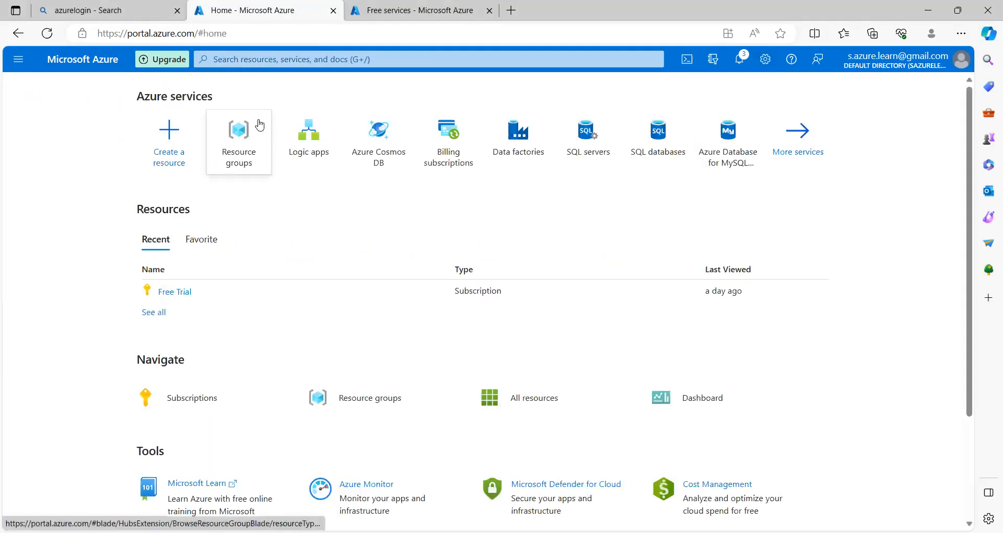
Step: Search the portal for "resource" and open the Resource groups service
click(238, 60)
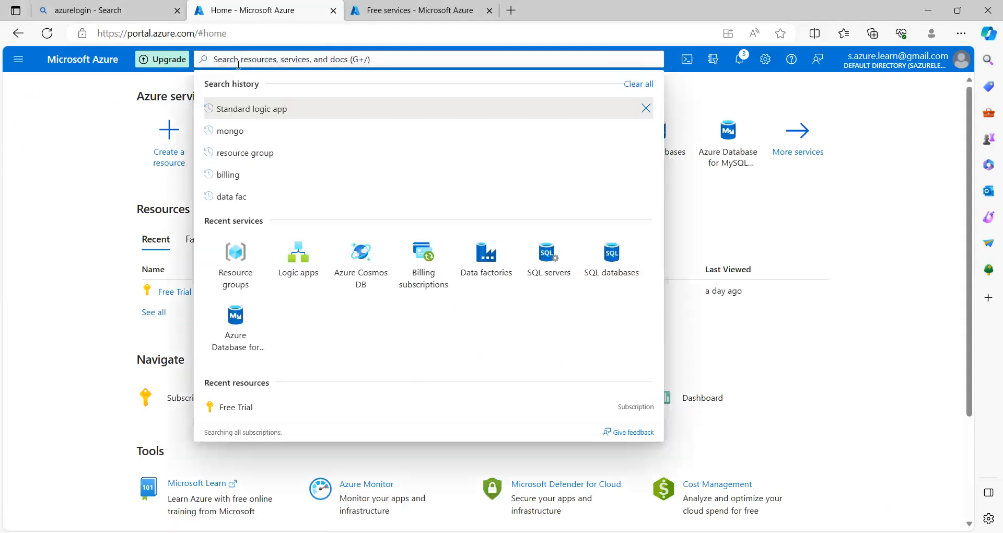
text(resource)
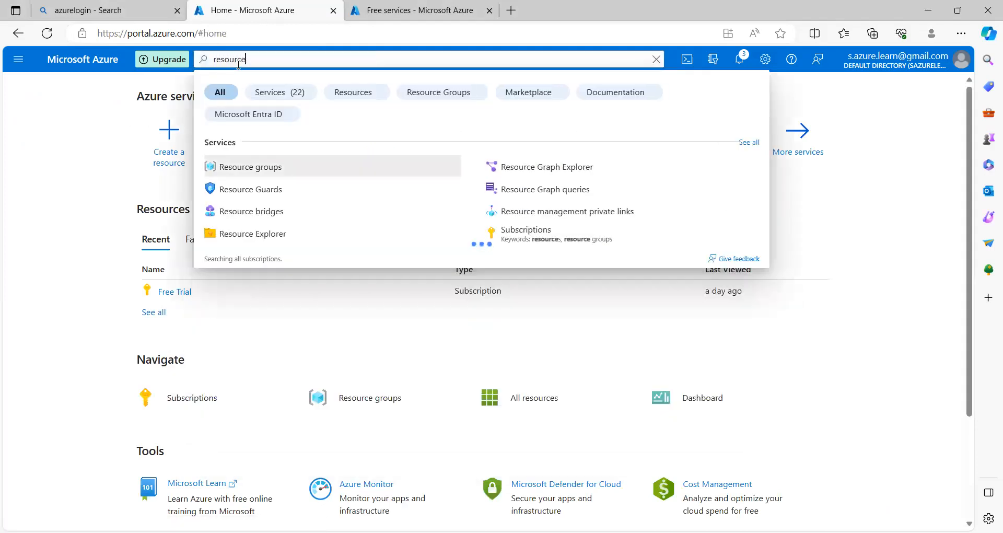
click(257, 167)
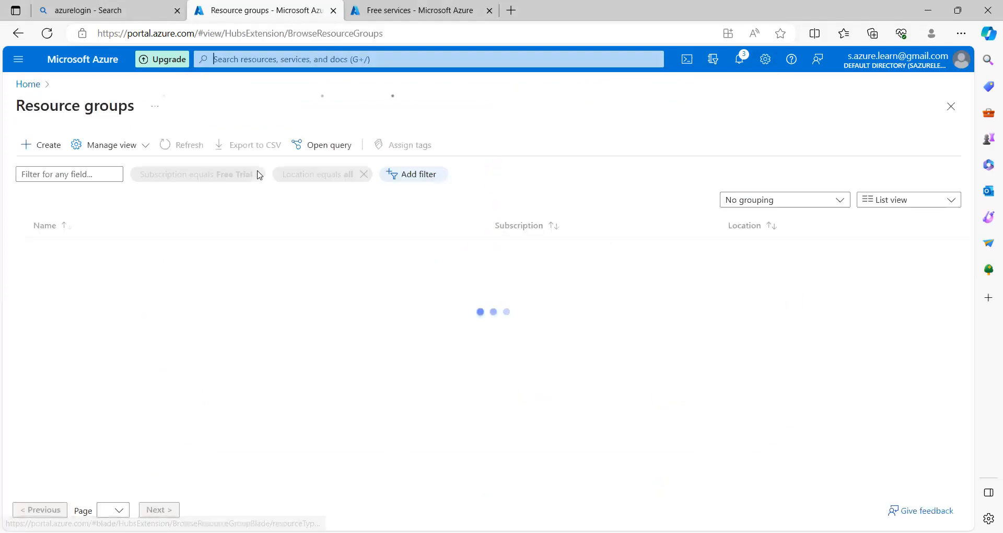
Step: Start a new resource group under the Free Trial subscription and name it rg-demo-data-factory
click(49, 149)
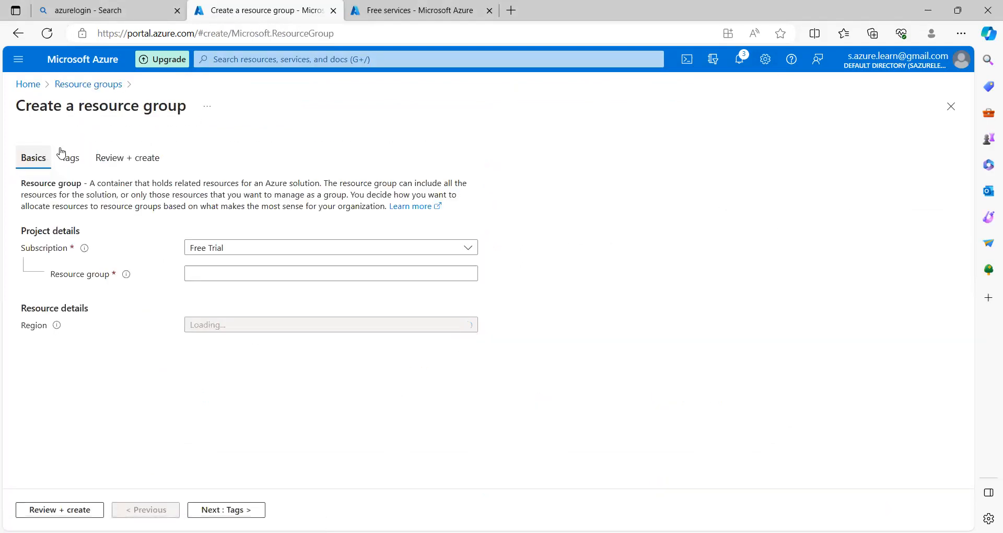
click(244, 254)
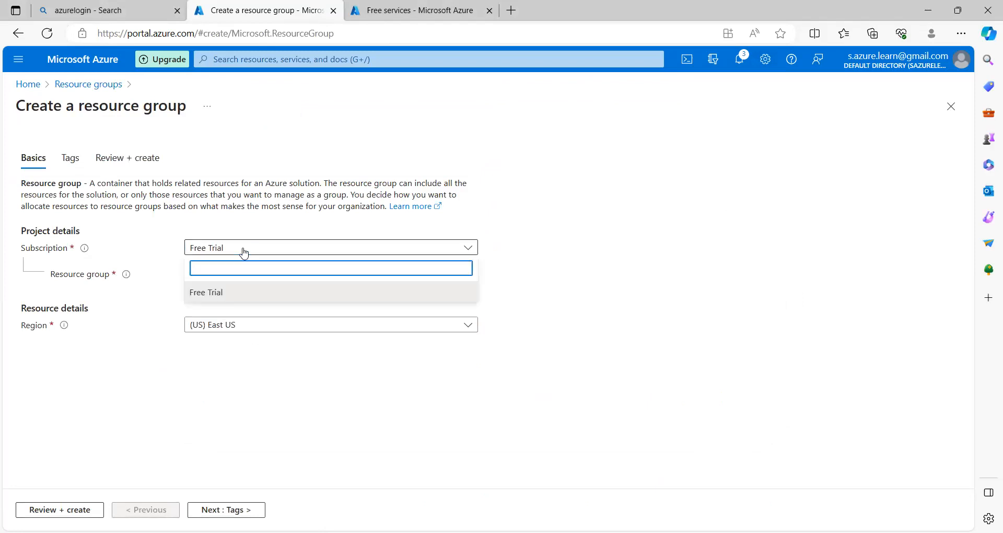
click(207, 301)
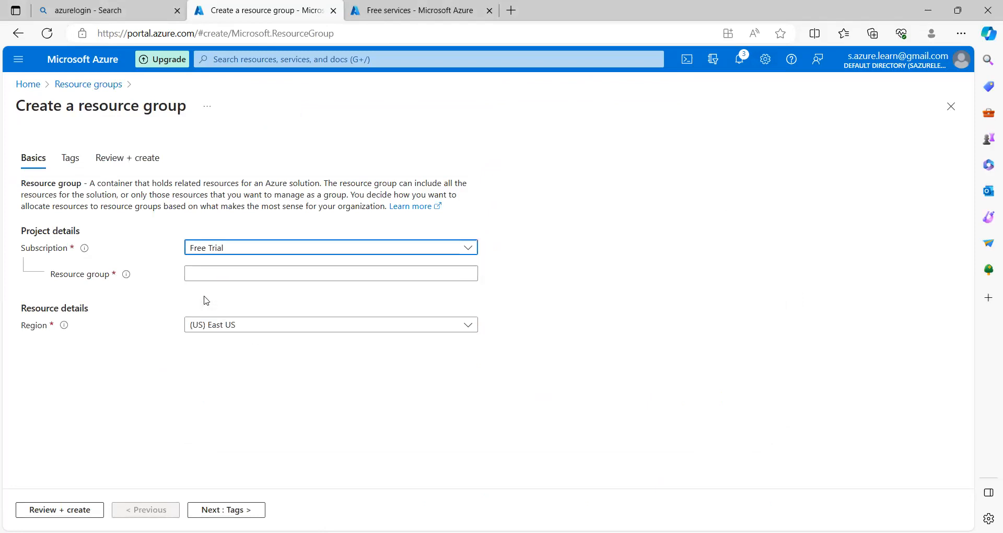
click(246, 273)
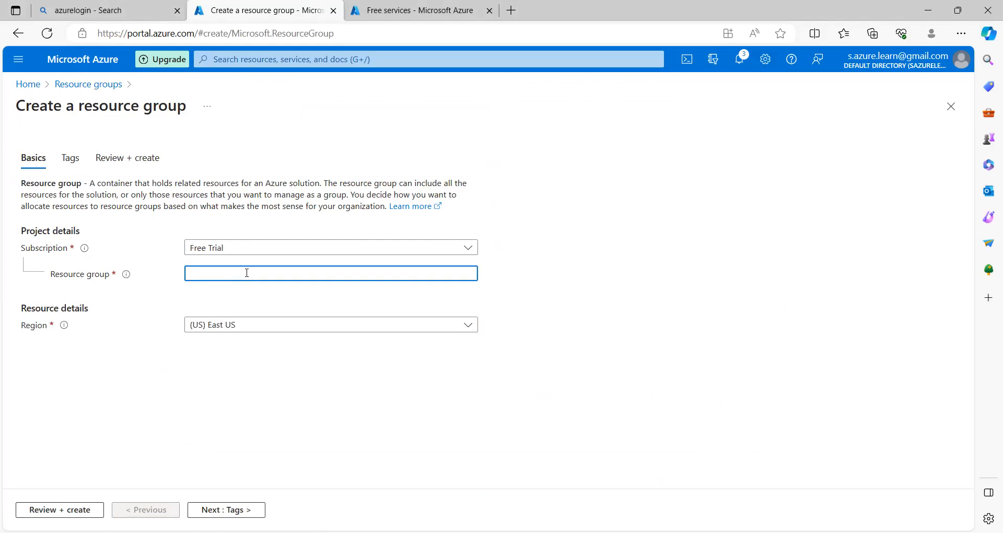
text(rg)
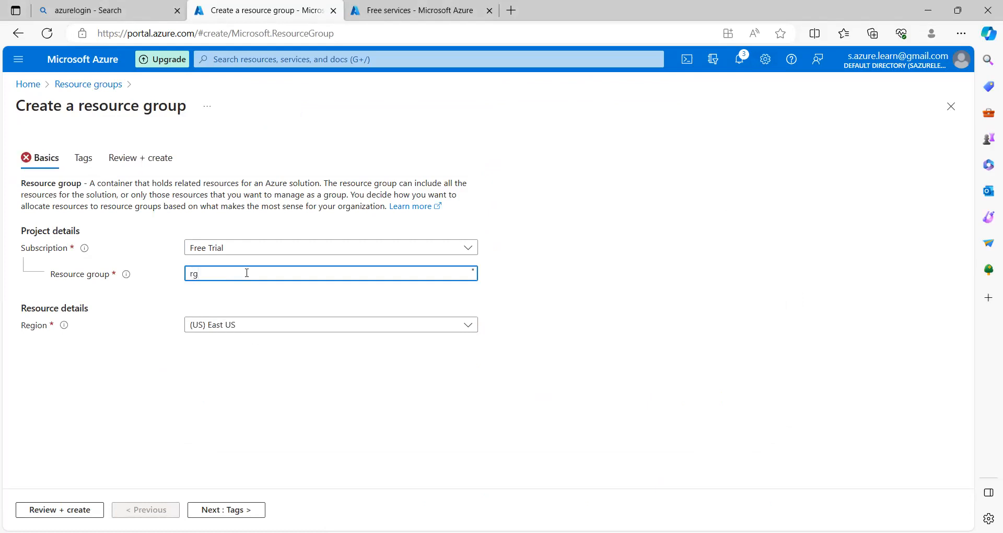
text(-)
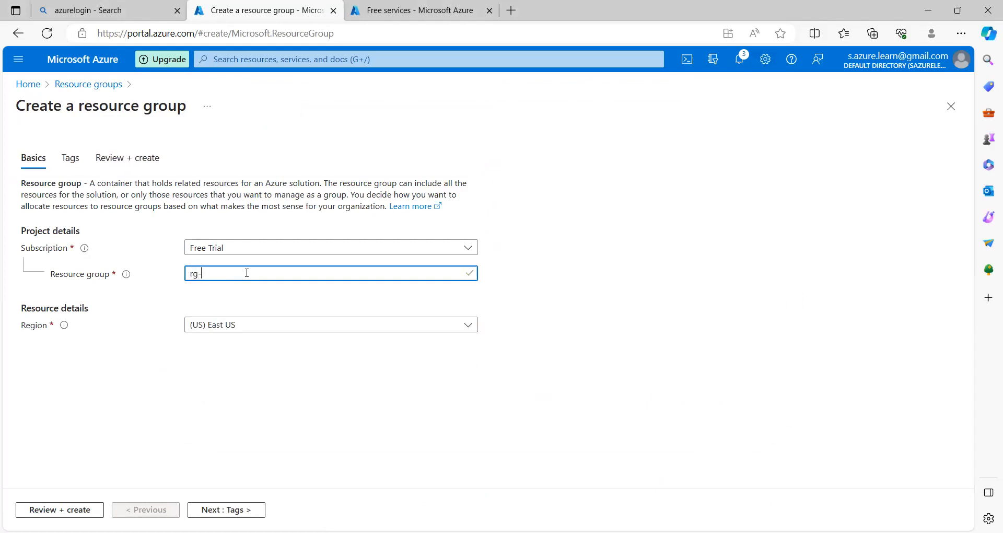
text(demo-data-factory)
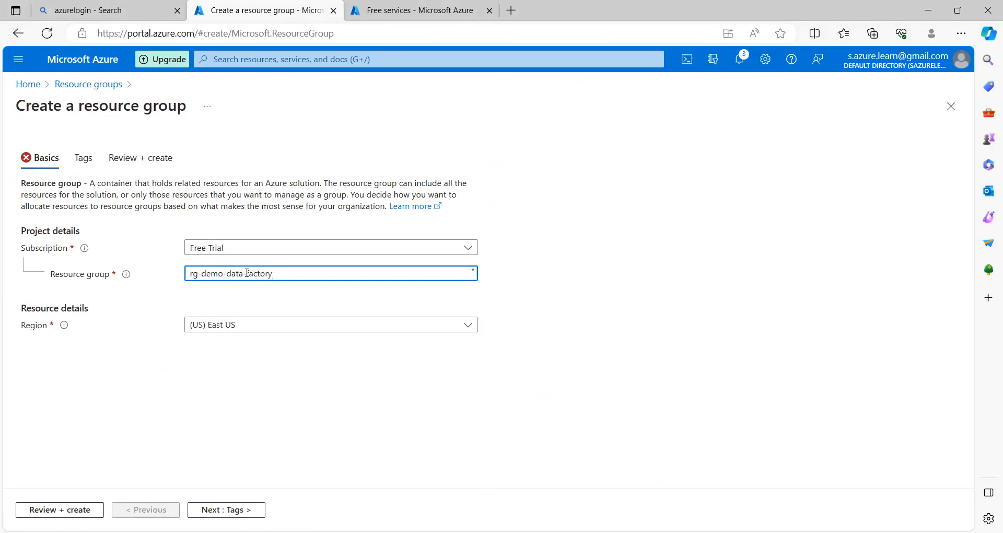
Step: Set the resource group's region to (Asia Pacific) Central India
click(212, 330)
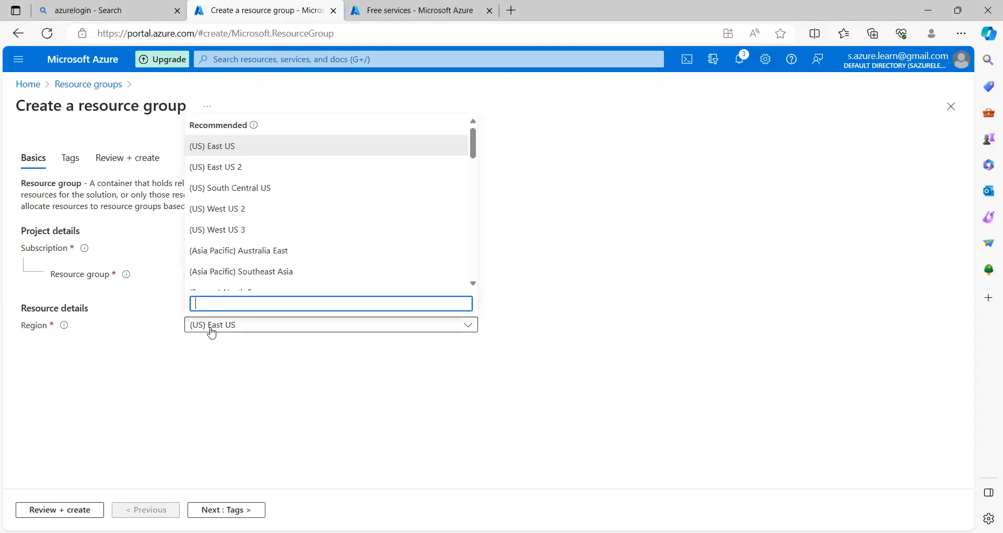
scroll(246, 217, down, 2)
scroll(247, 219, down, 3)
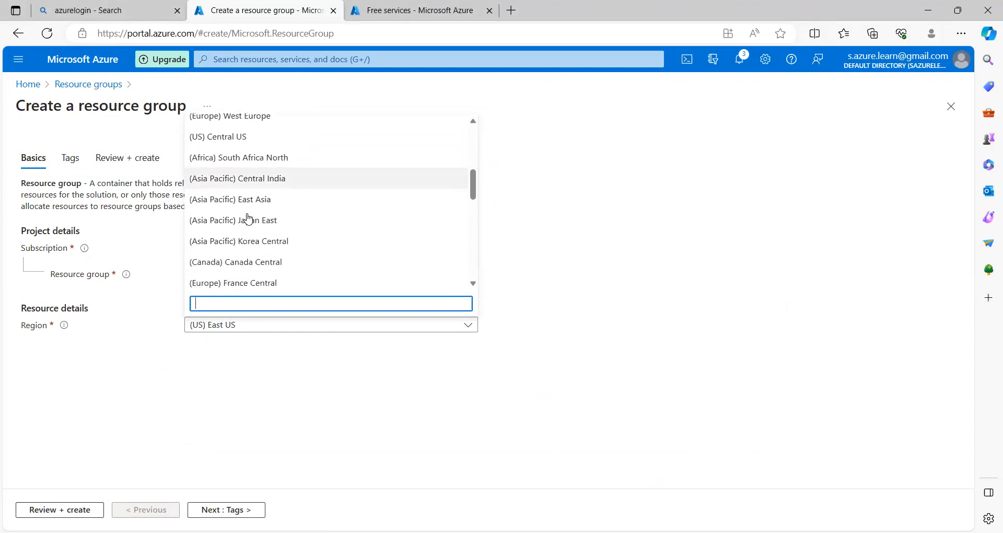
scroll(248, 219, down, 3)
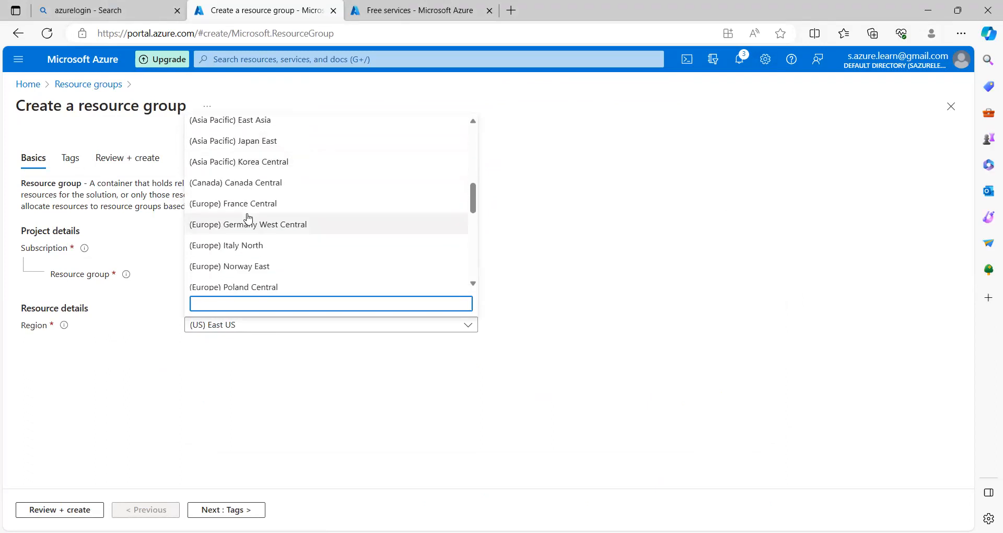
scroll(248, 219, up, 7)
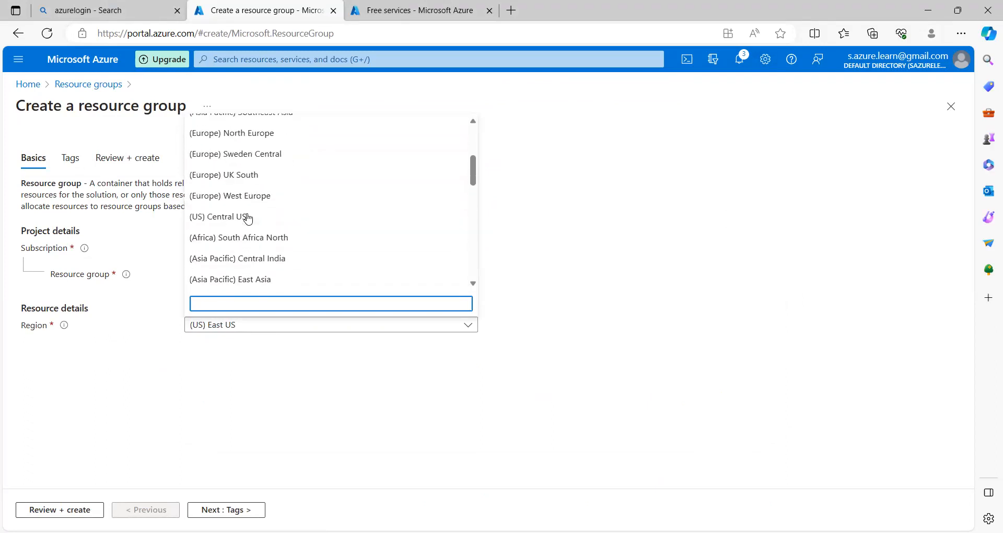
scroll(248, 219, up, 1)
scroll(248, 219, down, 2)
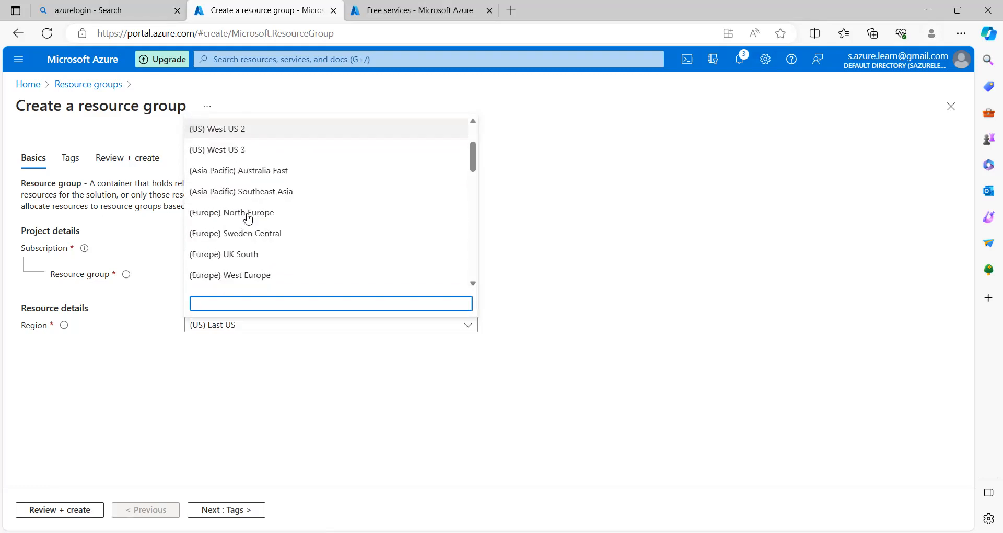
scroll(248, 219, down, 5)
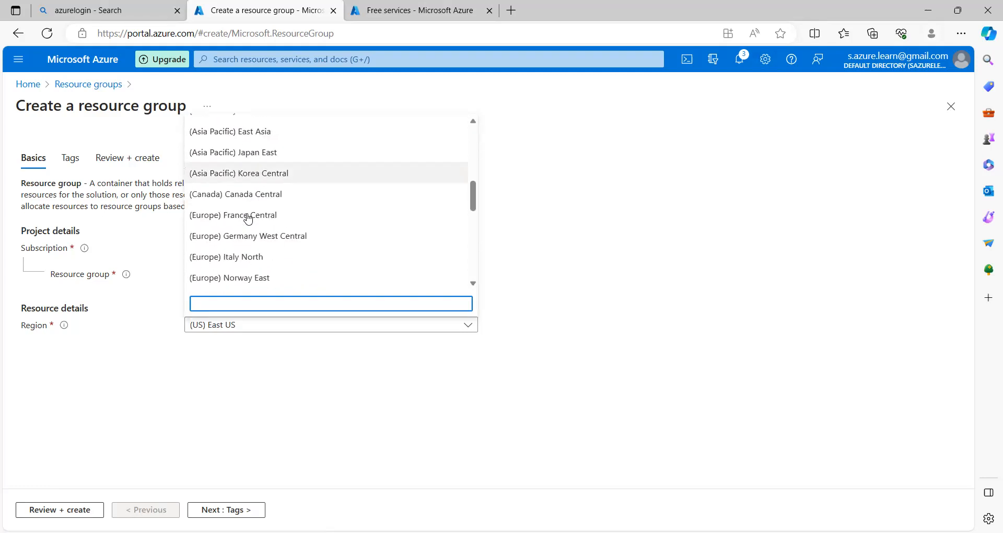
scroll(248, 219, down, 5)
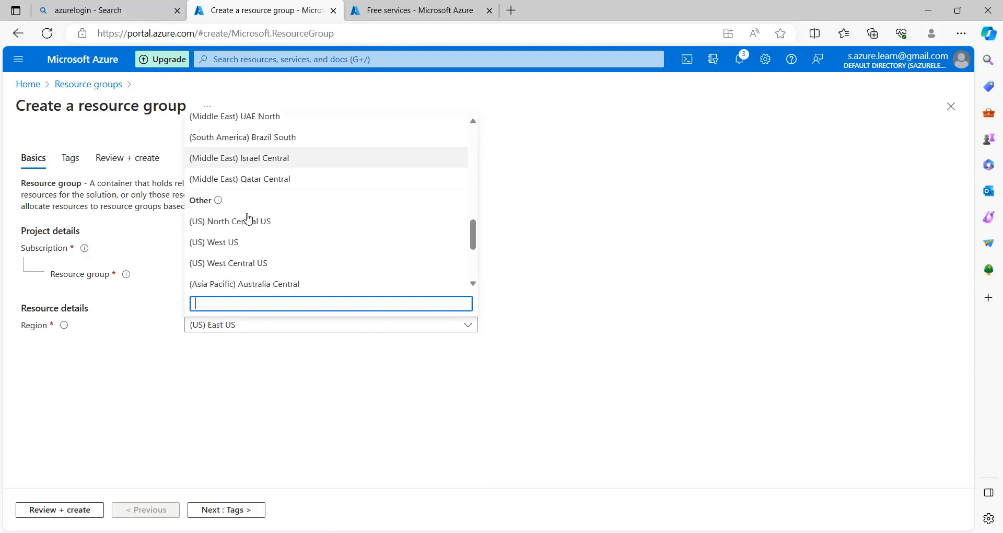
scroll(248, 219, down, 3)
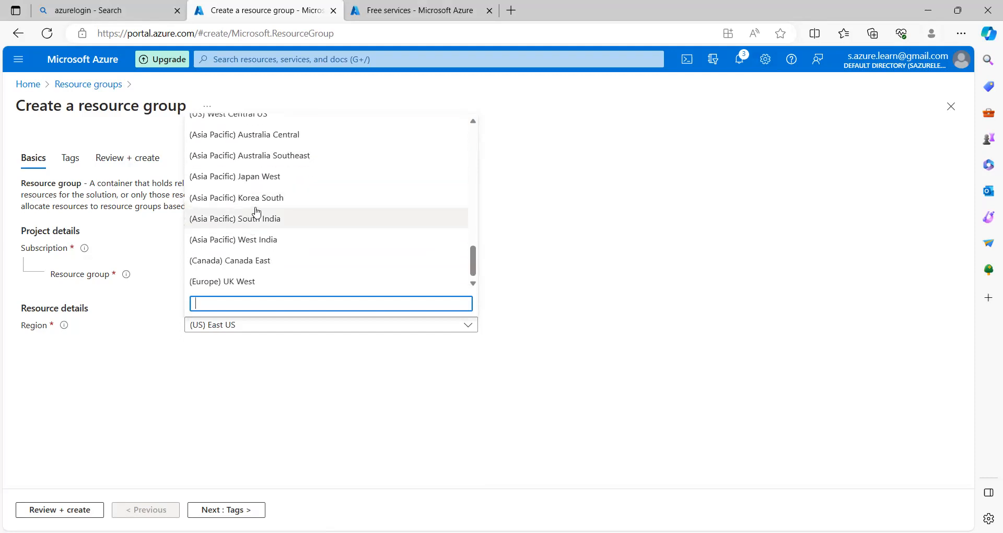
scroll(256, 213, up, 1)
scroll(256, 212, down, 1)
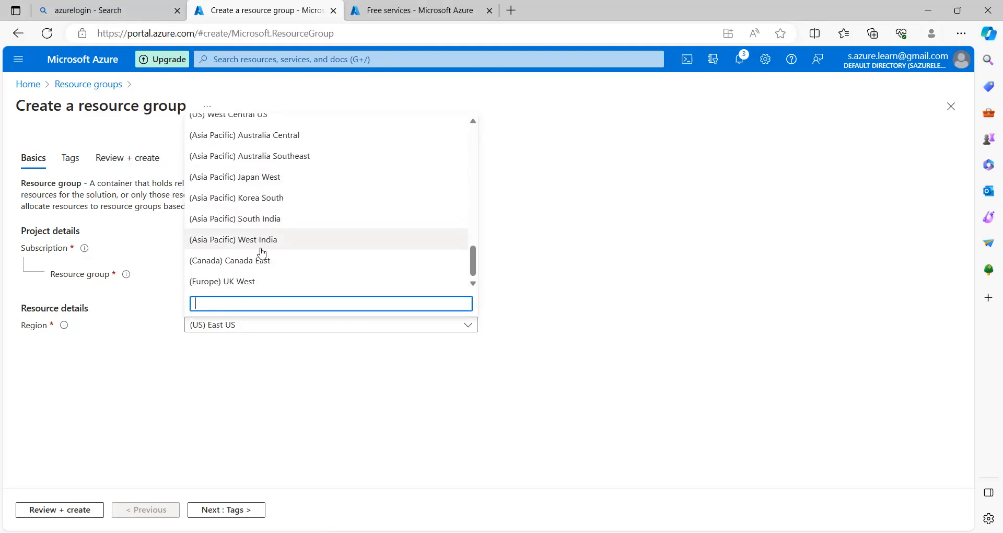
scroll(263, 254, up, 3)
scroll(262, 254, up, 5)
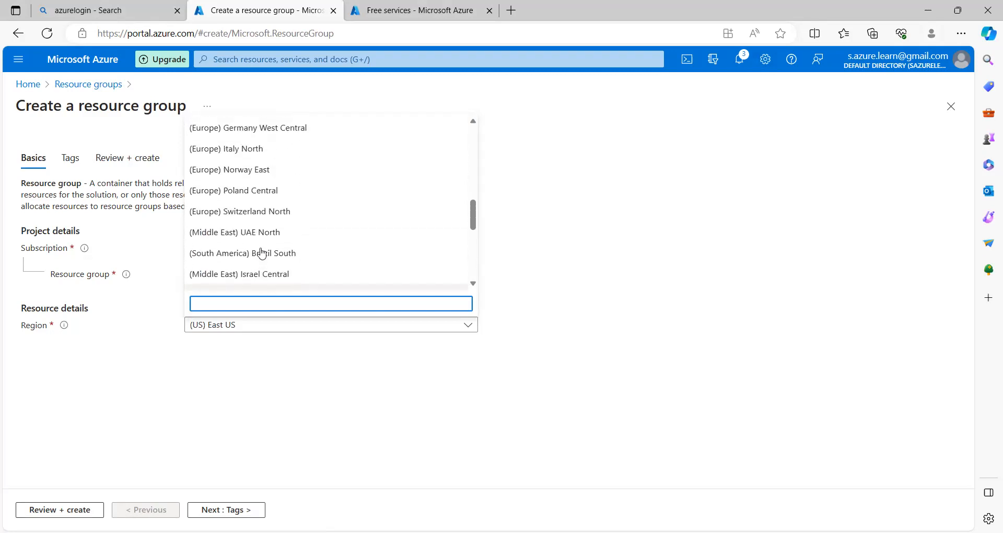
scroll(263, 254, up, 3)
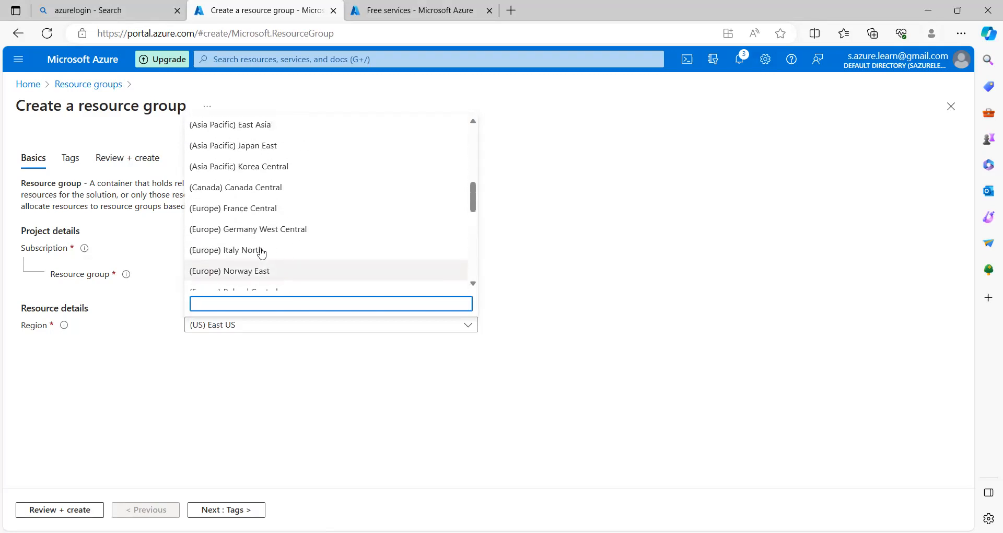
scroll(261, 253, up, 2)
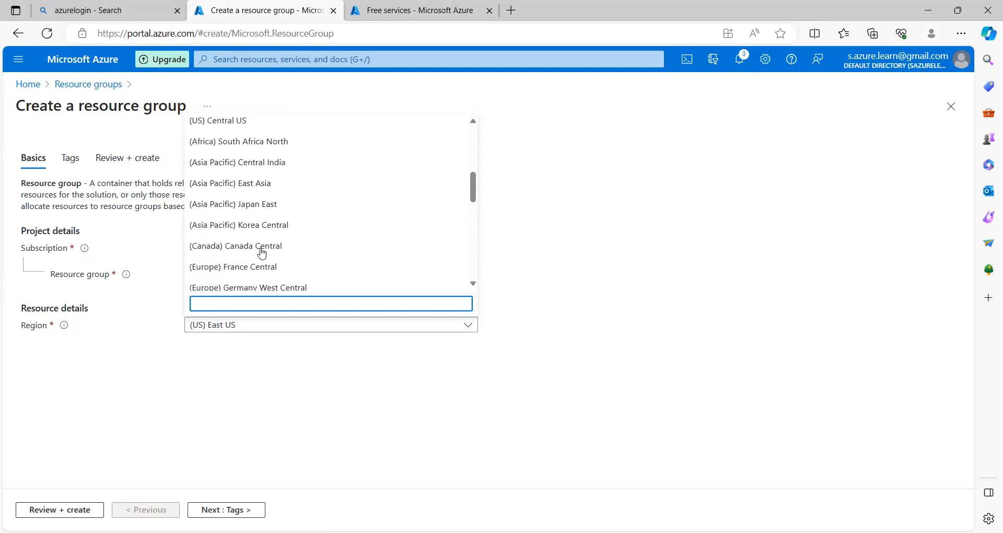
click(268, 163)
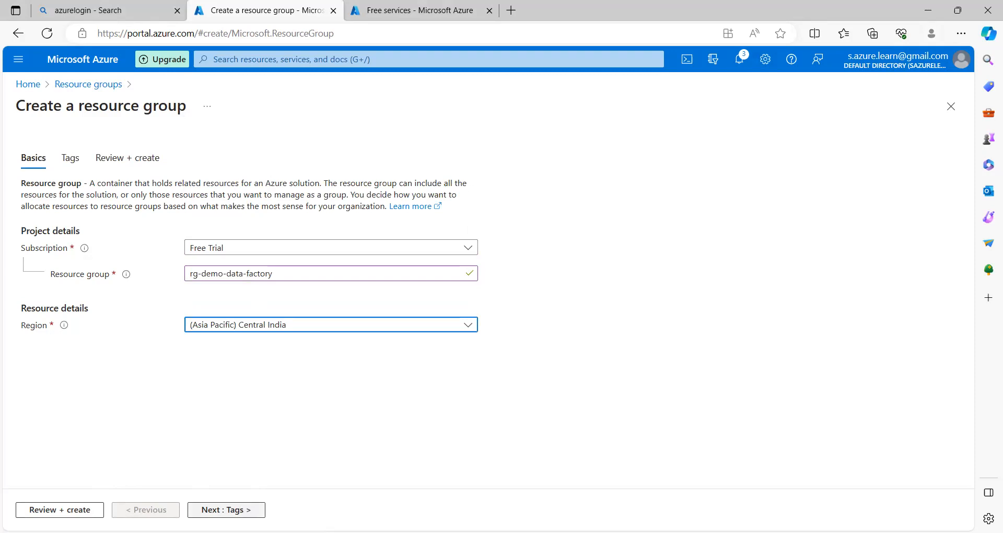
Step: Leave the tags empty, then review and create the rg-demo-data-factory resource group
click(226, 509)
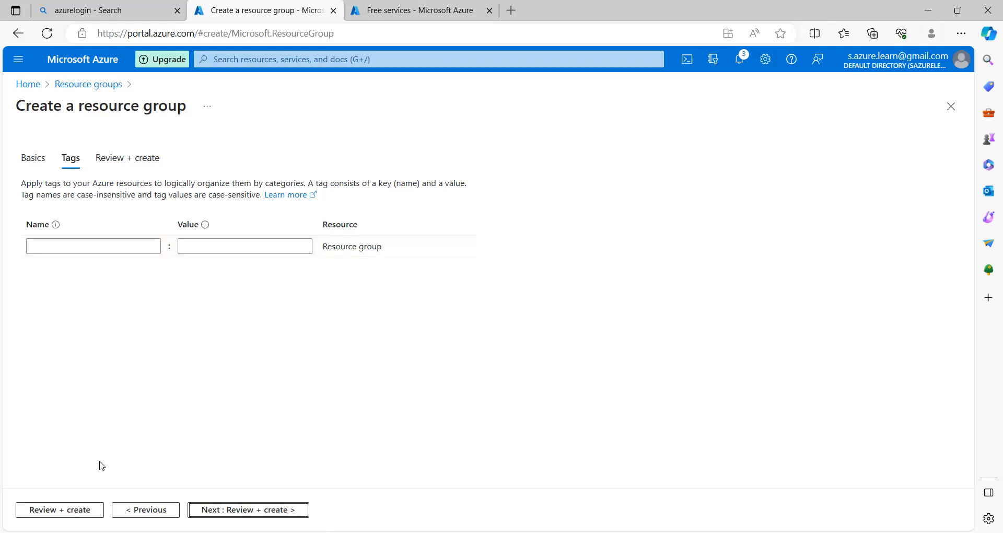
click(68, 513)
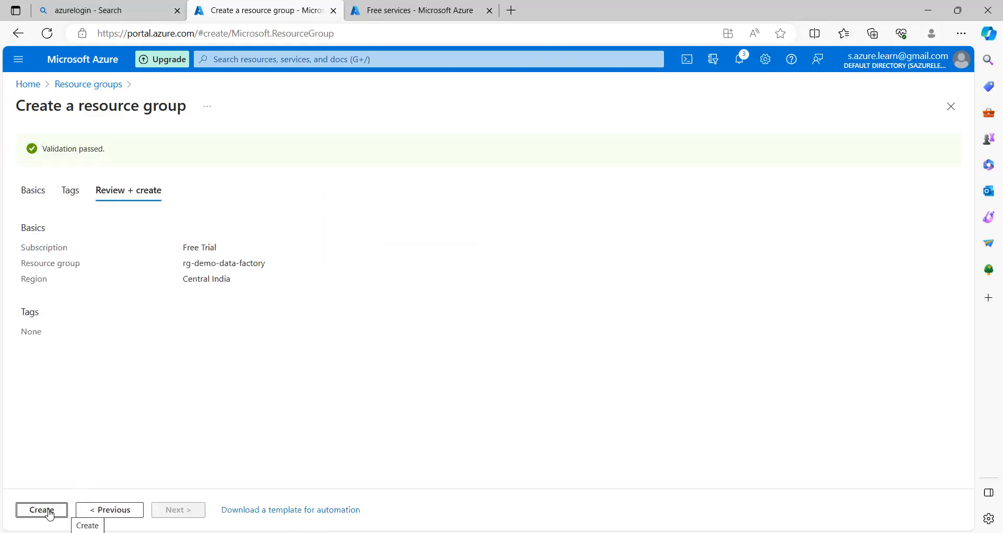
click(47, 512)
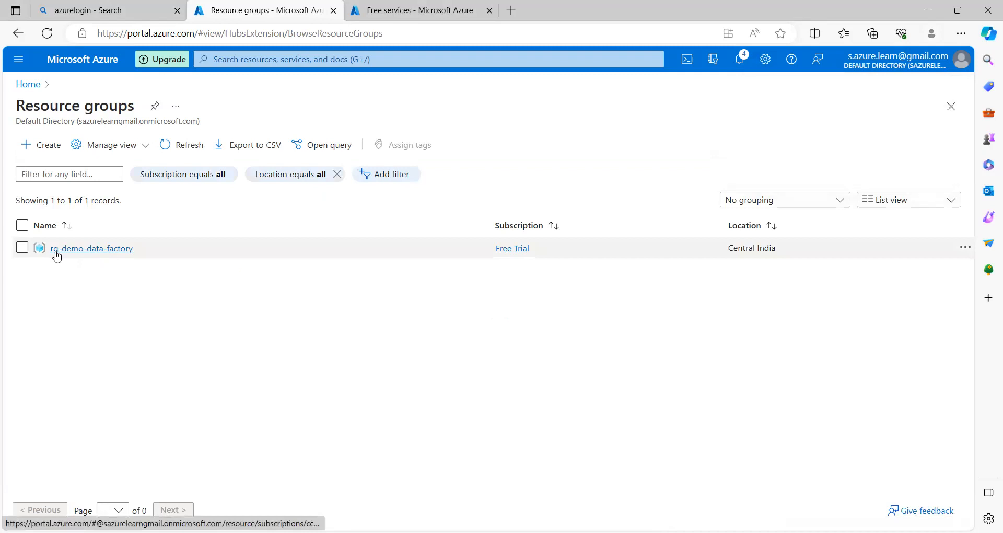
Step: Open the rg-demo-data-factory resource group, start adding a resource and search the Marketplace for "data factory"
click(99, 255)
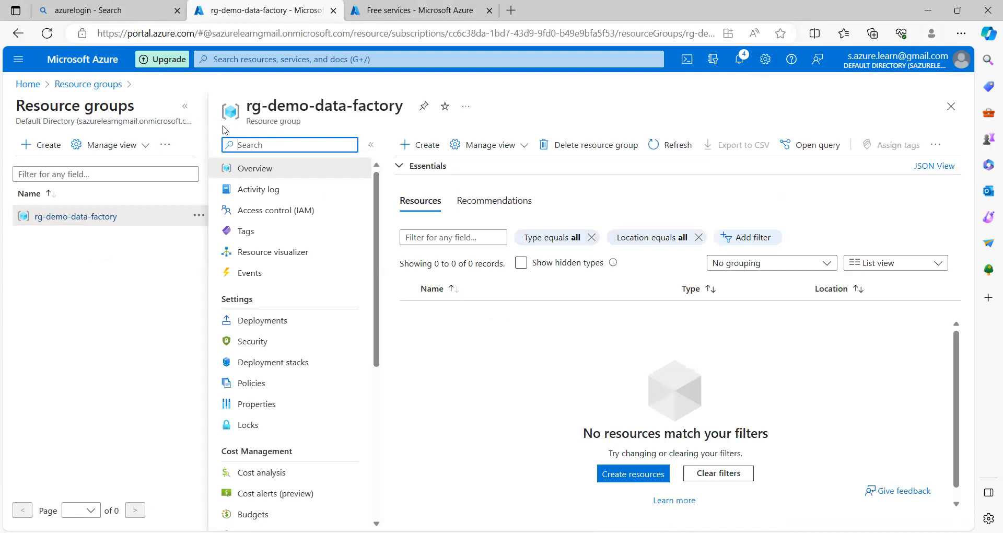
click(430, 149)
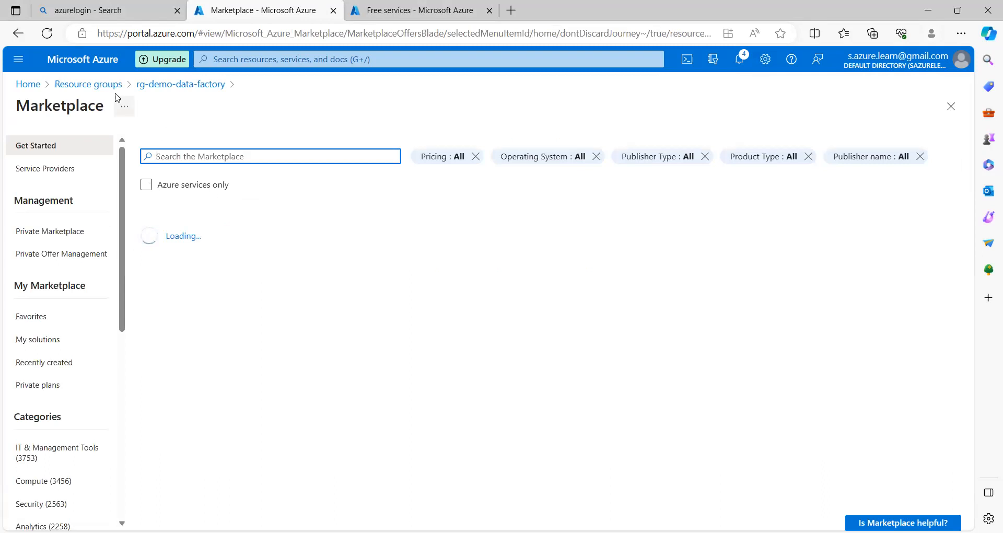
click(185, 92)
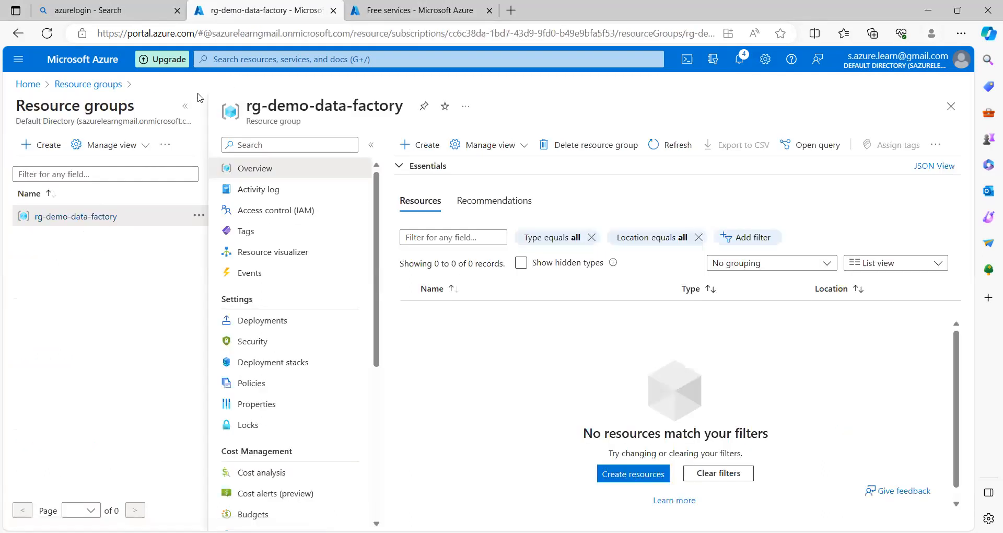
click(428, 149)
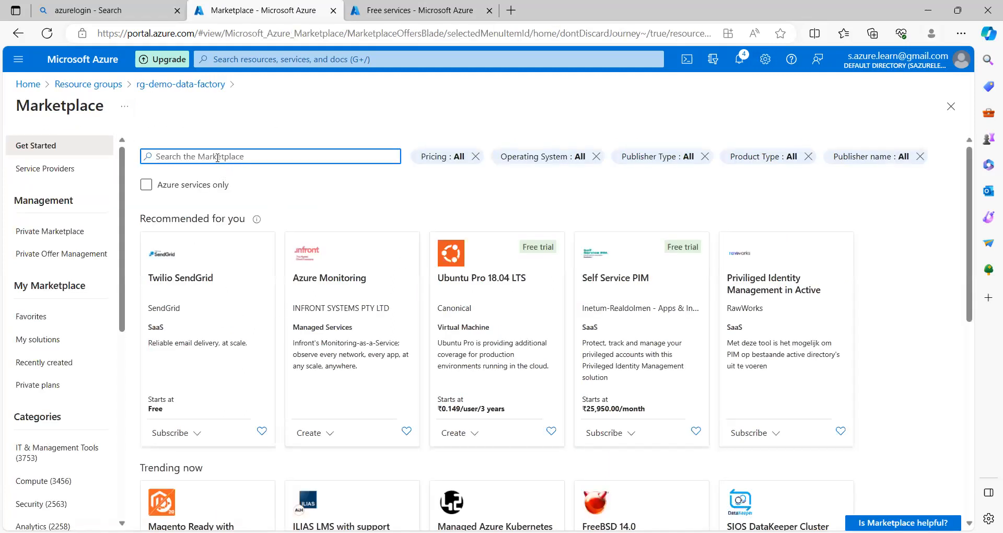
text(data factory)
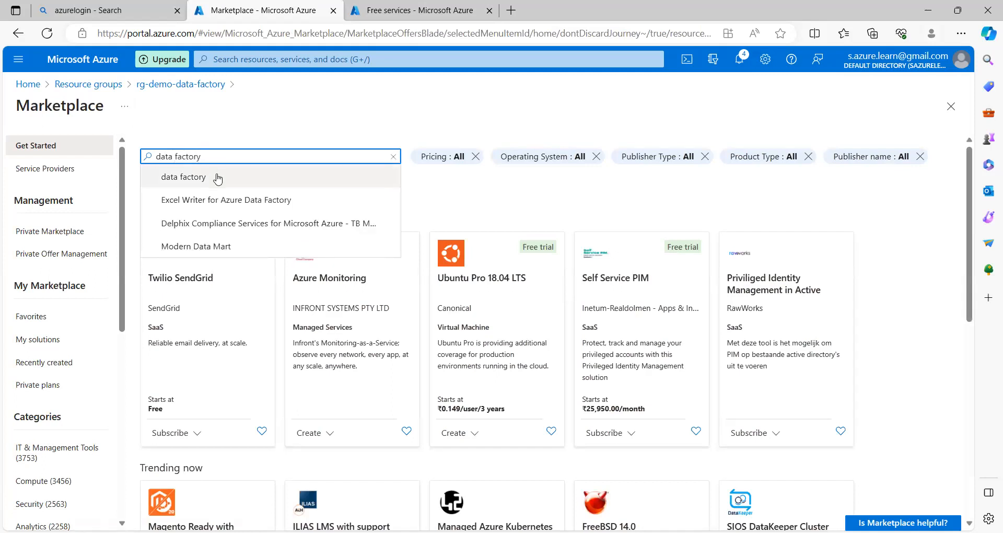
key(Return)
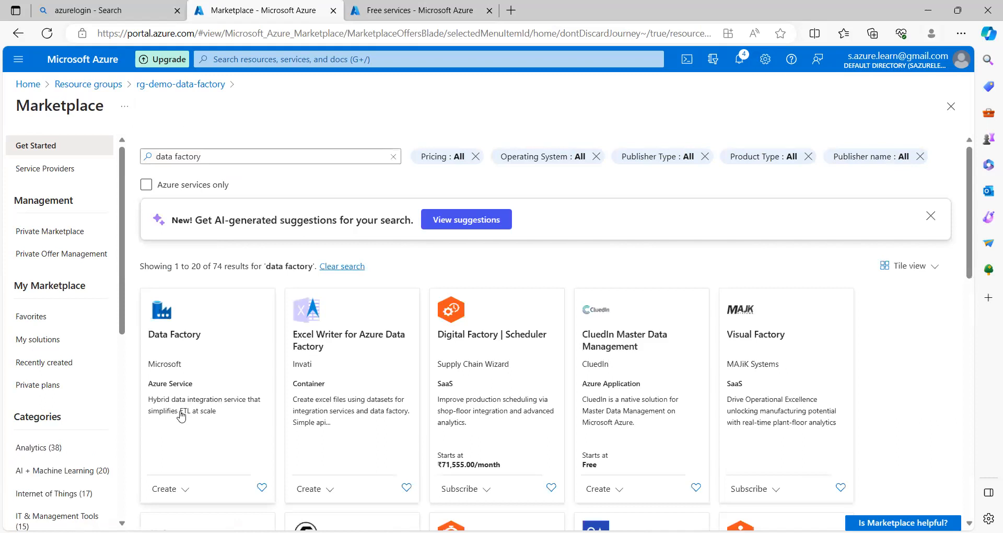
Step: Start creating the Microsoft Data Factory service from the Marketplace results
scroll(193, 399, down, 1)
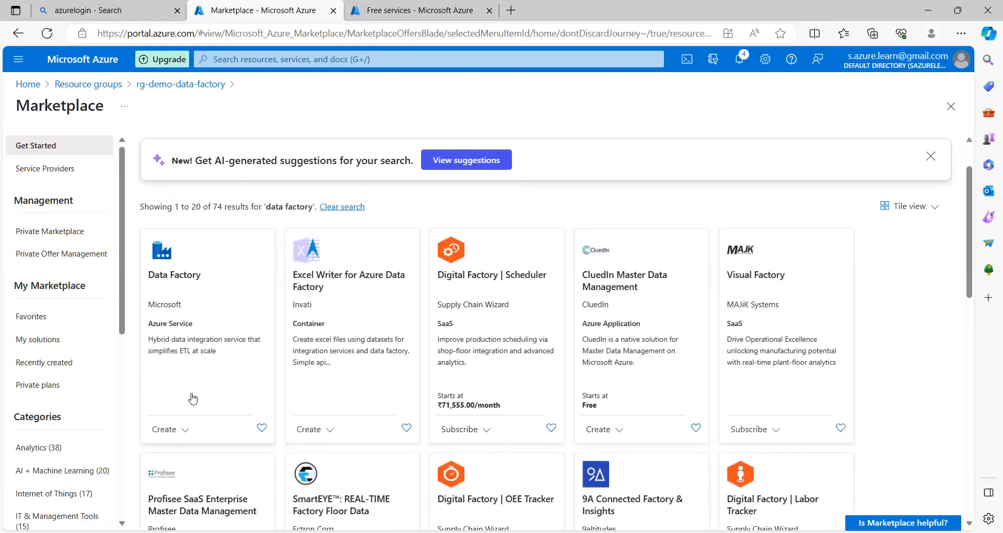
click(175, 433)
click(176, 453)
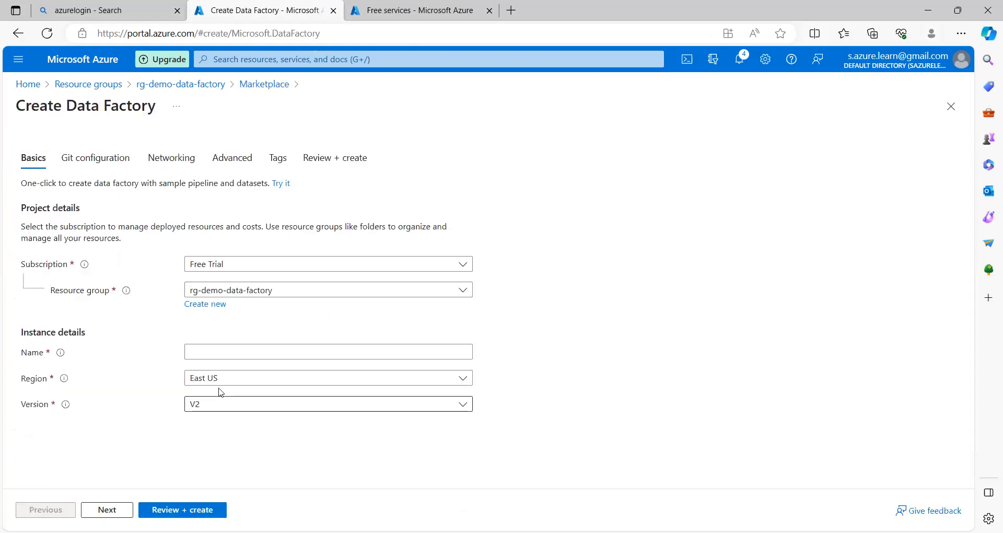
Step: Name the new data factory etl-data-factory in its instance details
click(242, 355)
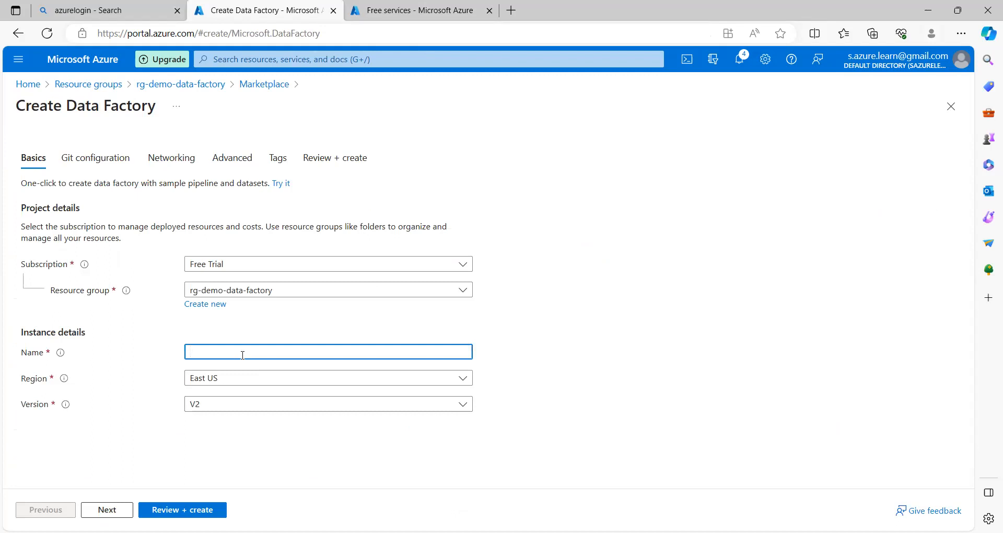
text(demo-data)
key(BackSpace)
key(BackSpace)
key(BackSpace)
key(BackSpace)
key(BackSpace)
key(BackSpace)
key(BackSpace)
key(BackSpace)
text(etl-data-factor)
Step: Set the data factory's region to Central India
click(240, 378)
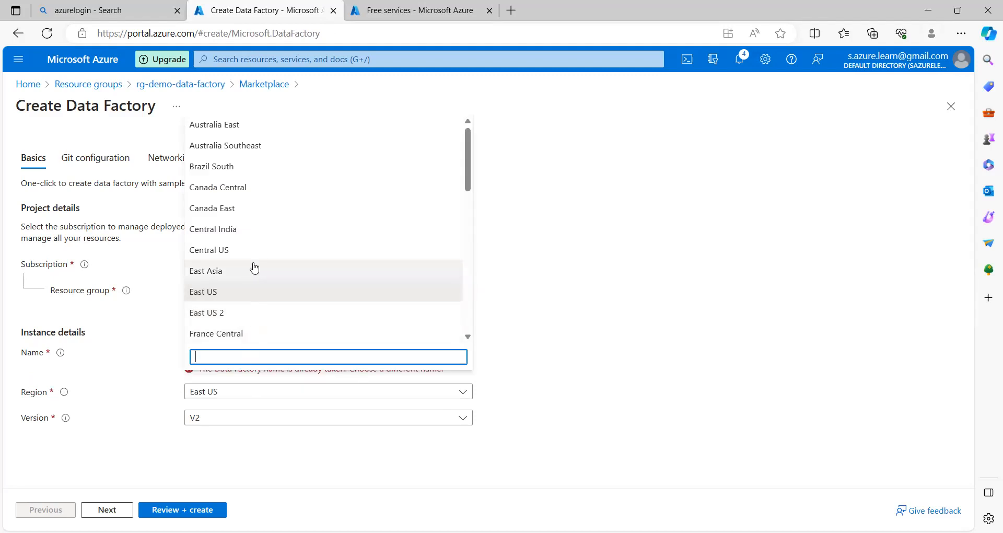
scroll(254, 268, down, 4)
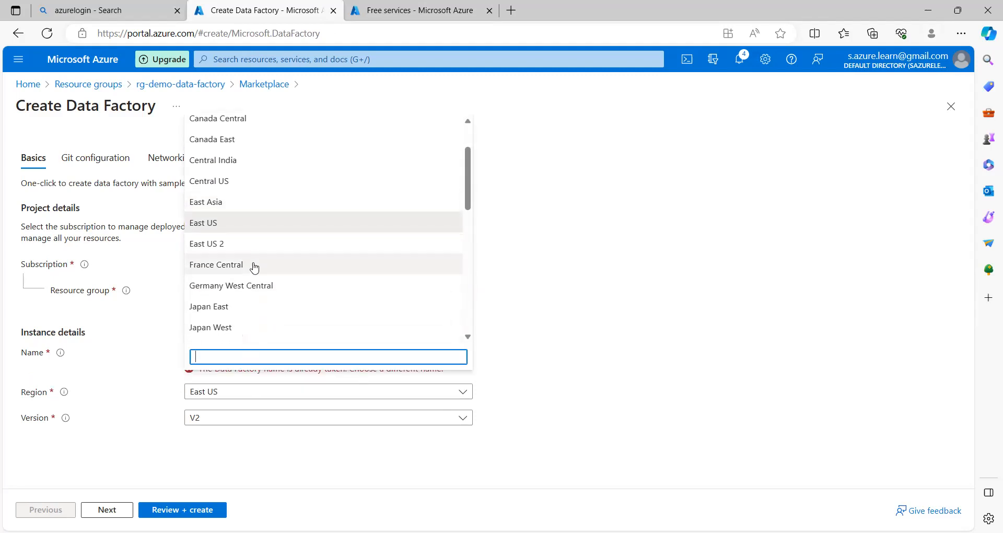
scroll(255, 268, down, 3)
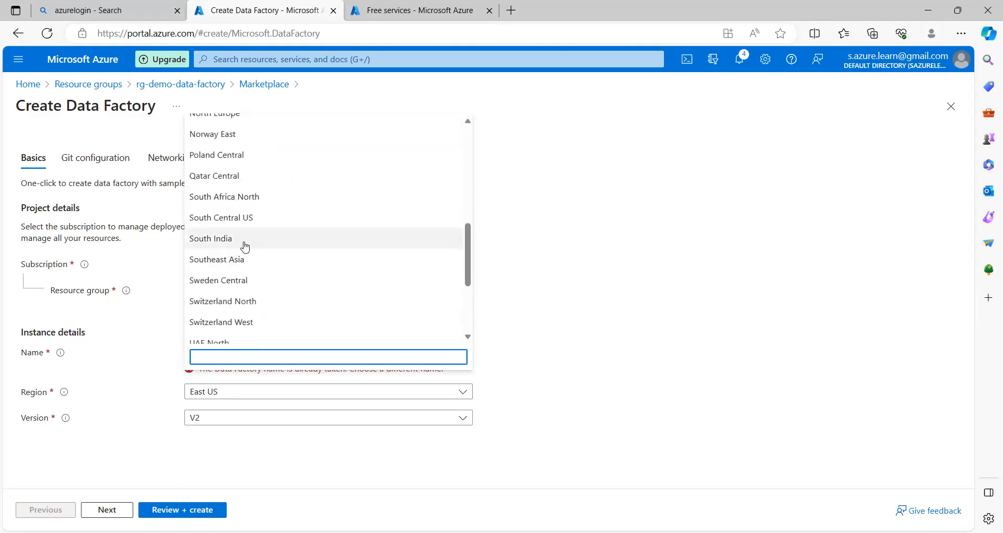
scroll(242, 248, up, 4)
scroll(245, 247, up, 2)
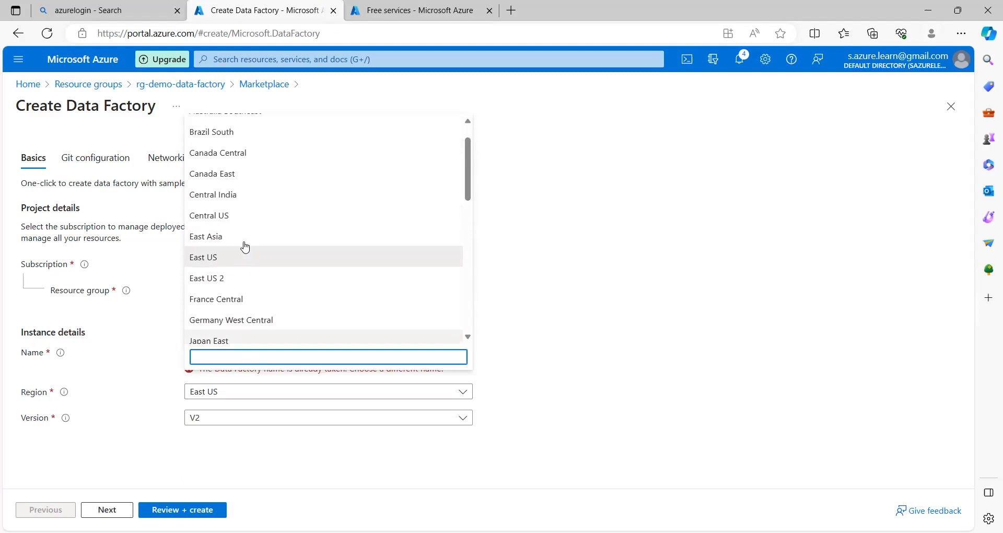
click(237, 196)
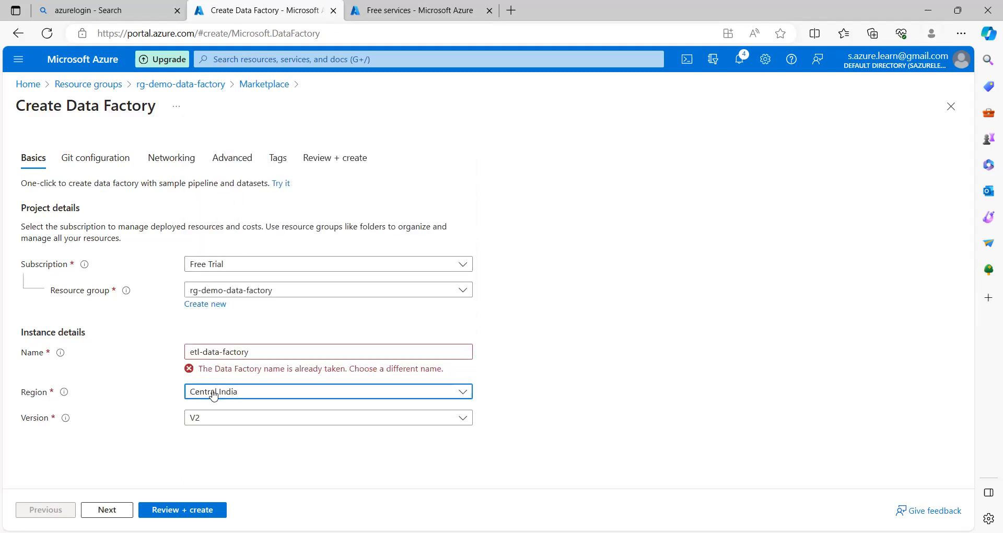
Step: Make the data factory's name unique by extending it to etl-data-factory-122334
click(258, 356)
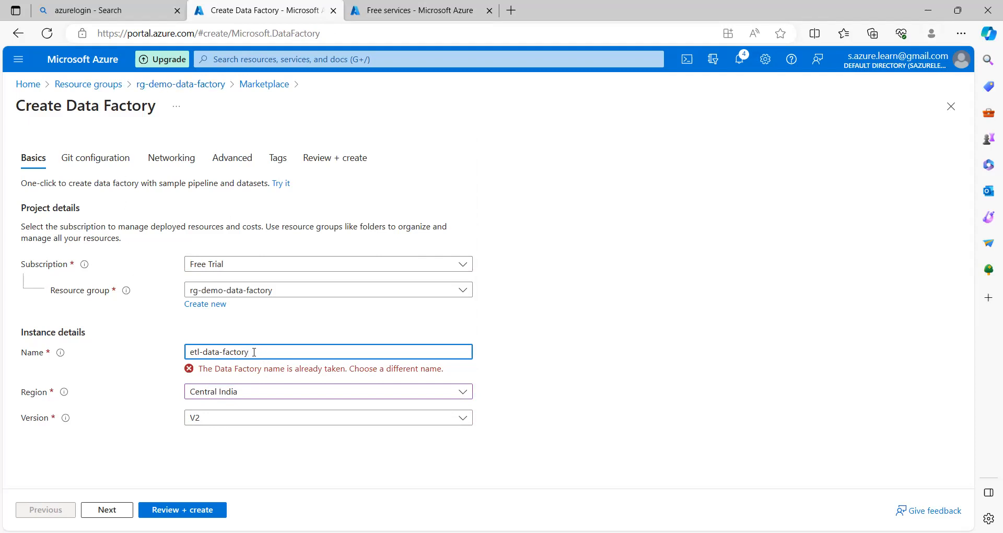
text(-)
text(233)
click(528, 355)
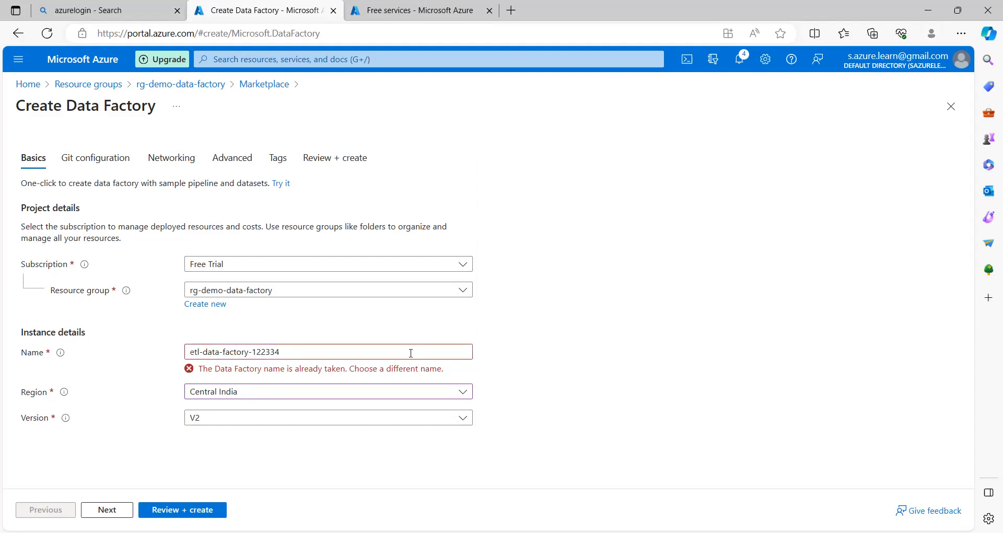
click(369, 358)
click(547, 367)
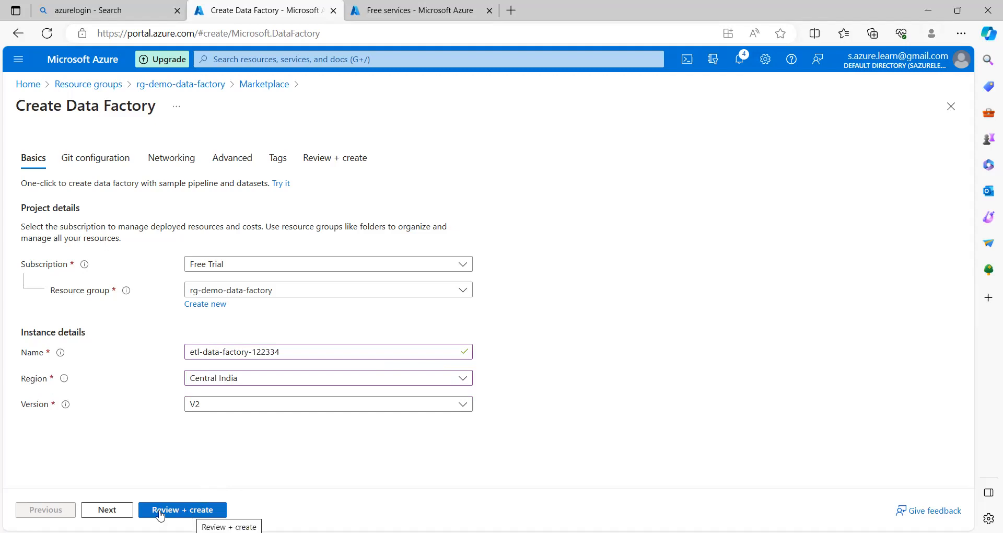
Step: Go through the data factory's Git configuration and networking settings, keeping Git setup deferred and the public endpoint connection
click(106, 511)
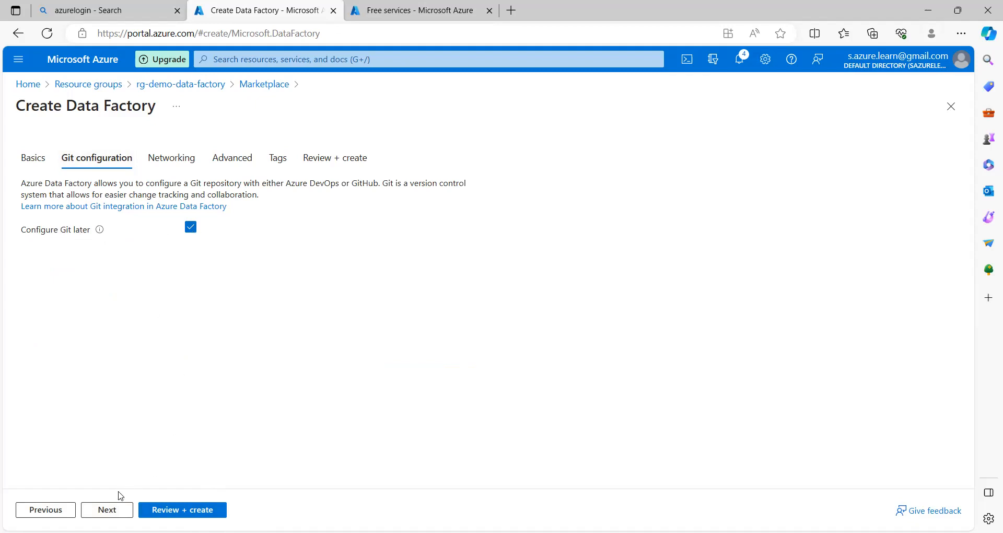
click(107, 510)
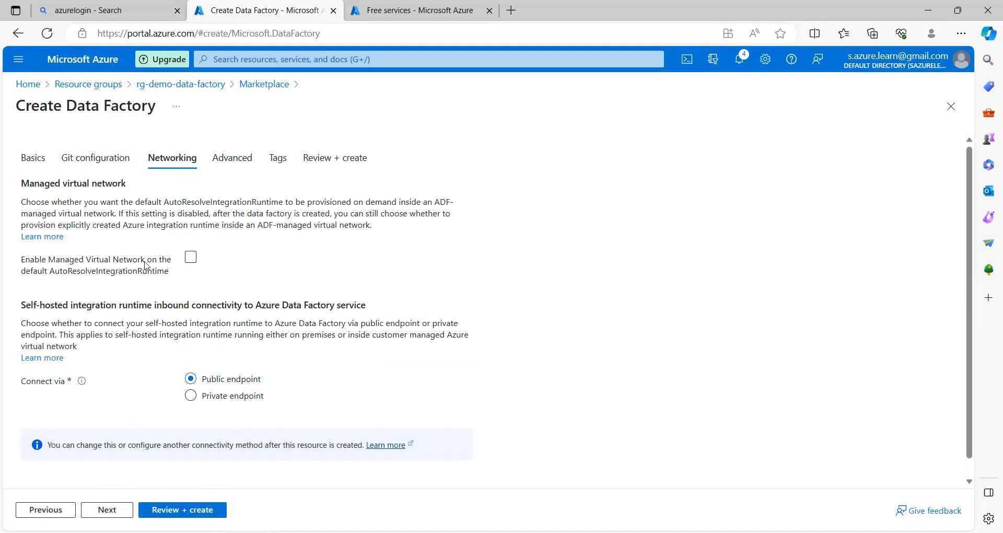
click(190, 259)
click(111, 512)
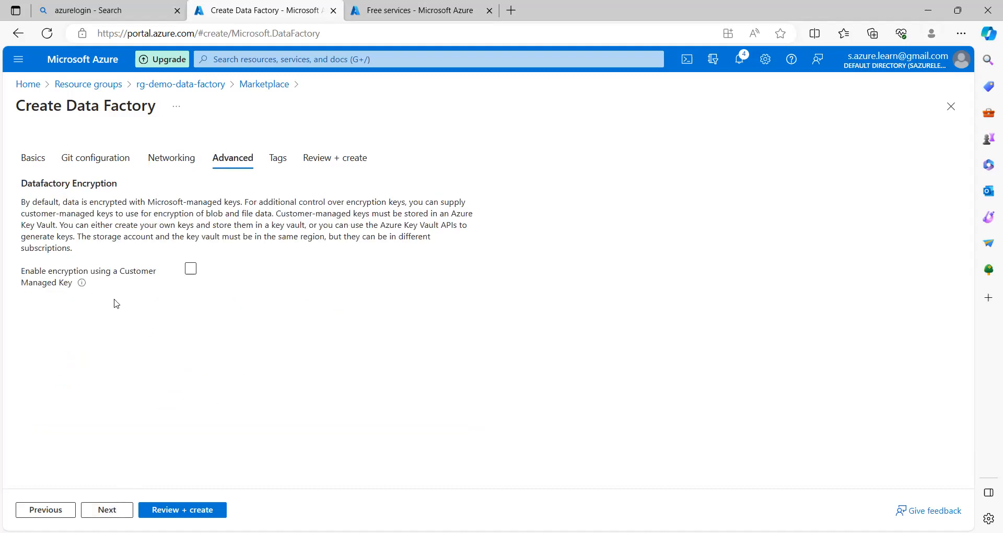
Step: Leave customer-managed key encryption off and the tags empty, then review and create the etl-data-factory-122334 data factory
click(107, 510)
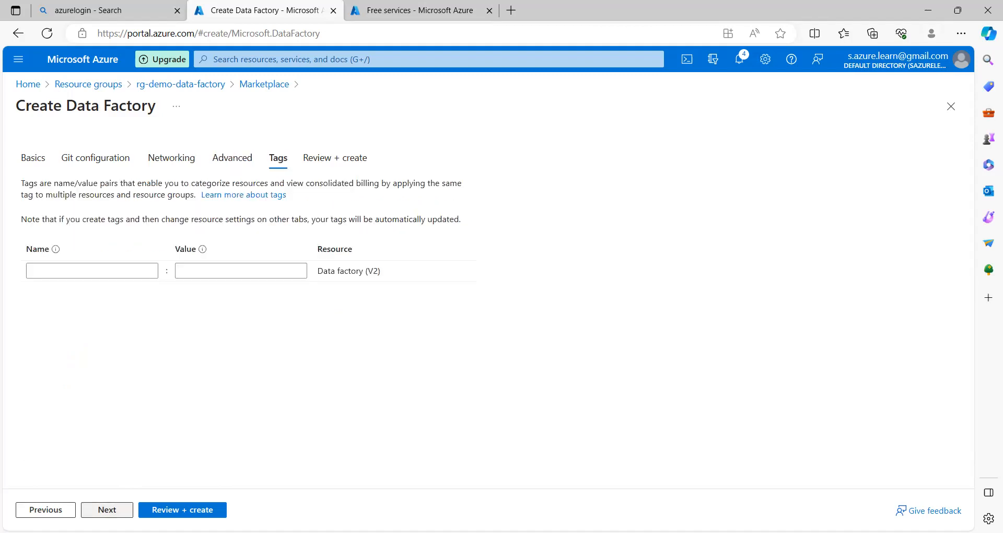
click(107, 510)
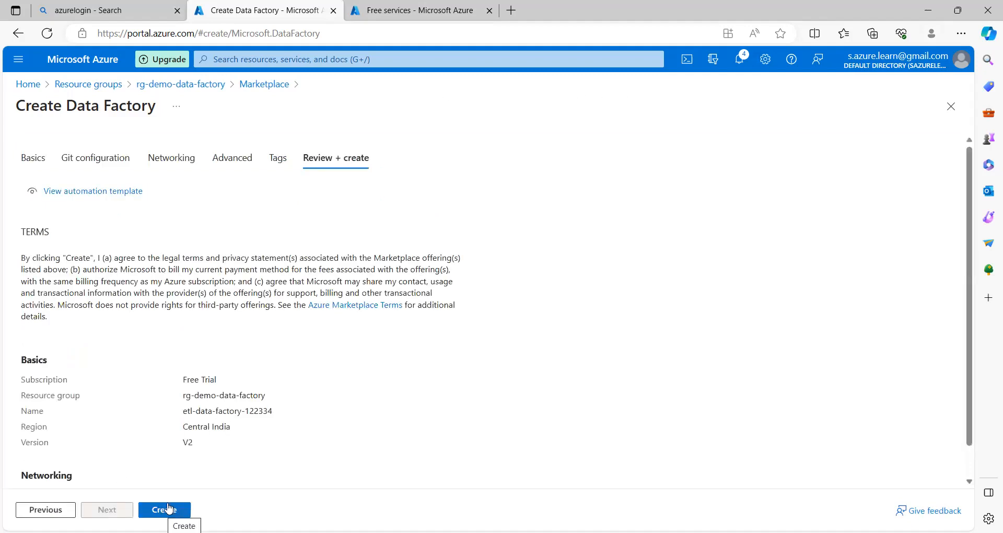
scroll(190, 467, down, 1)
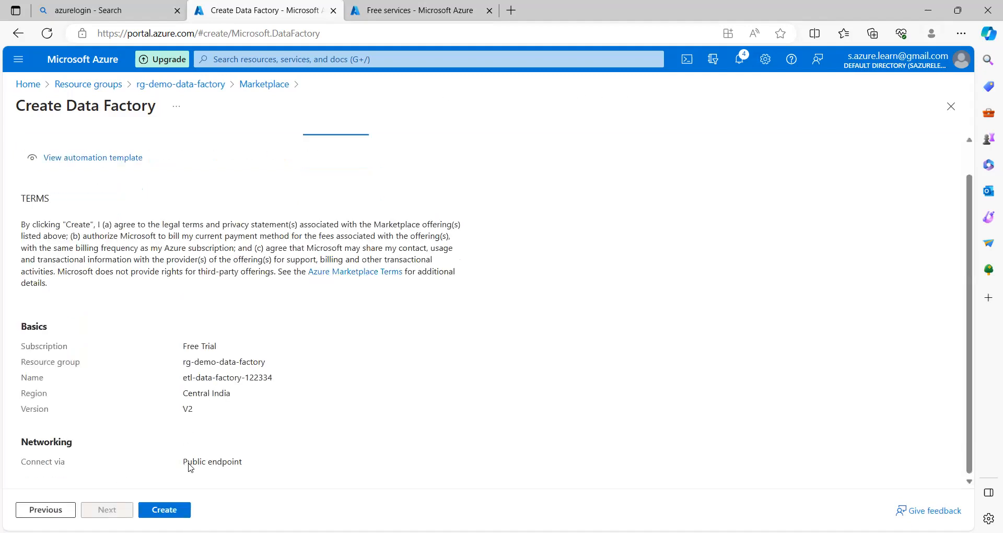
click(165, 510)
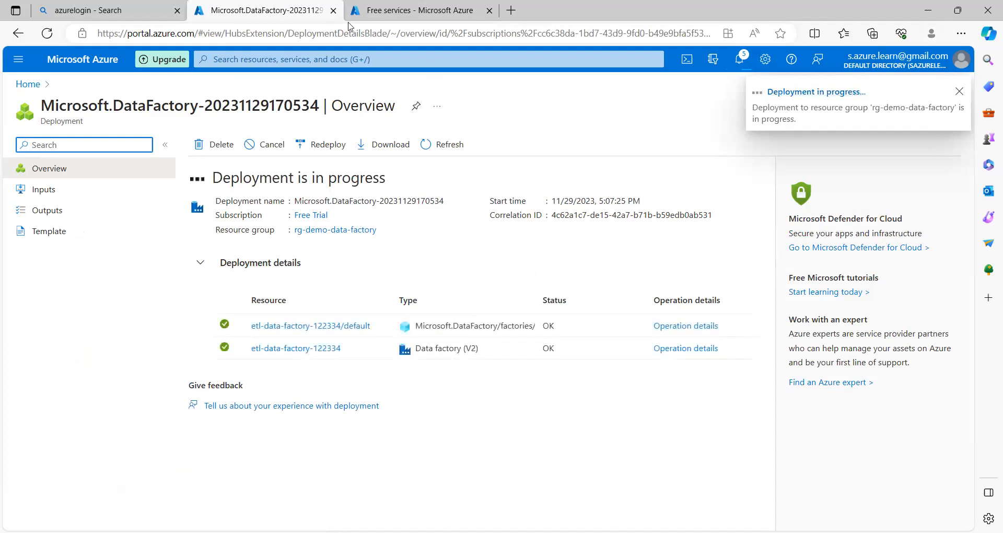
Step: Open the deployment's resource group to view the deployed data factory
right_click(288, 10)
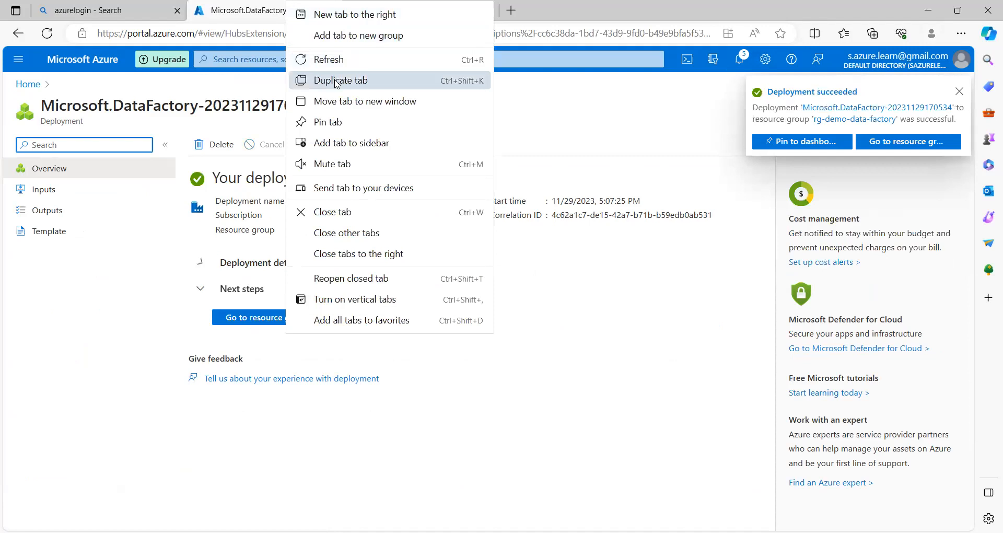
click(559, 375)
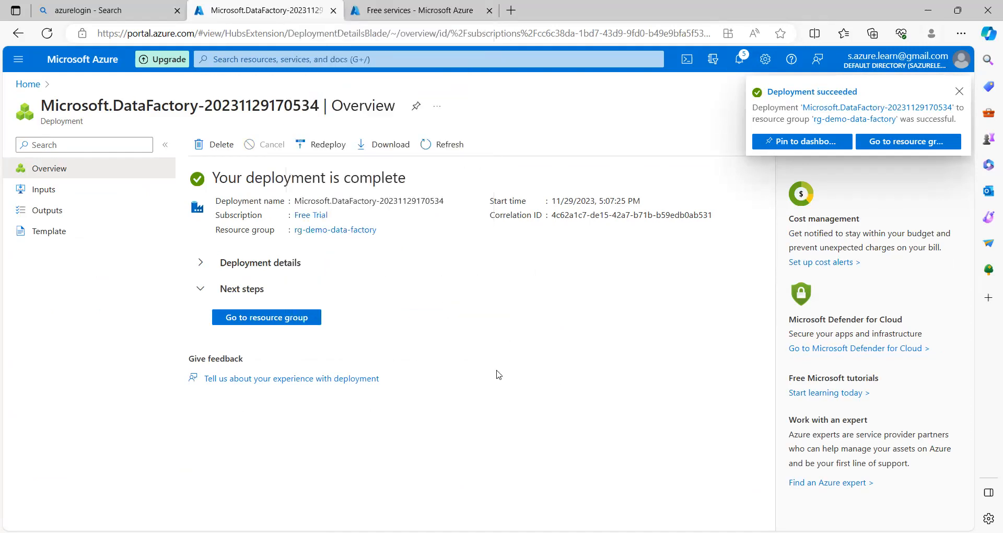
click(286, 318)
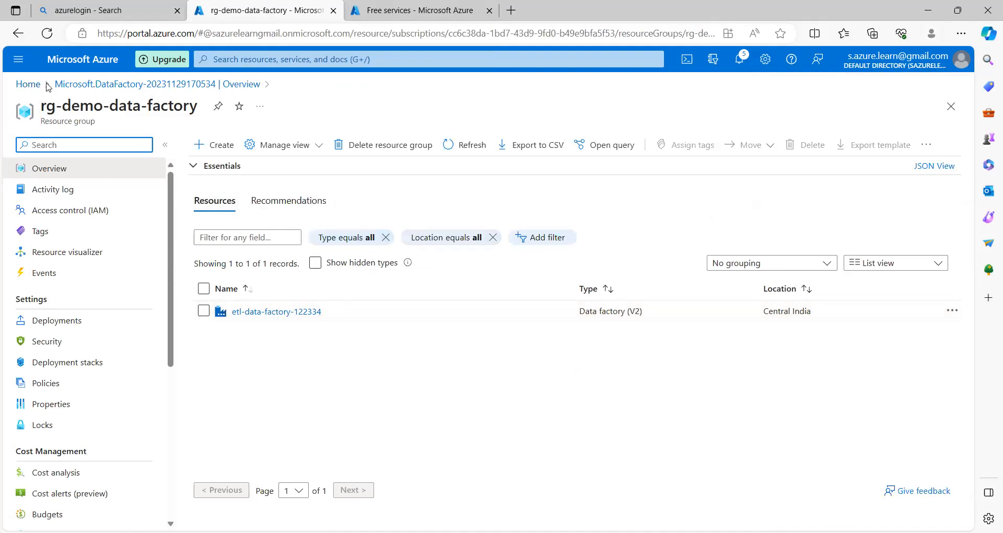
Step: Return to the portal home and reopen rg-demo-data-factory from the list of resource groups
click(28, 85)
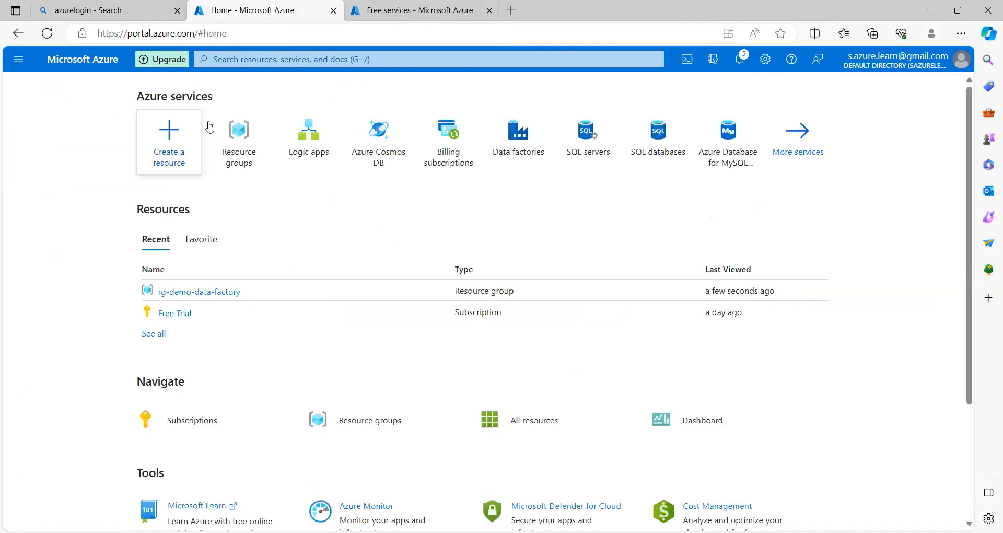
click(239, 133)
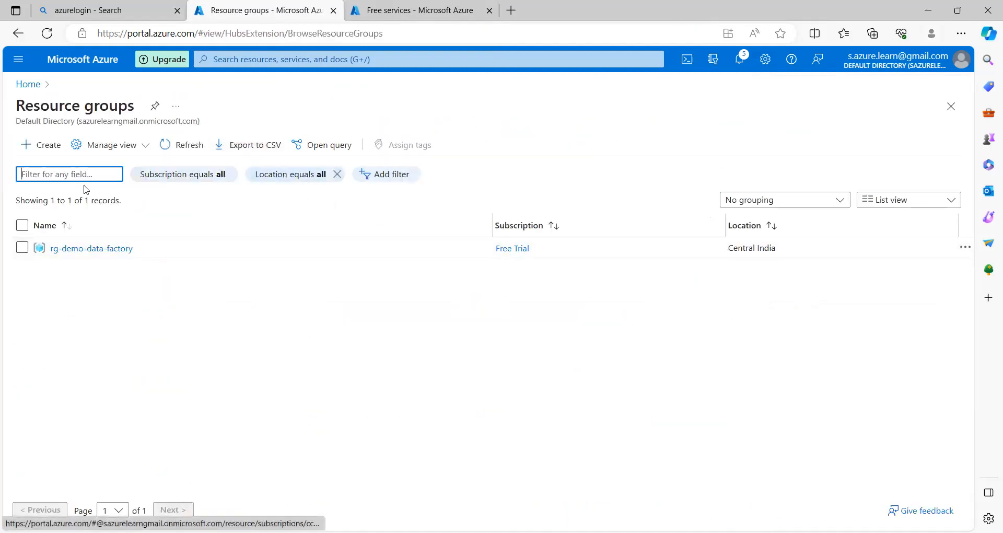
click(52, 151)
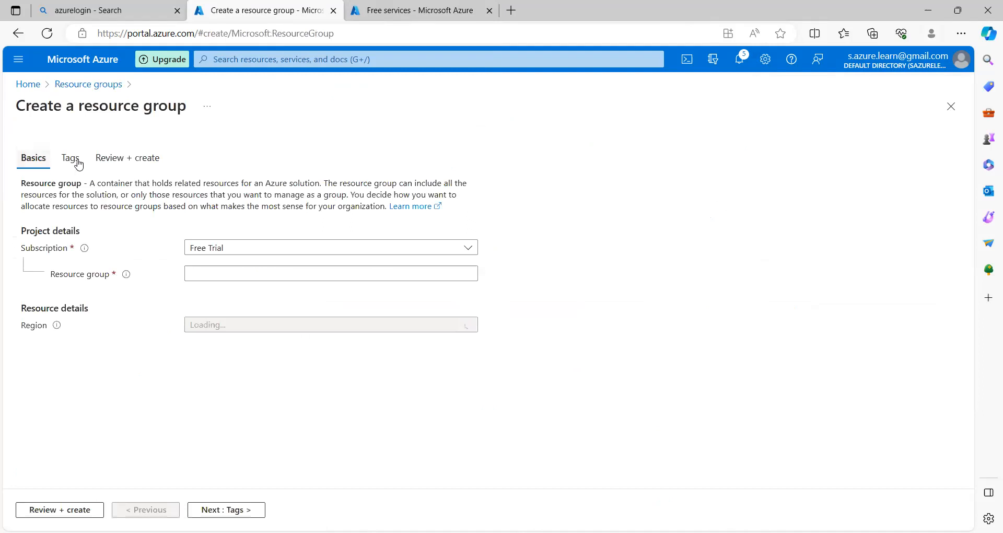
click(72, 88)
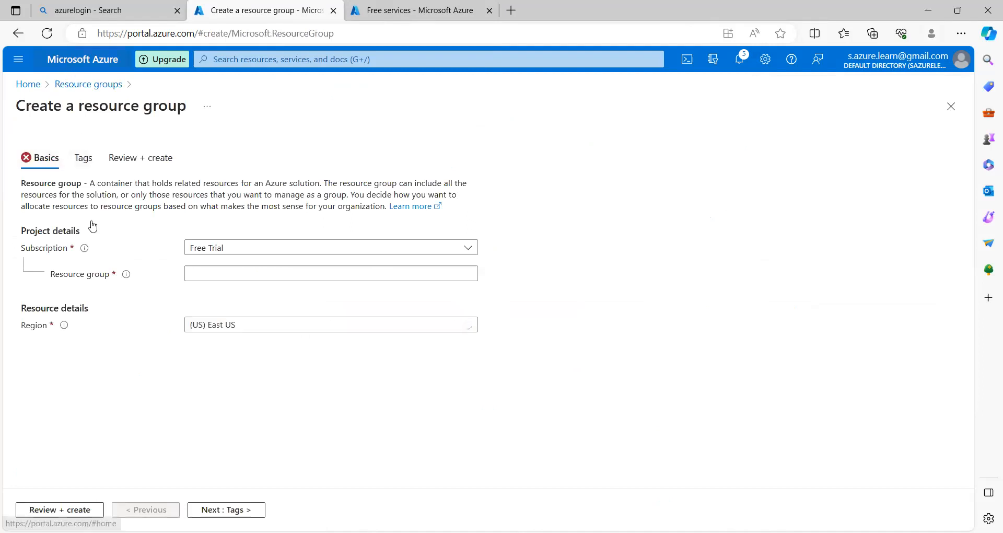
click(93, 247)
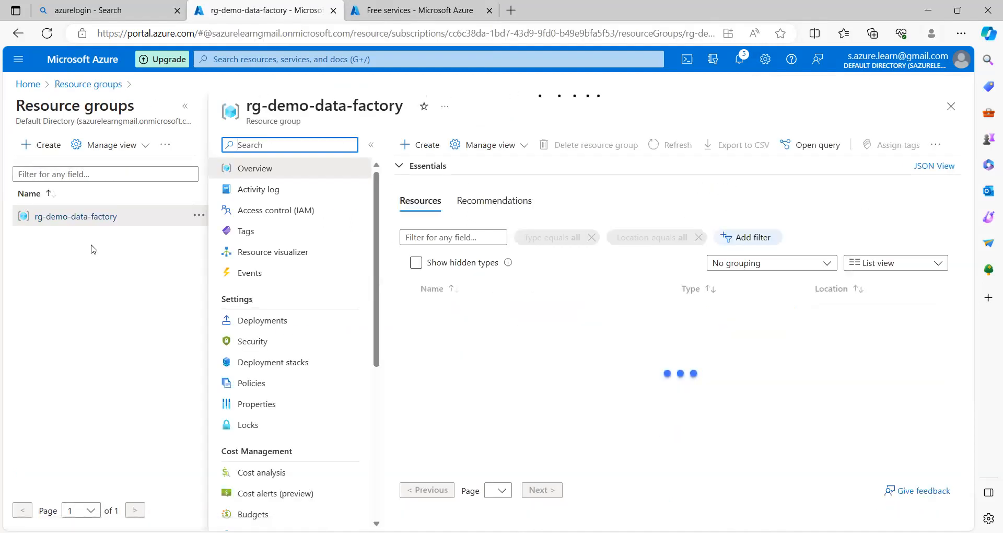
Step: Start adding a resource to rg-demo-data-factory and search the Marketplace for Azure Cosmos DB for MongoDB
click(426, 150)
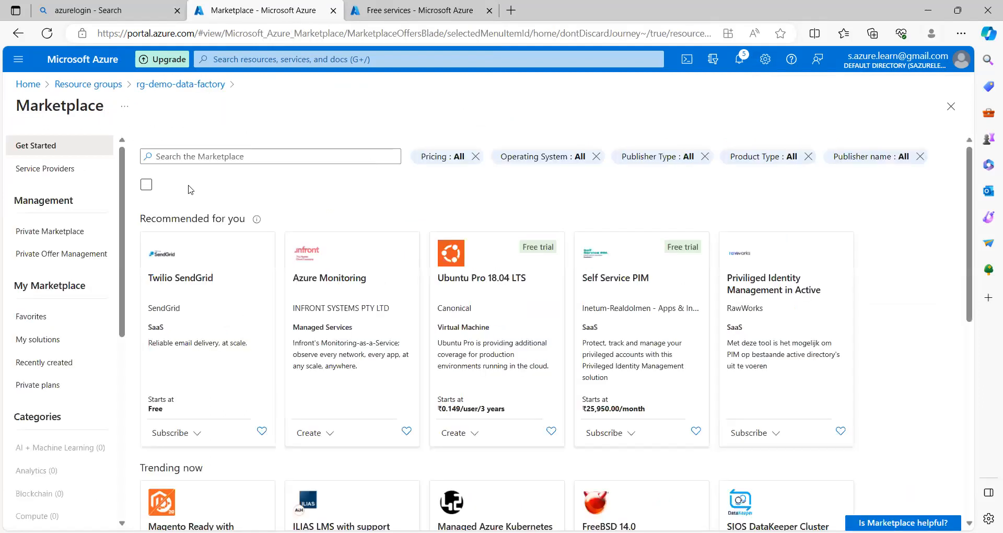
text(cos)
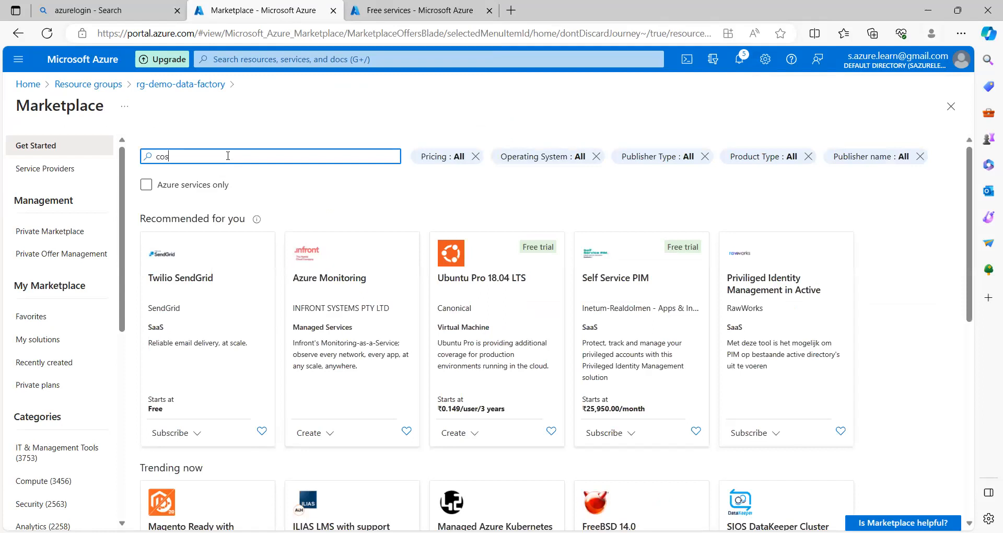
text(mo db)
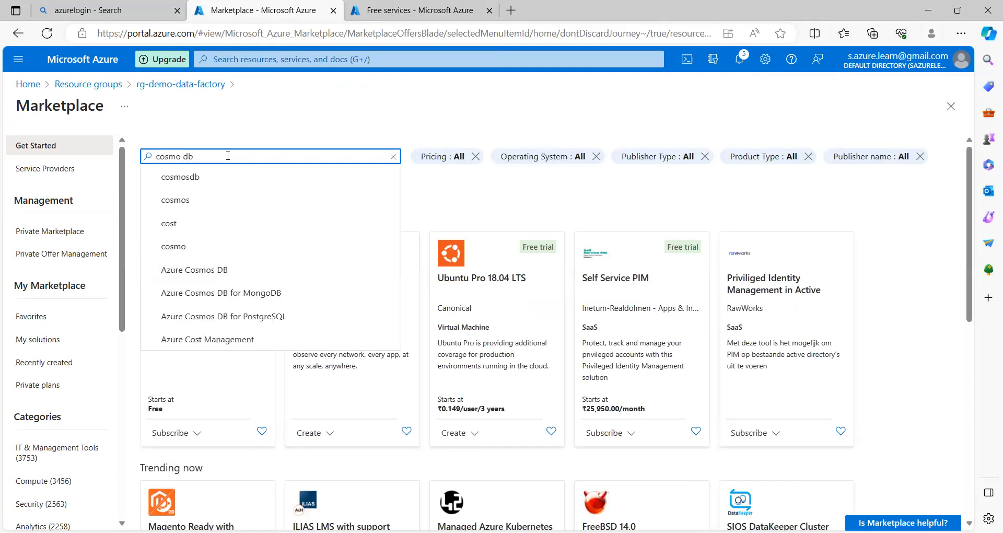
key(Return)
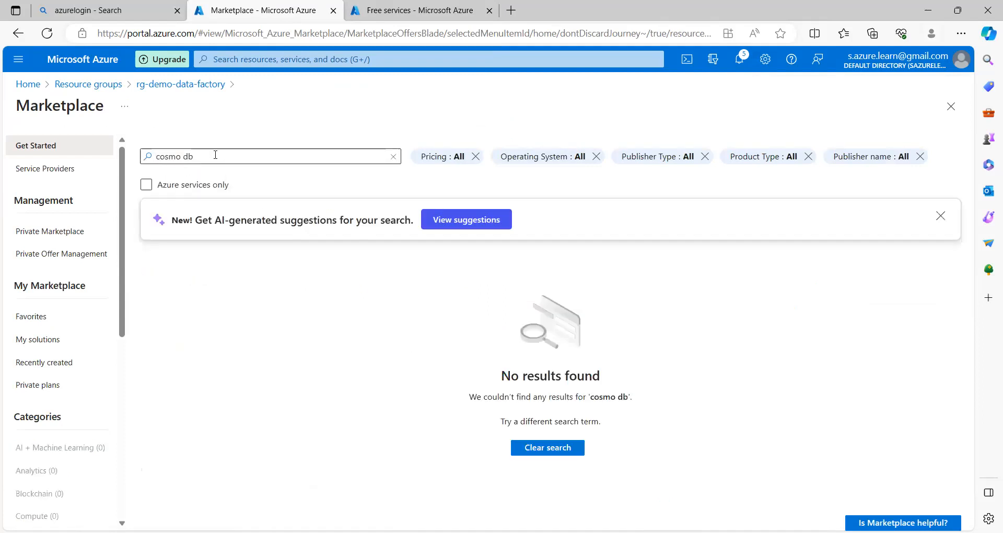
triple_click(216, 155)
text(co)
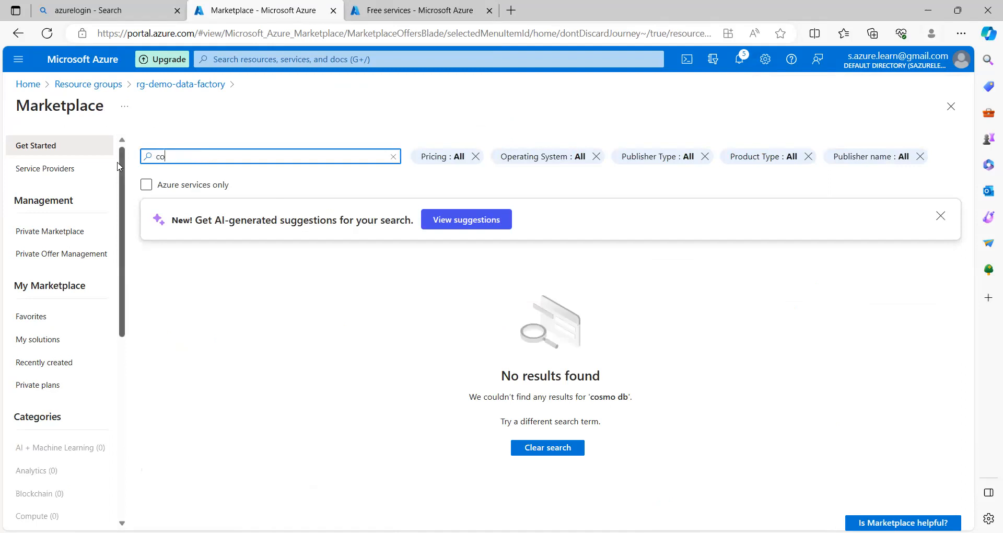
text(smom)
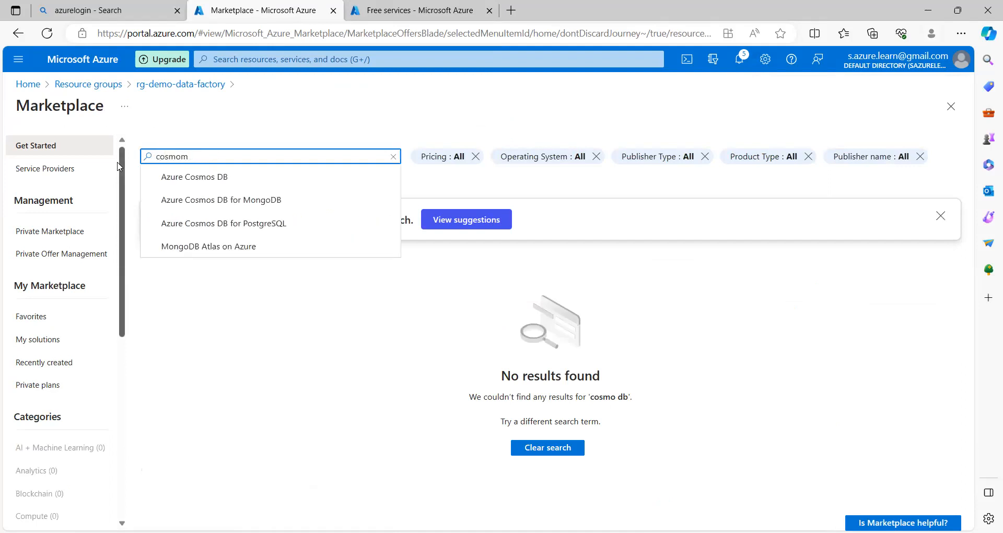
click(223, 203)
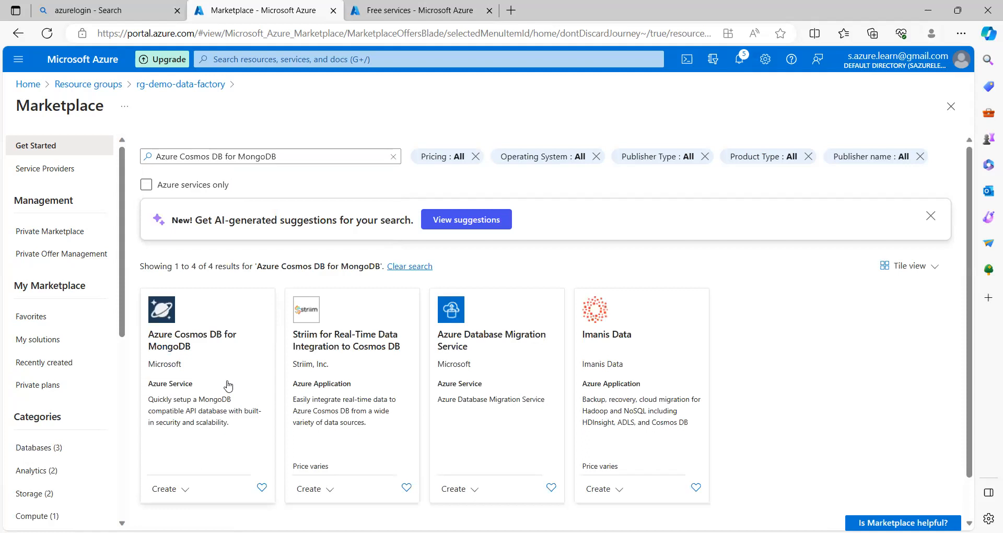
Step: Start creating Microsoft's Azure Cosmos DB for MongoDB service as a Request unit (RU) database account
scroll(228, 385, down, 1)
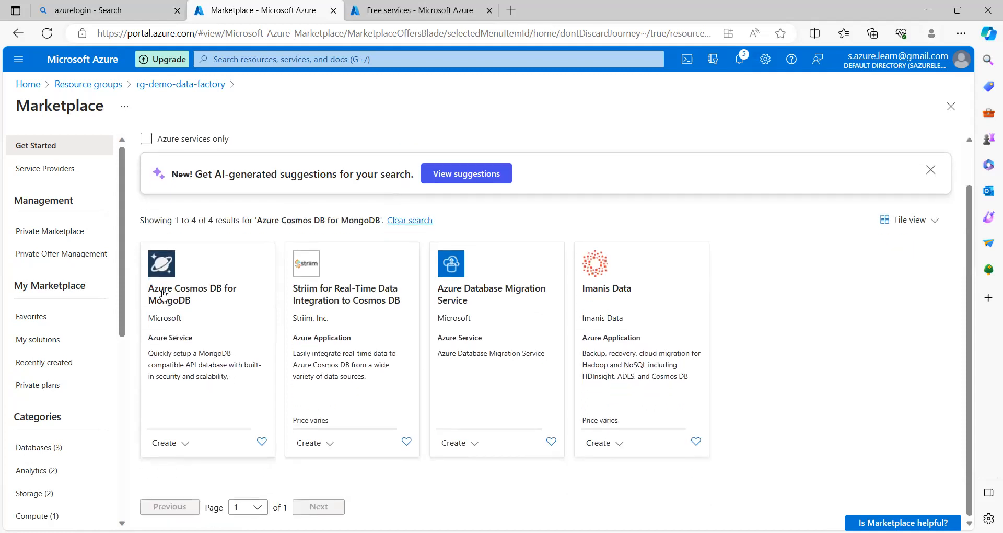
click(173, 445)
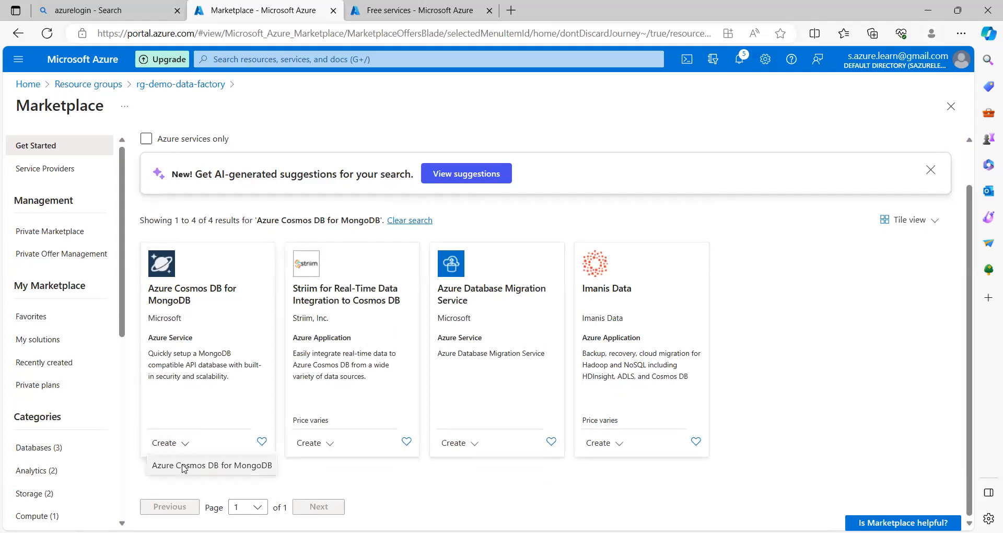
click(184, 467)
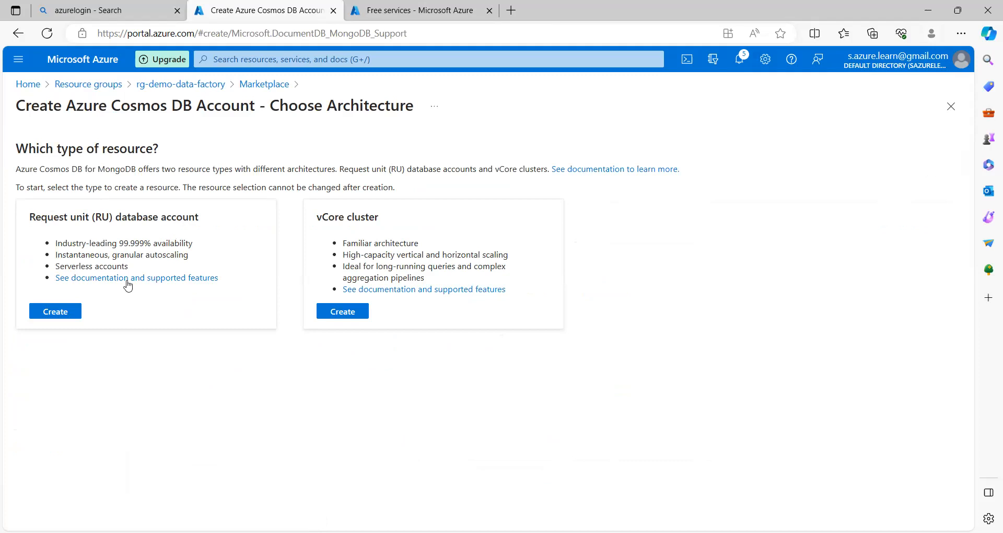
click(65, 316)
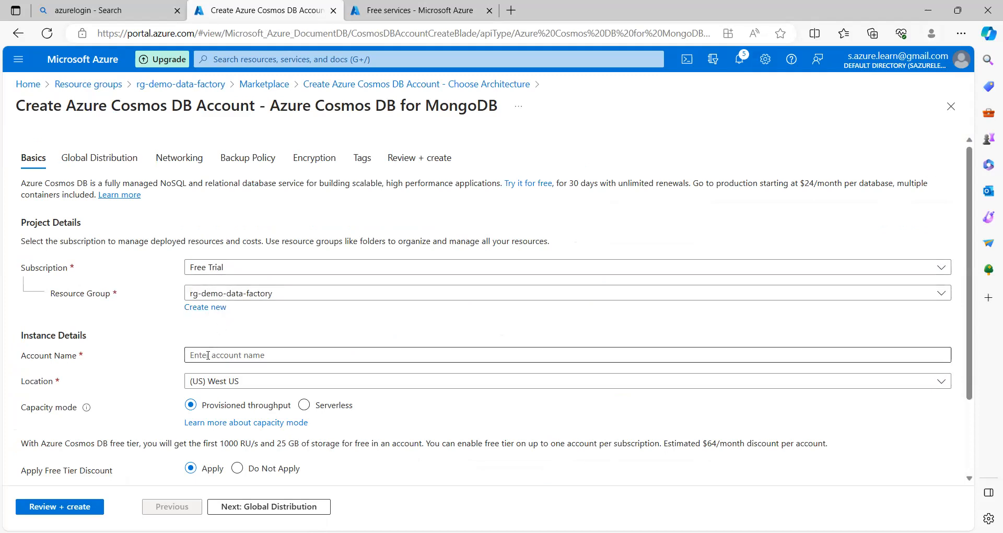
Step: Set the Cosmos DB account's location to (Asia Pacific) Central India
click(208, 355)
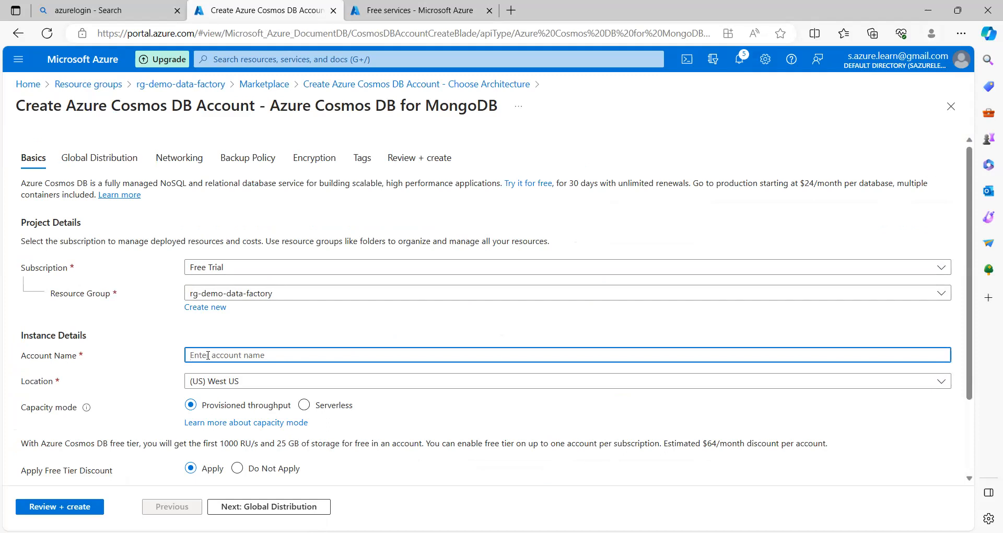
click(215, 383)
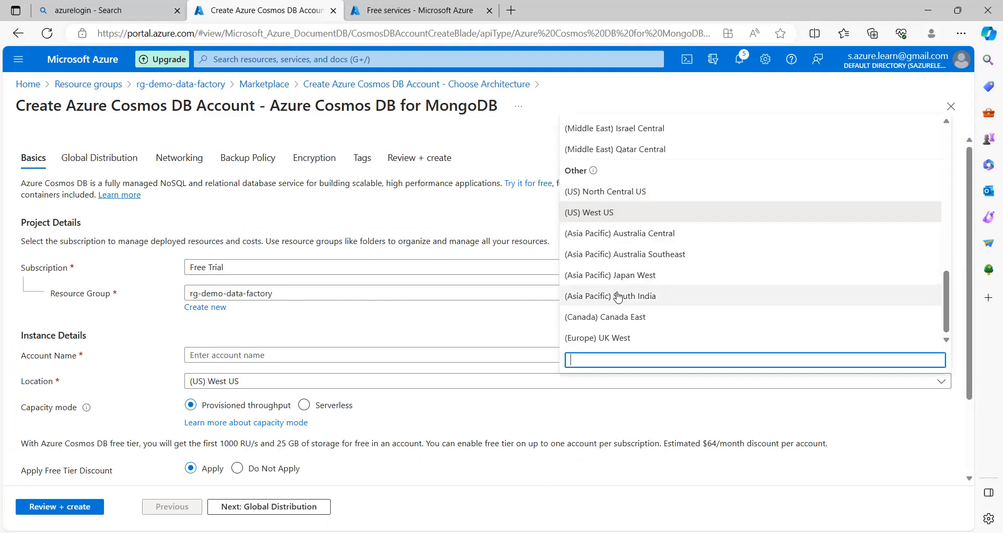
scroll(620, 297, up, 5)
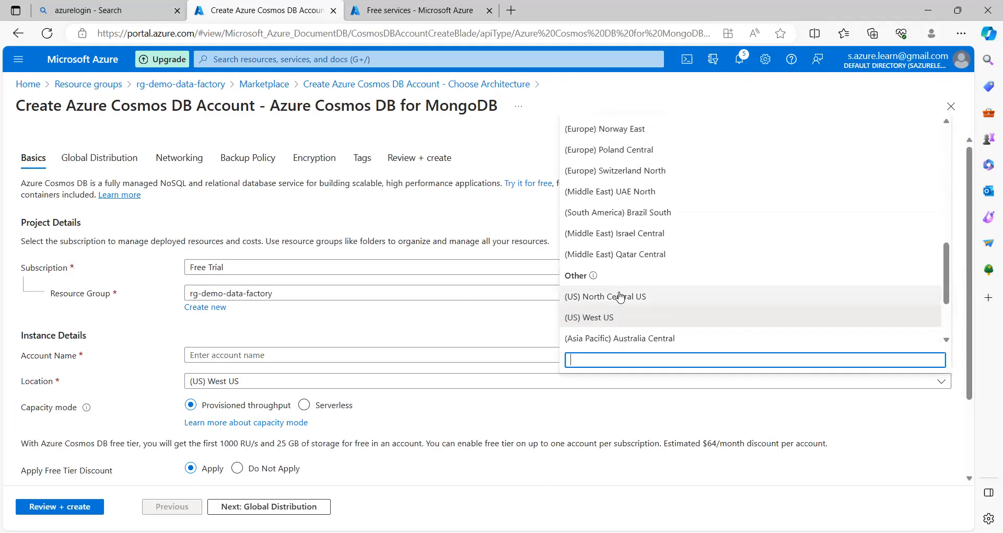
scroll(620, 297, up, 1)
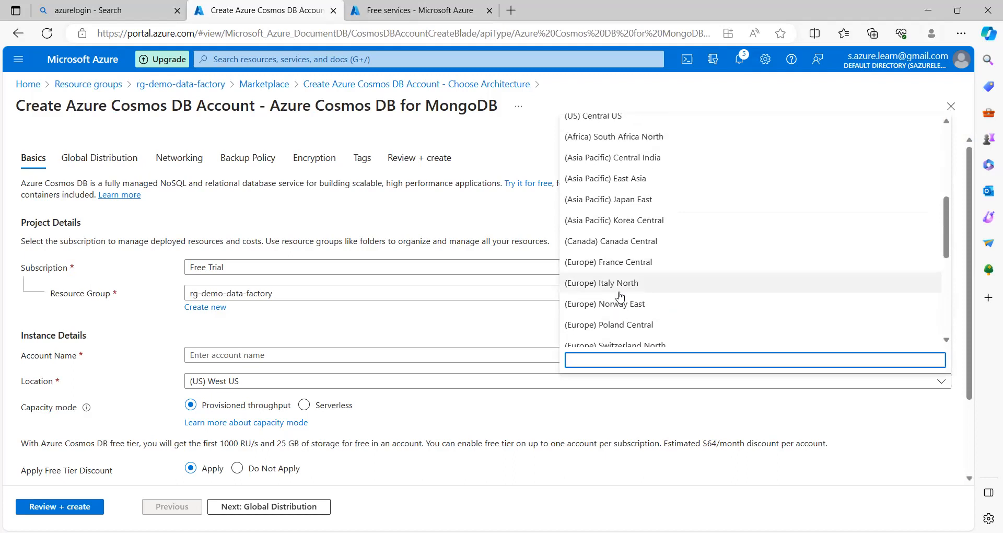
click(610, 158)
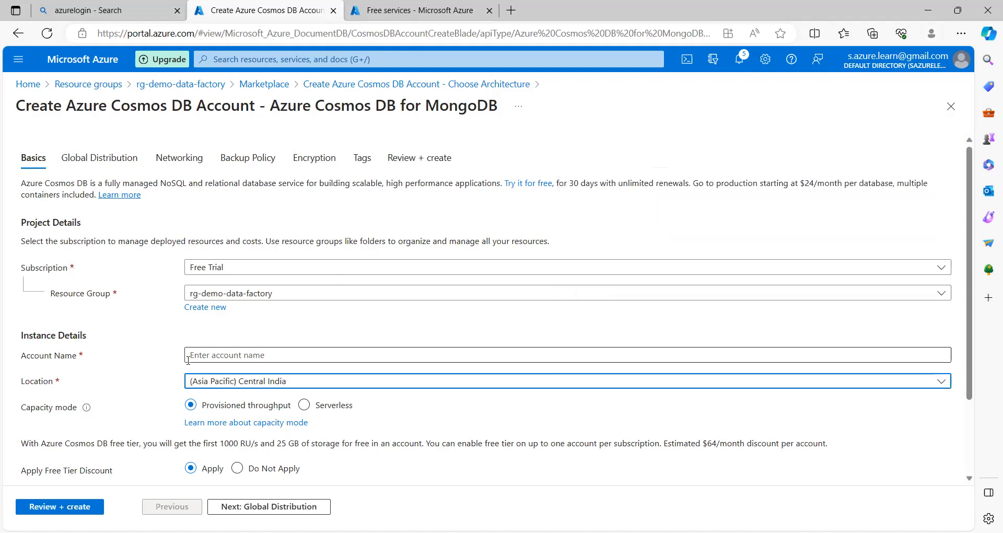
Step: Name the Cosmos DB account demo-cosmo-db-122334
click(226, 353)
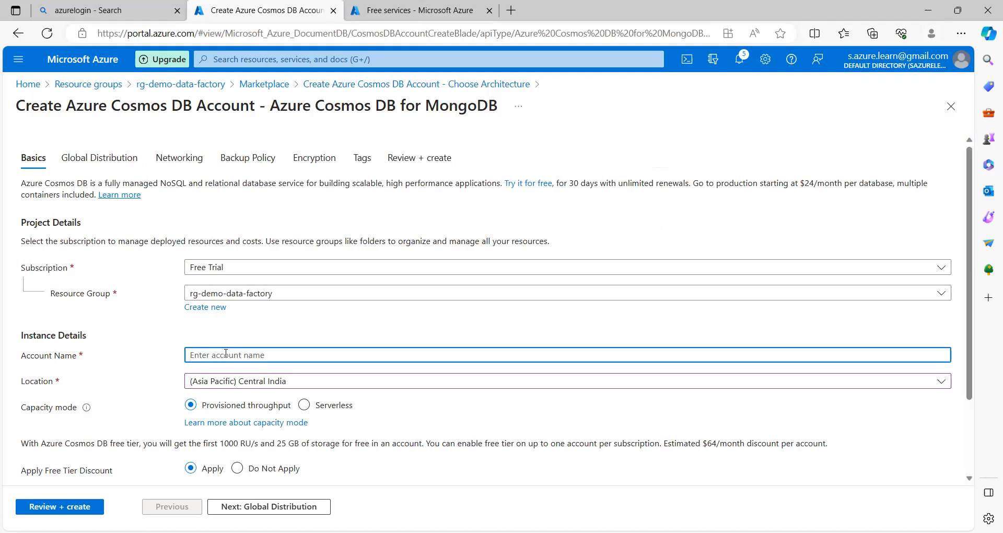
text(demo-cosmo-db)
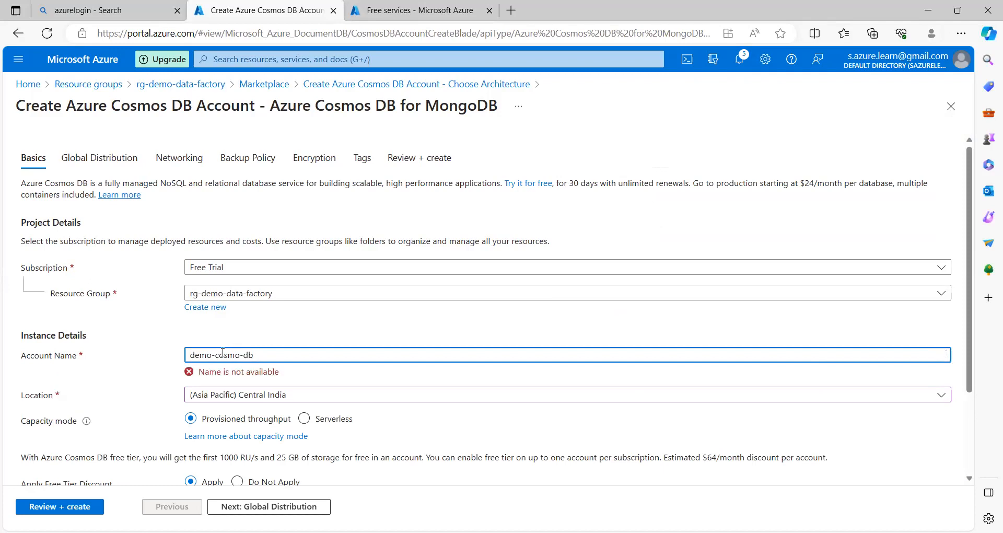
text(-)
text(122334)
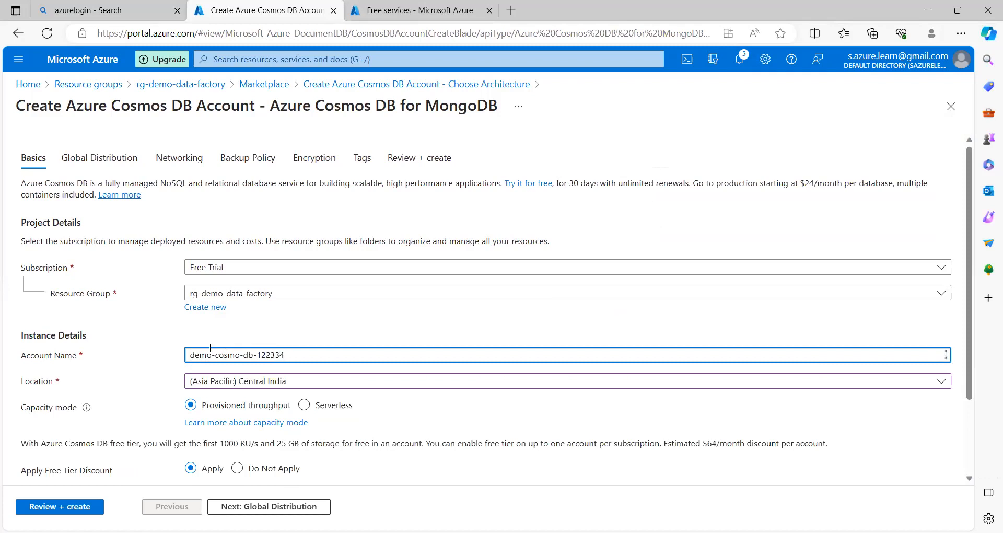
click(283, 322)
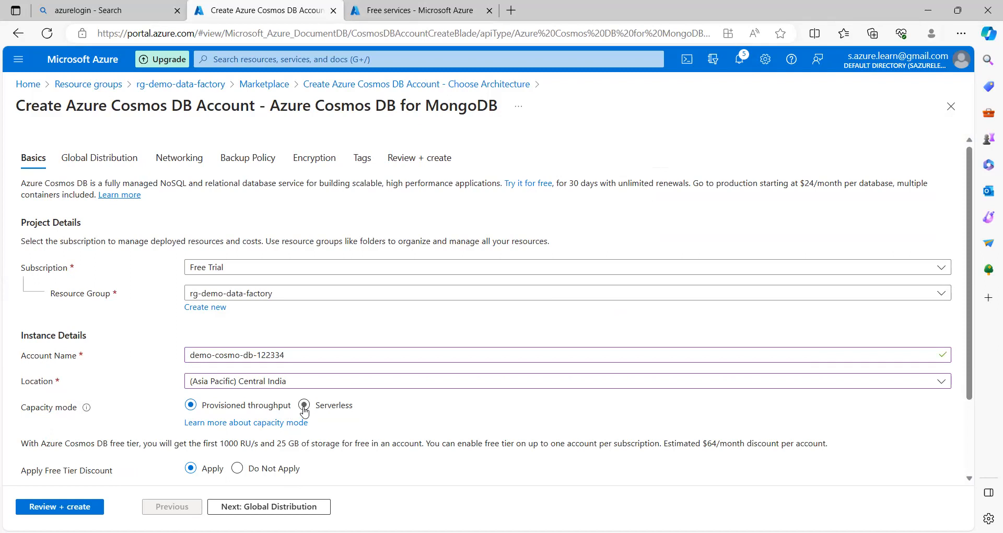
Step: Choose Serverless capacity mode, then proceed to the backup policy, keeping availability zones disabled and connectivity from all networks
click(304, 405)
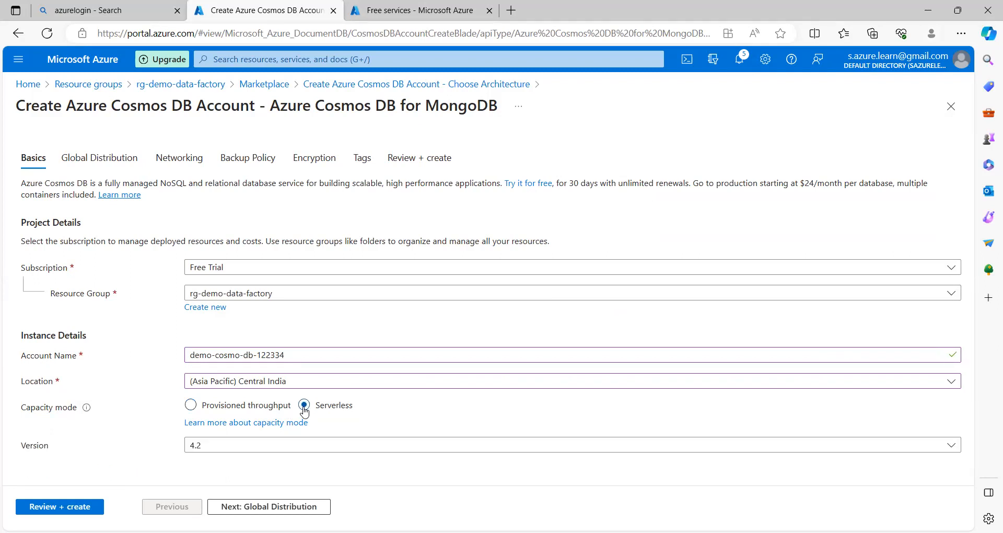
click(264, 509)
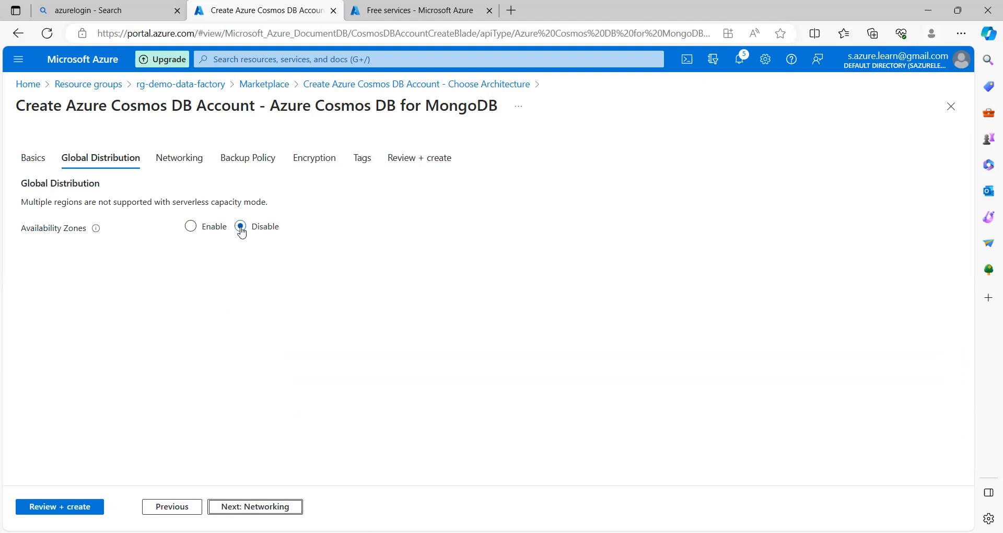
click(234, 509)
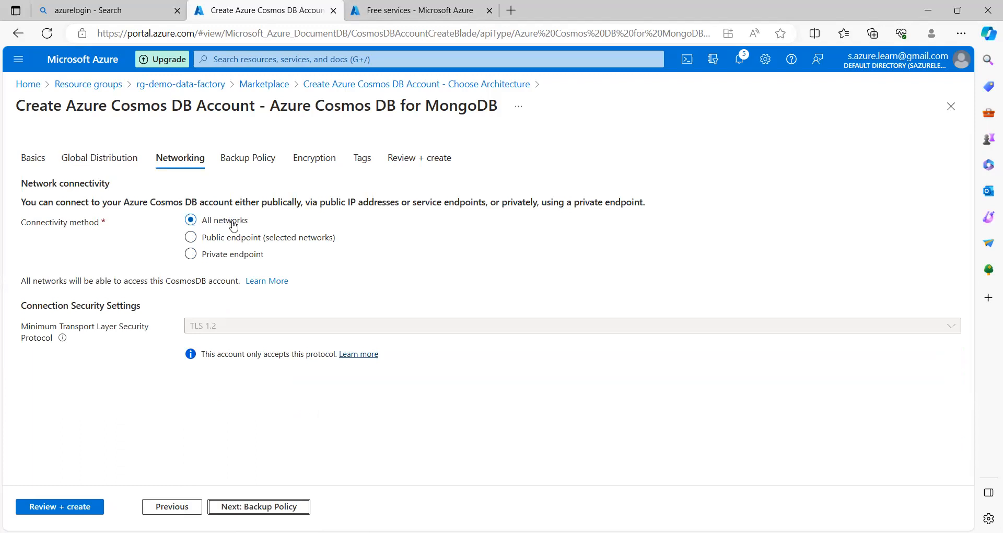
click(252, 506)
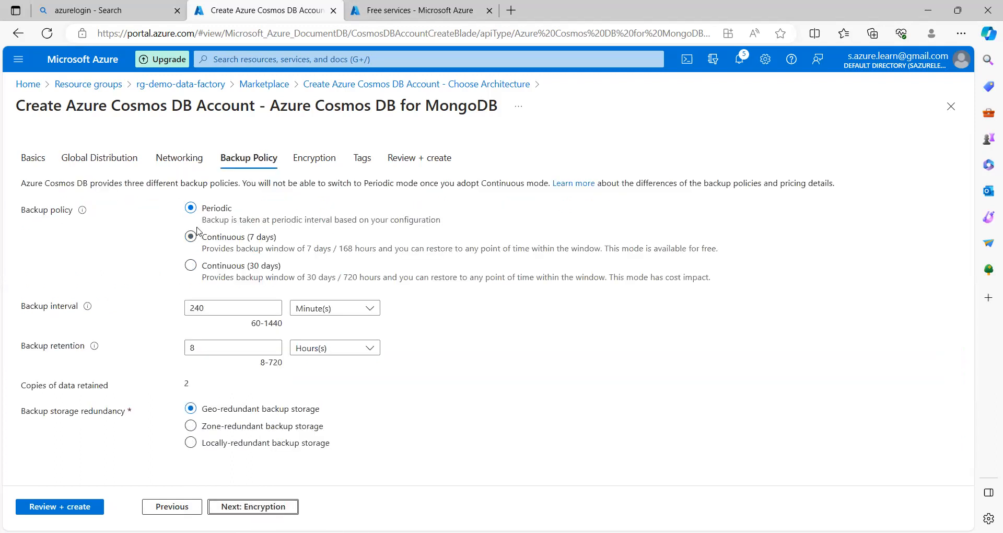
Step: Set the periodic backup interval to 24 hours
click(363, 311)
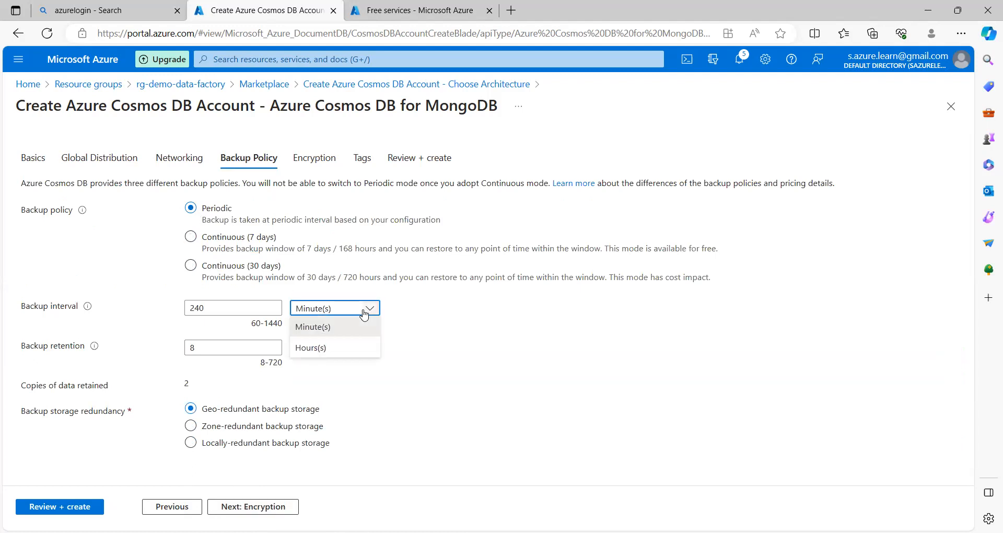
click(322, 349)
key(shift+Tab)
text(24)
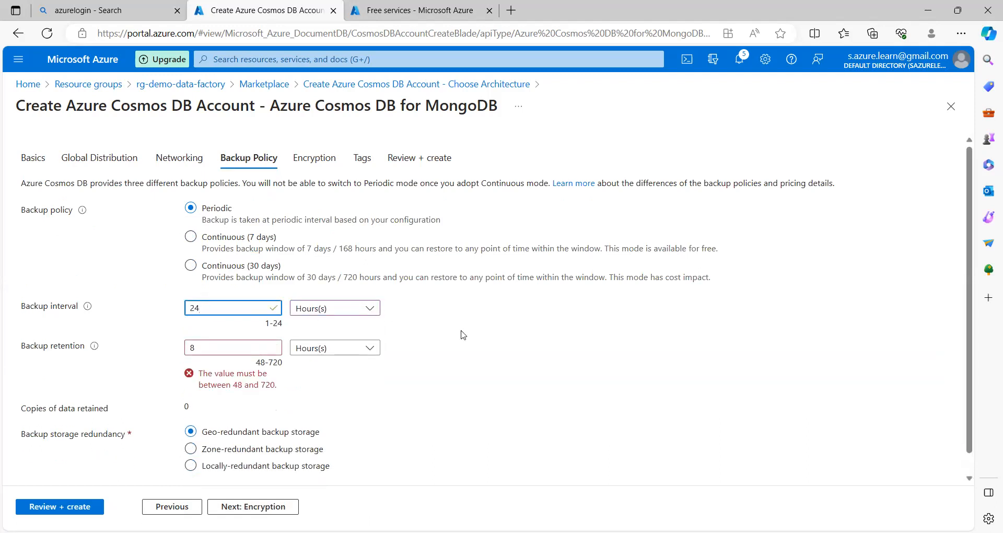
click(465, 335)
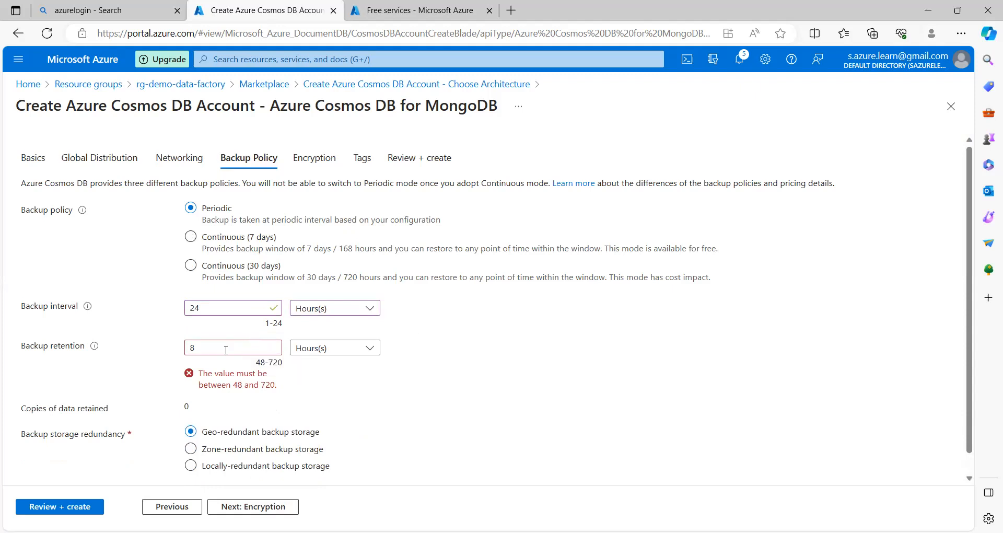
Step: Set the backup retention to 48 hours and choose locally-redundant backup storage
key(Tab)
text(1)
text(8)
click(417, 365)
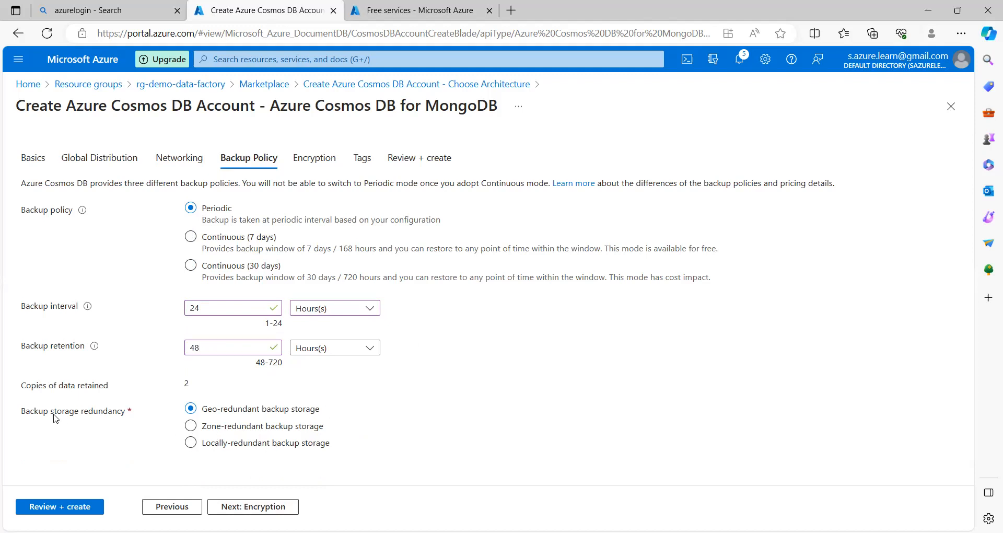
drag(35, 415, 84, 415)
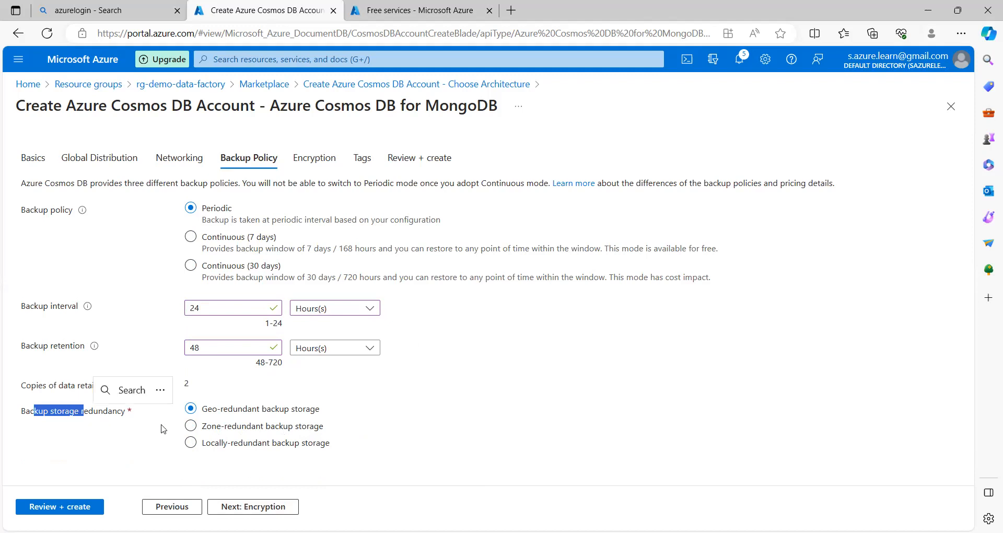
click(192, 444)
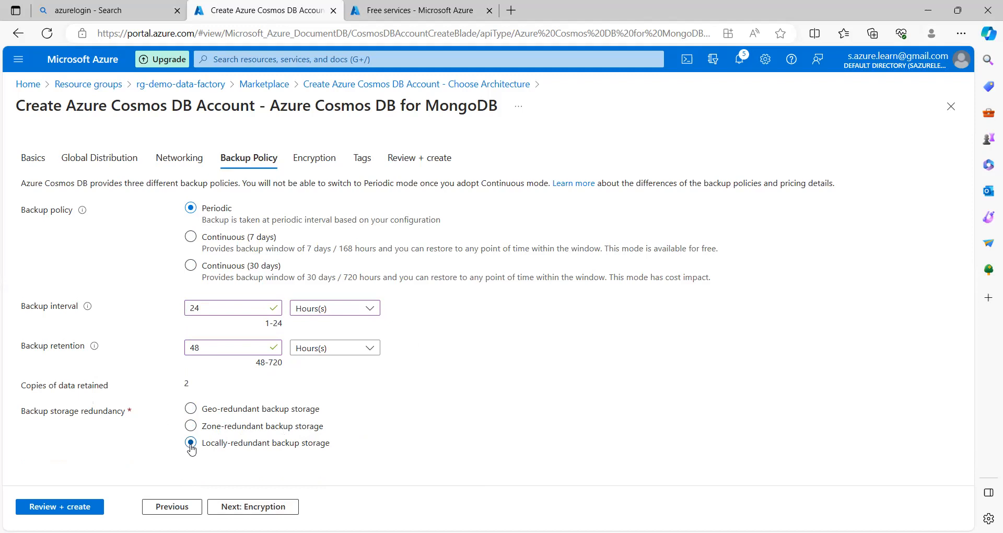
Step: Keep service-managed key encryption and empty tags, then review and create the demo-cosmo-db-122334 account
click(250, 510)
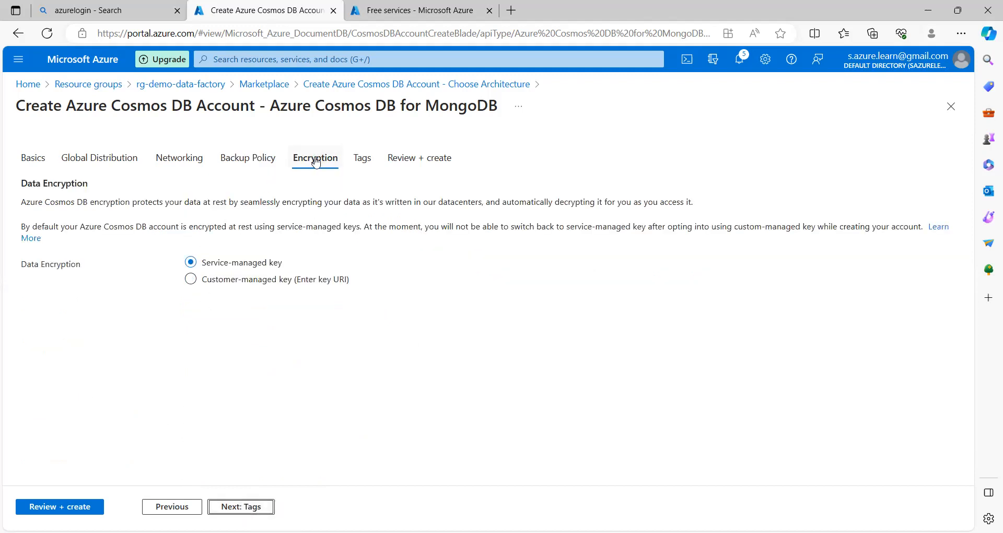
click(237, 513)
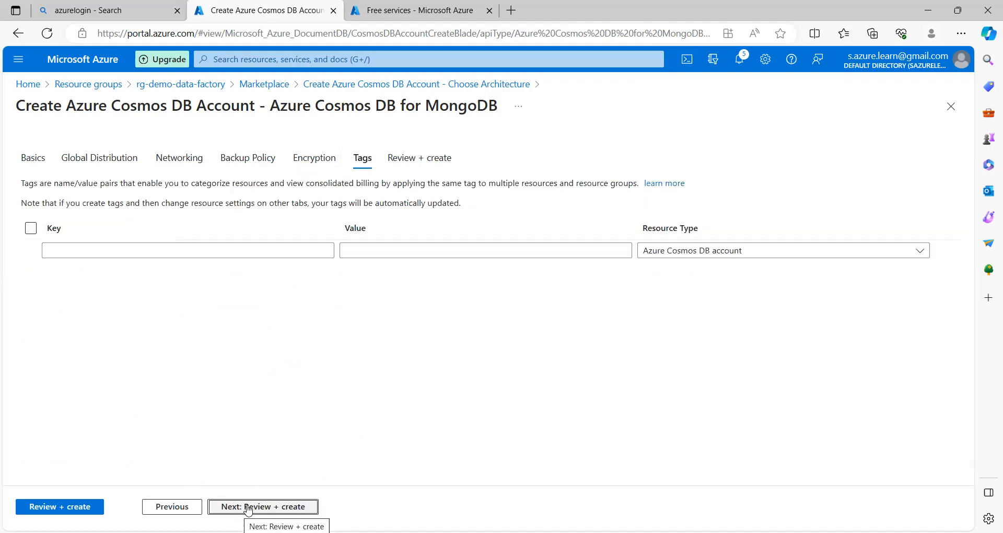
click(249, 511)
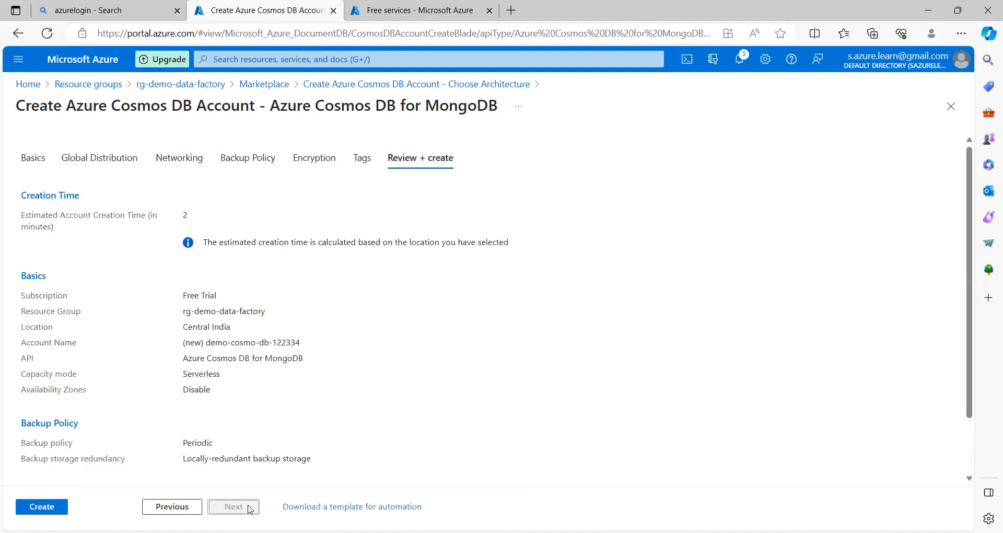
click(44, 510)
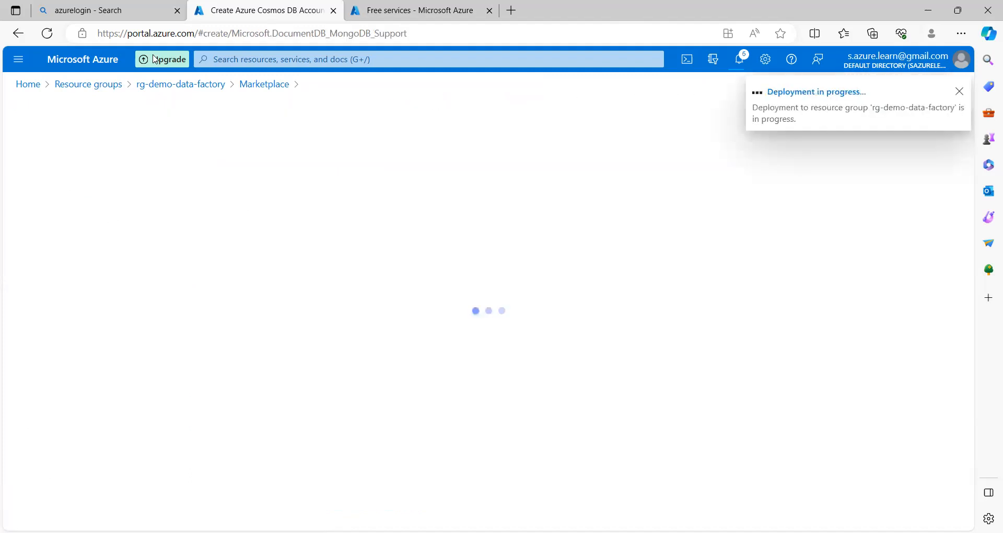
Step: Duplicate the Cosmos DB deployment page in the browser and open the rg-demo-data-factory resource group in the duplicate
right_click(256, 11)
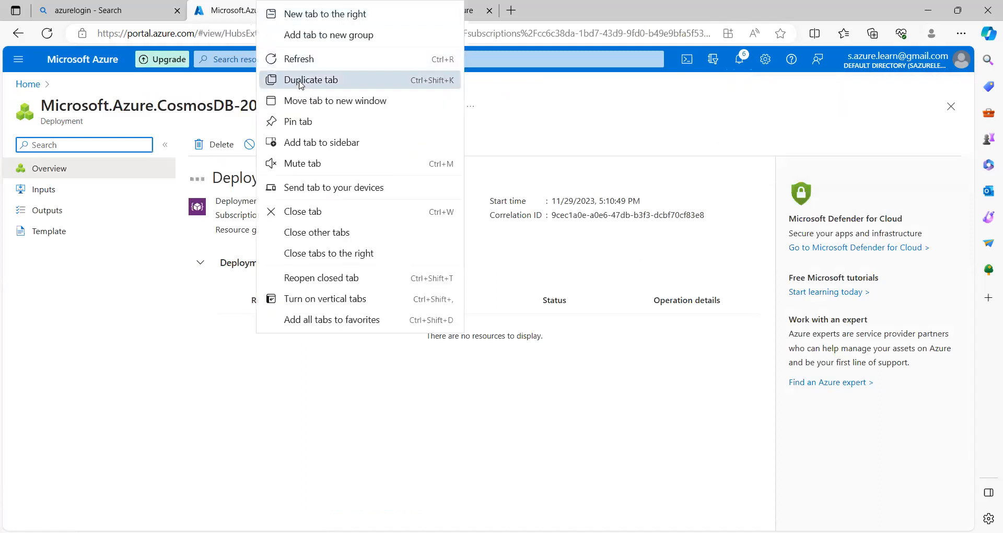
click(301, 80)
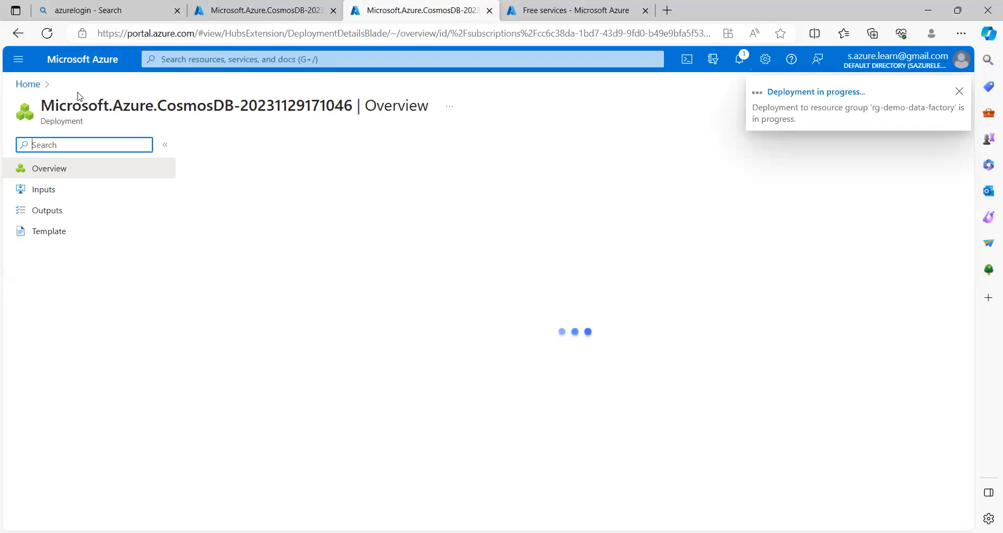
click(43, 88)
click(250, 144)
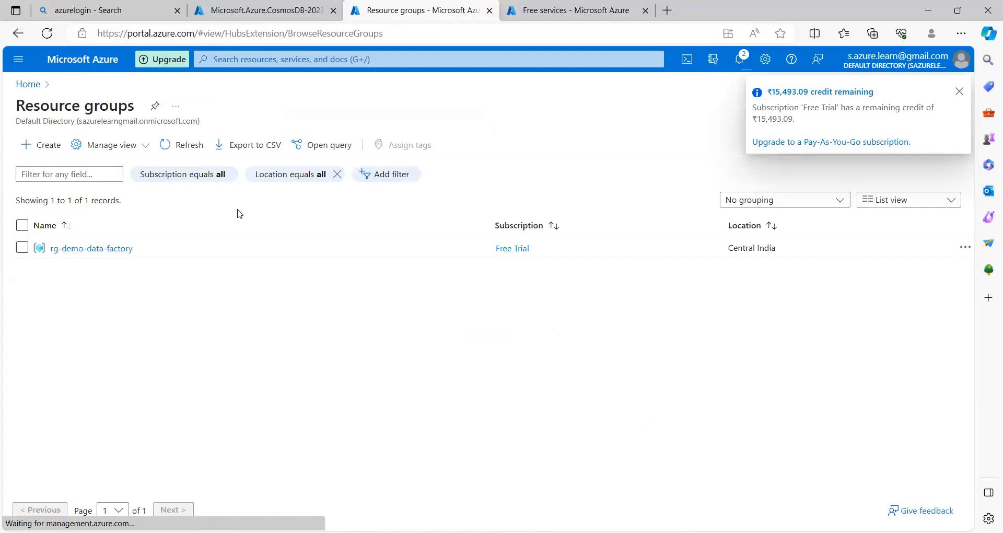
click(97, 250)
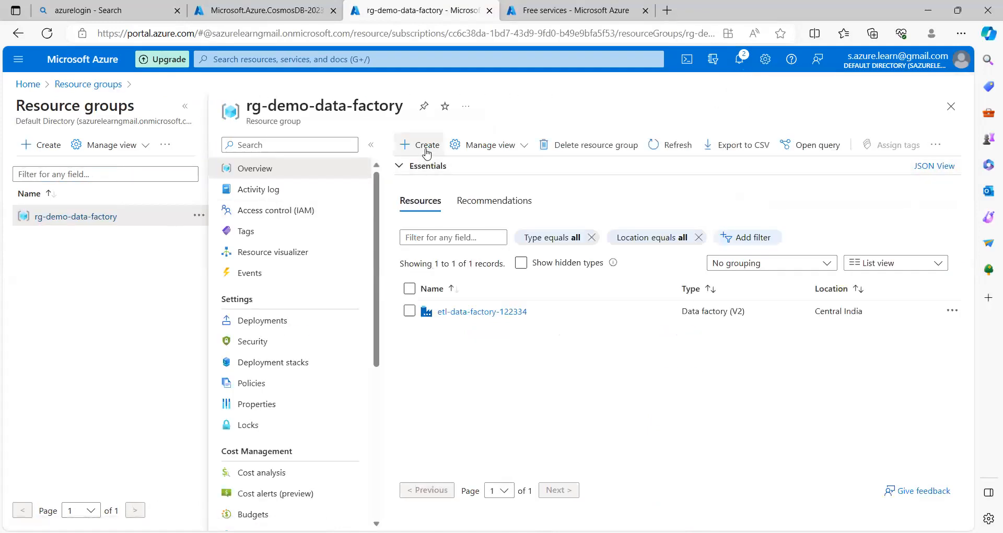
Step: Search the Marketplace for "storage account" from the resource group and start creating Microsoft's Storage account service
click(427, 147)
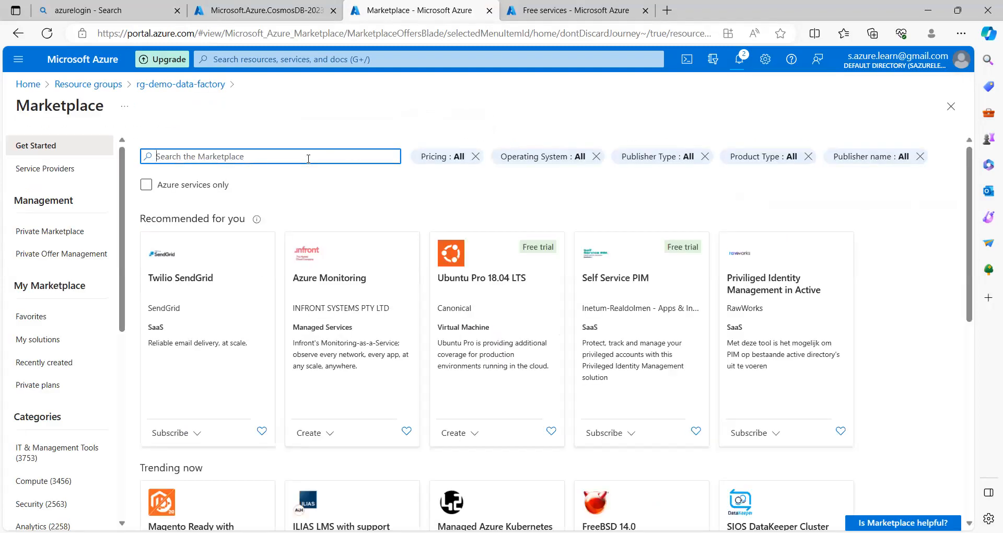
text(stor)
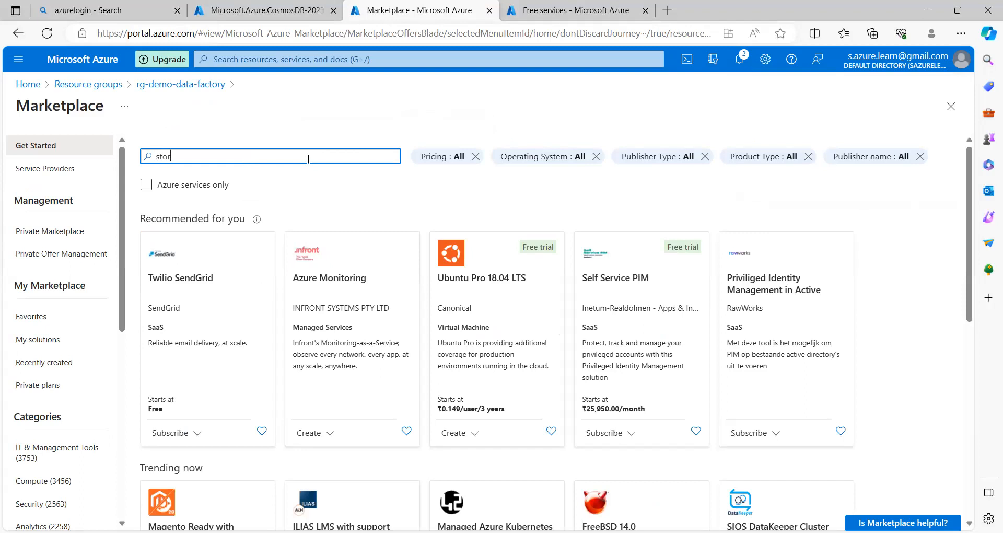
text(age account)
key(Return)
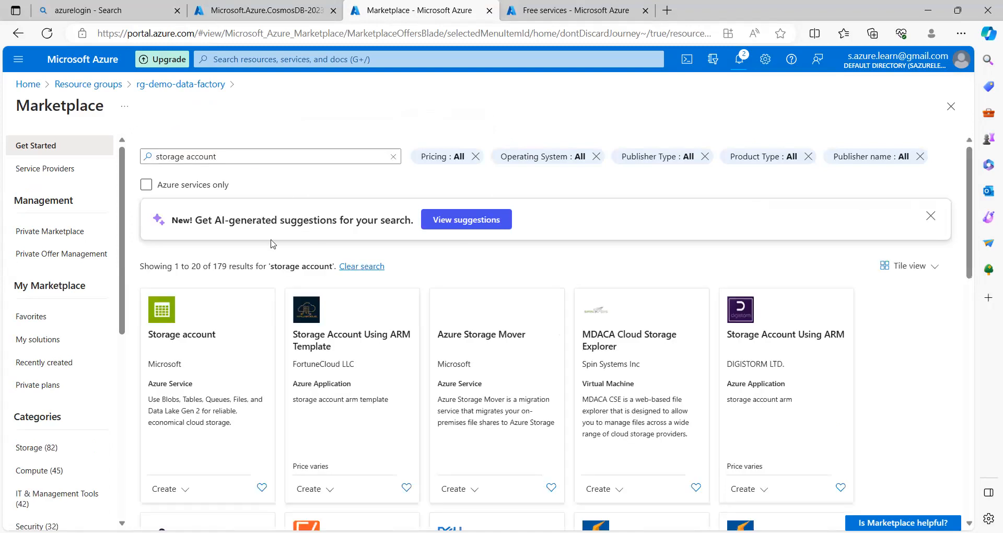
scroll(211, 347, down, 1)
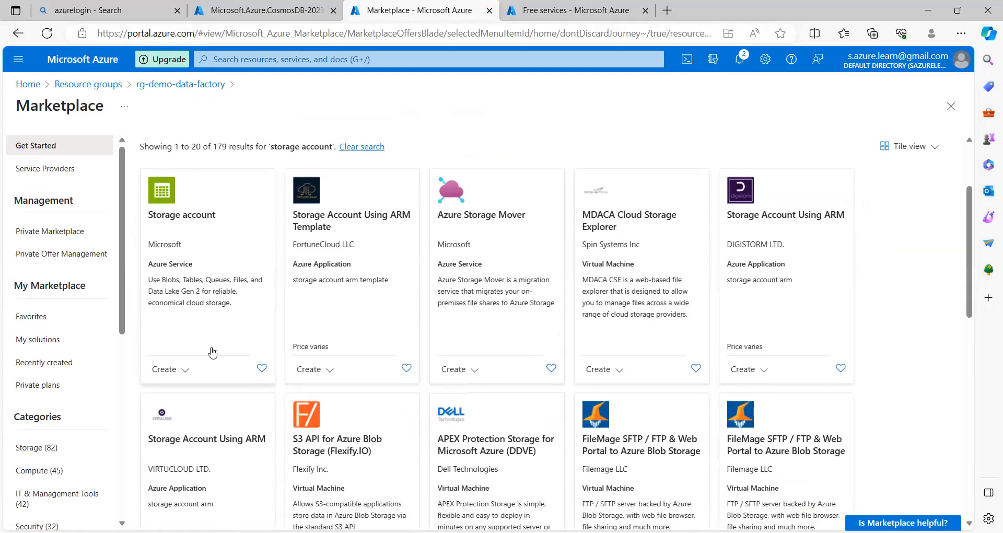
click(180, 375)
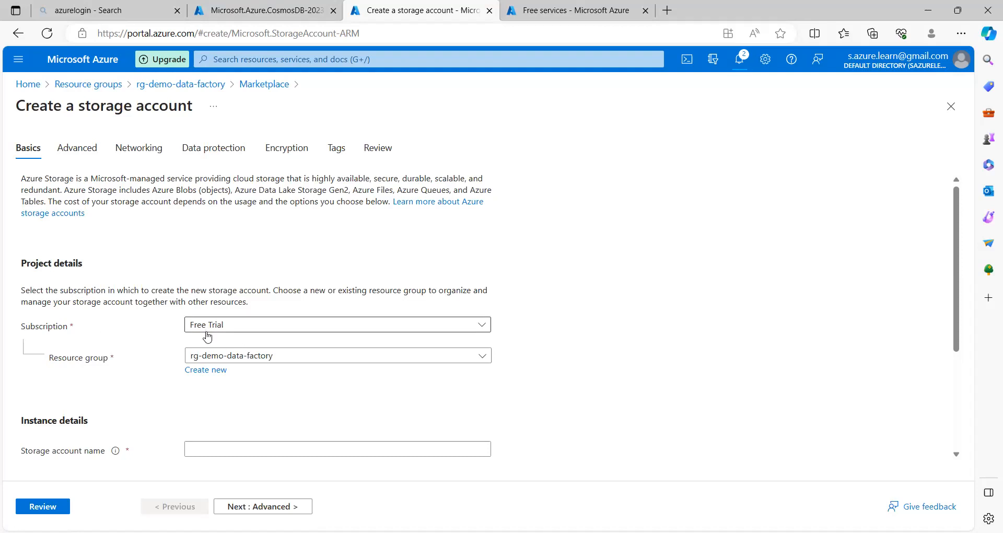
Step: Enter demo-storage-account as the storage account name in the instance details
scroll(205, 345, down, 2)
click(222, 366)
text(stoga)
key(BackSpace)
key(BackSpace)
key(BackSpace)
key(BackSpace)
key(BackSpace)
text(demo)
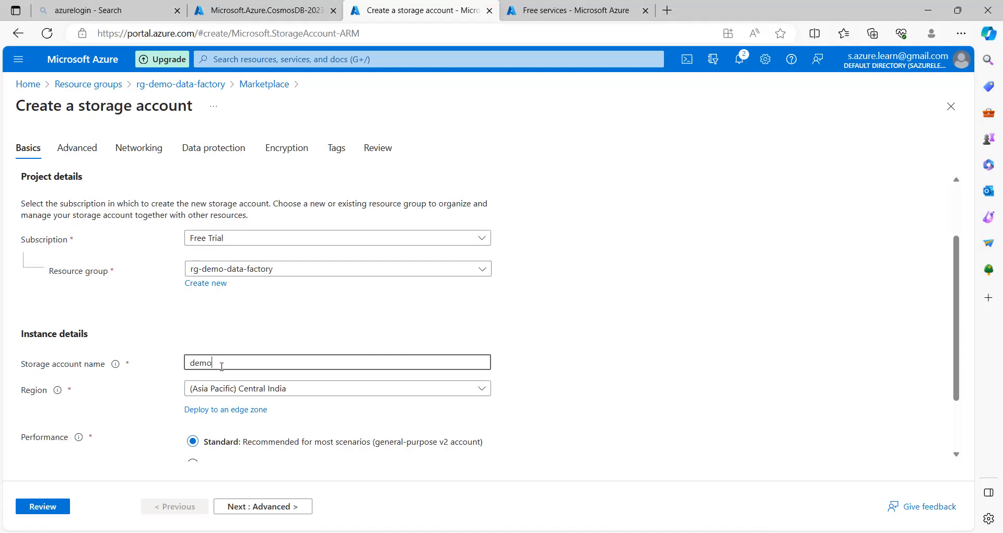
text(-storage-account)
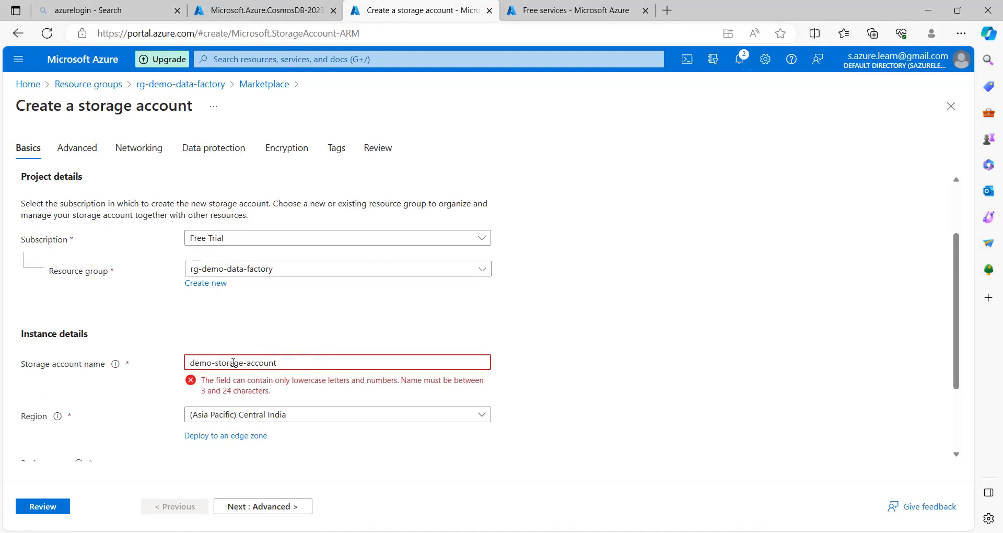
Step: Remove the hyphens from the storage account name and append 12233445, making it demostorageaccount12233445
click(216, 363)
key(BackSpace)
key(BackSpace)
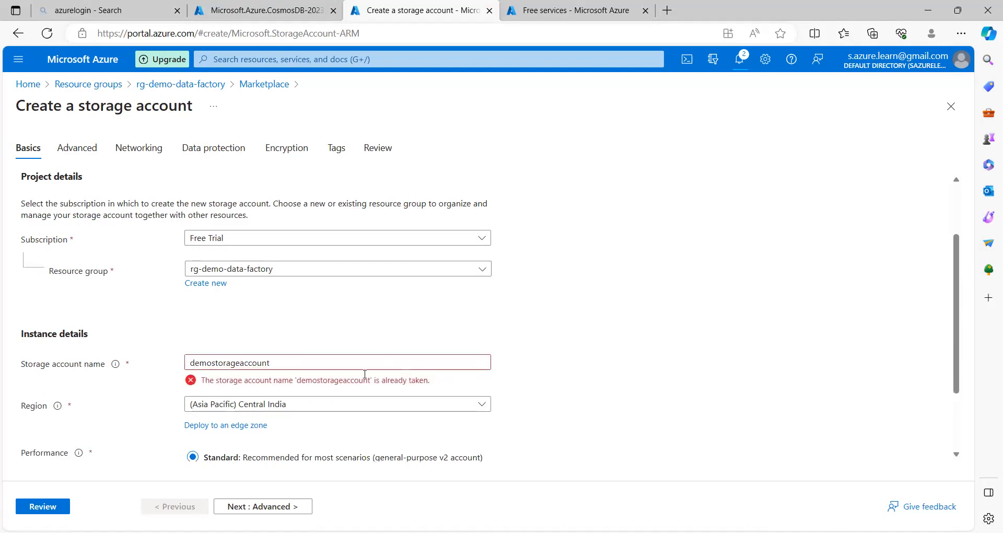
drag(293, 361, 187, 362)
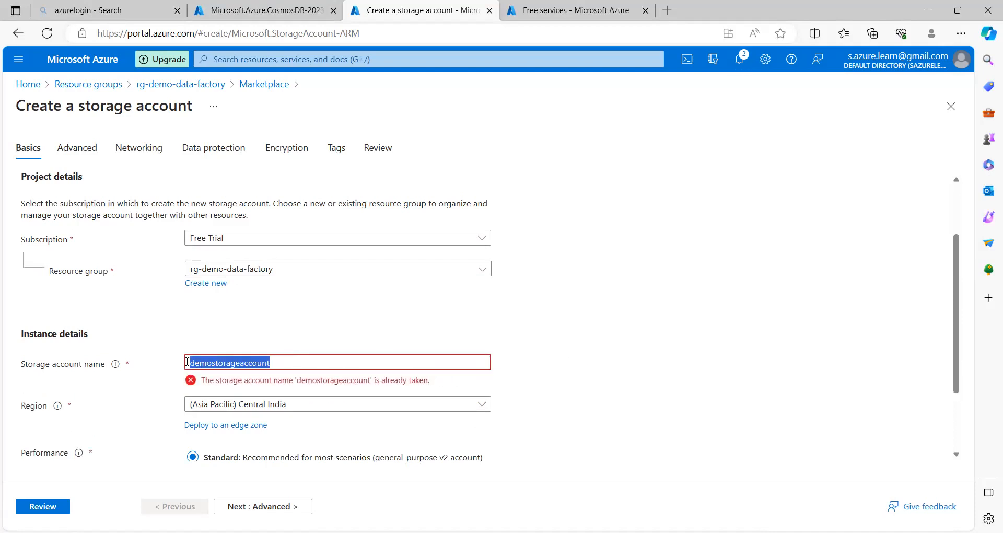
click(297, 363)
text(12)
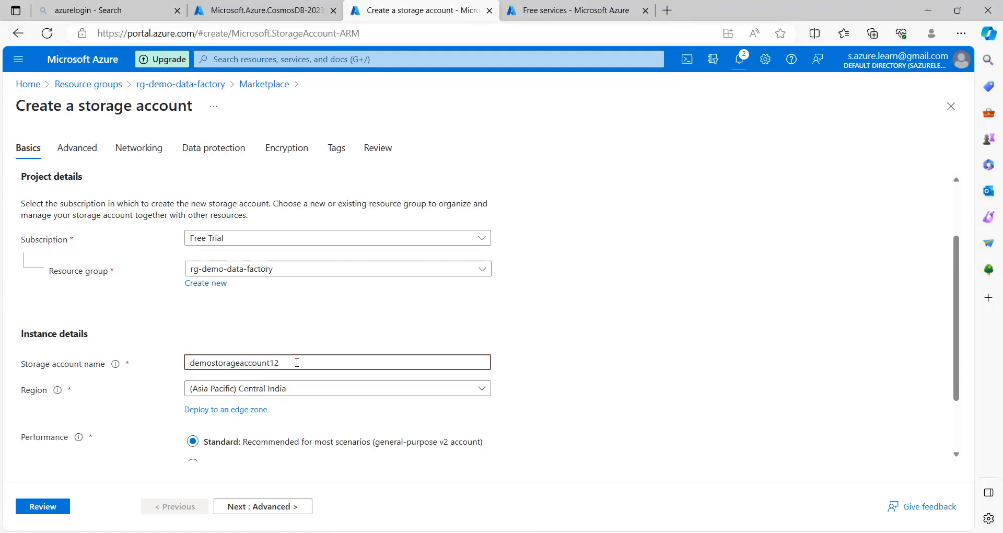
text(233445)
click(526, 353)
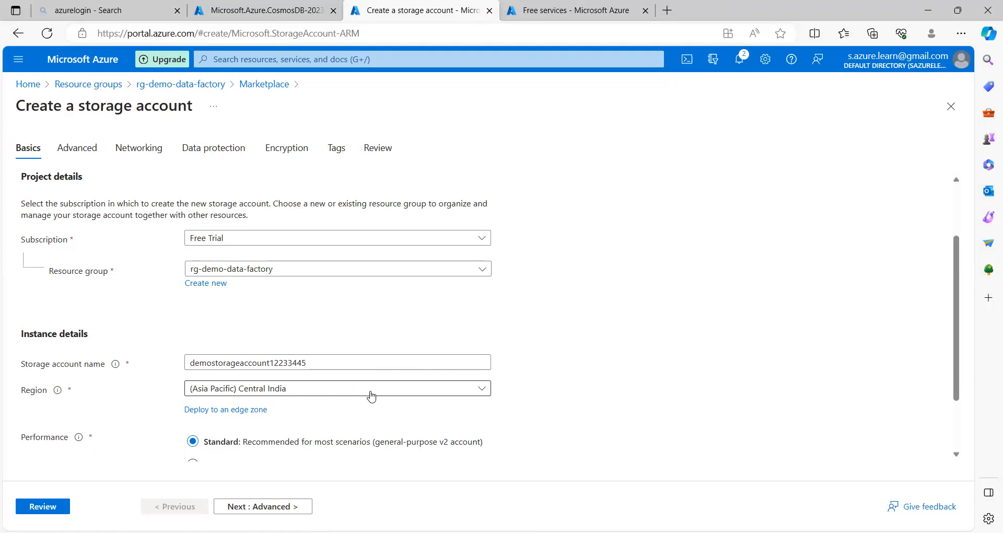
Step: Choose Locally-redundant storage (LRS) as the redundancy, keeping Standard performance, and proceed to the advanced settings
scroll(372, 396, down, 2)
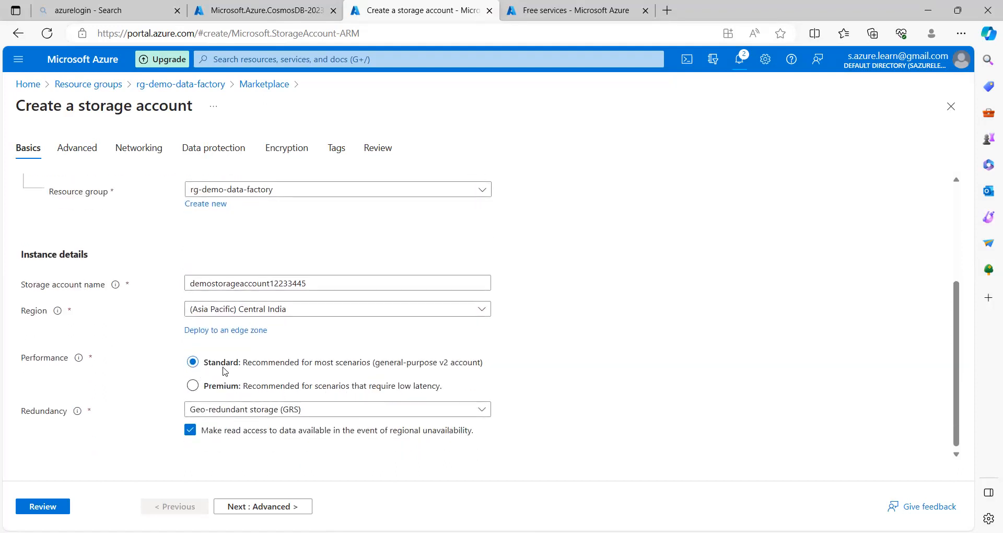
click(374, 414)
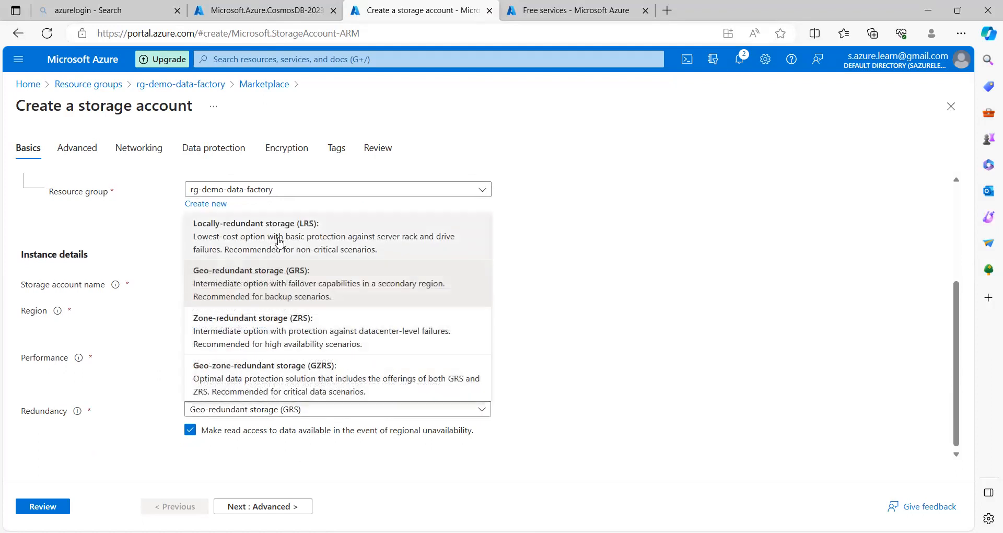
click(279, 242)
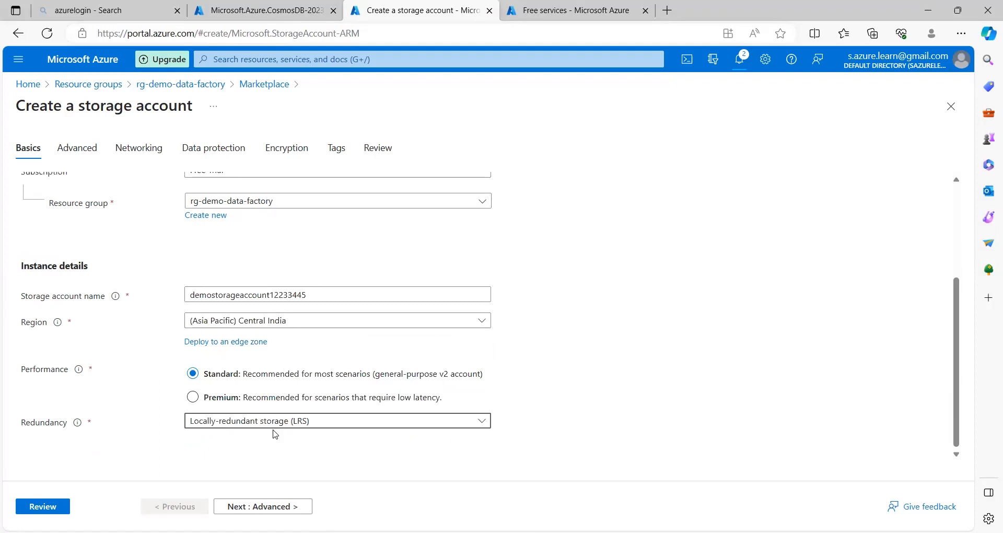
click(272, 514)
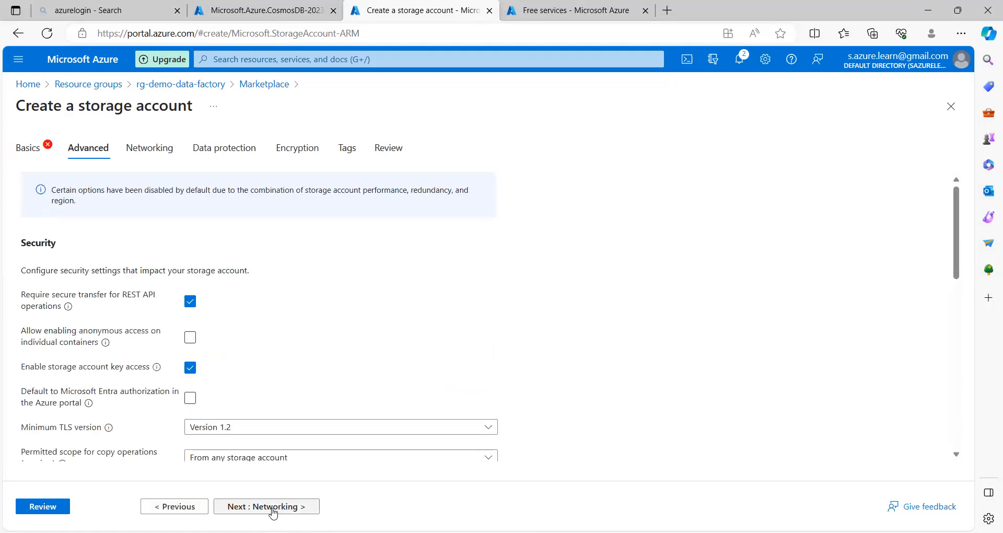
Step: Return to the basic settings and shorten the storage account name to demostorageaccount122334
click(170, 508)
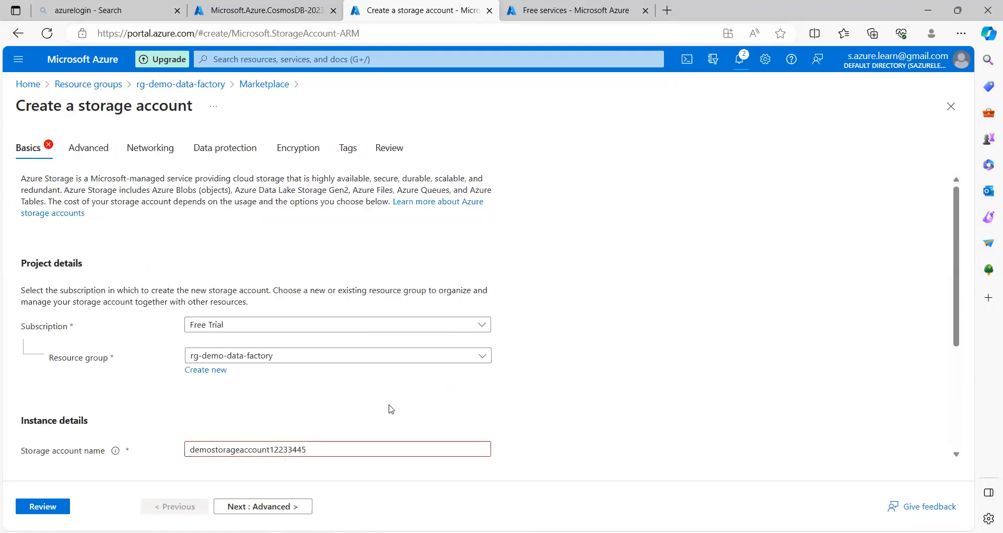
scroll(391, 409, down, 3)
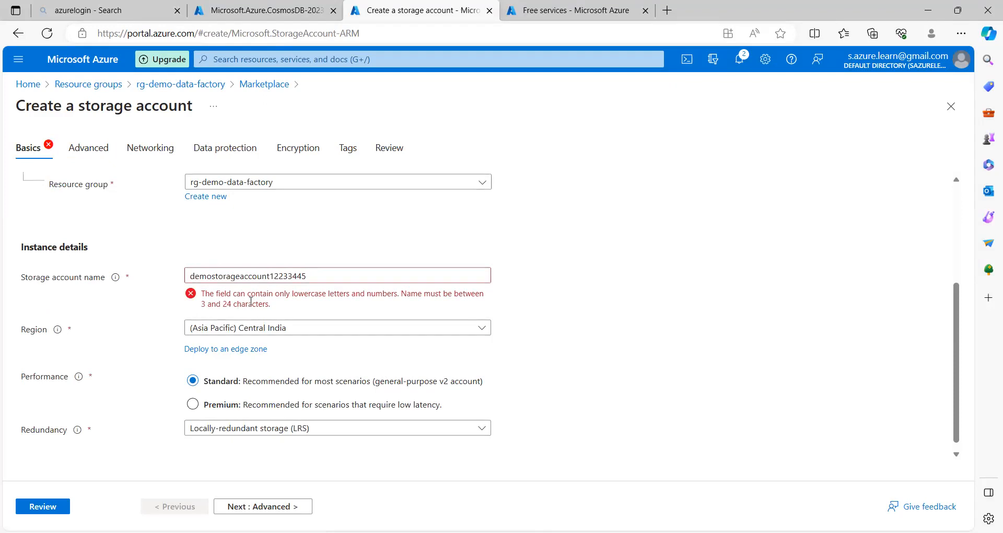
click(310, 273)
key(BackSpace)
key(BackSpace)
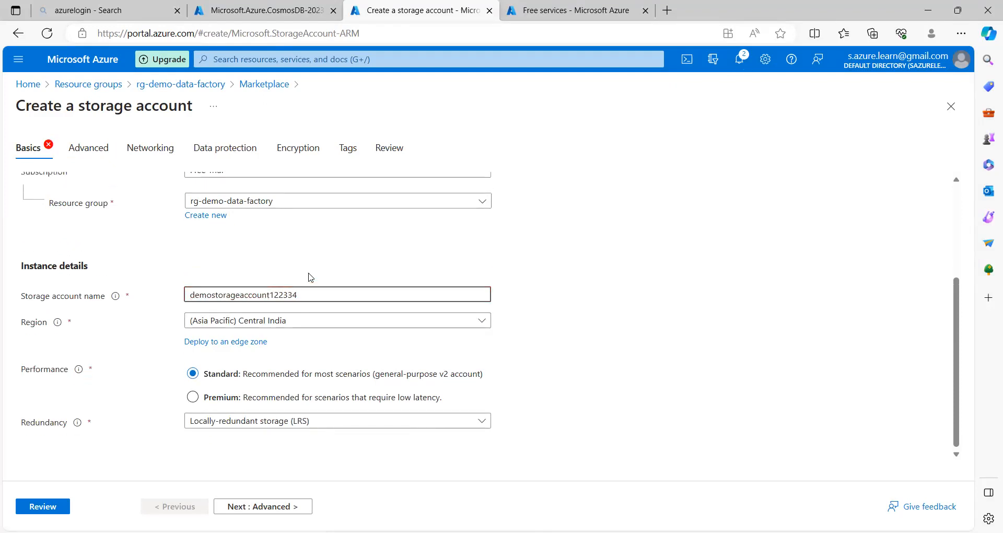
click(324, 263)
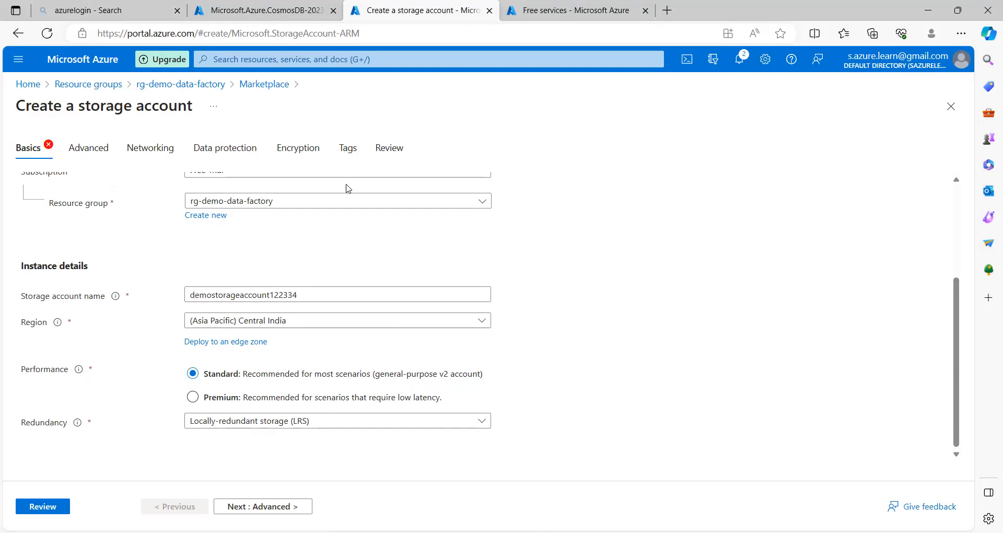
Step: Keep the default advanced, networking, data protection, encryption and tag settings, then review and create the demostorageaccount122334 account
click(266, 508)
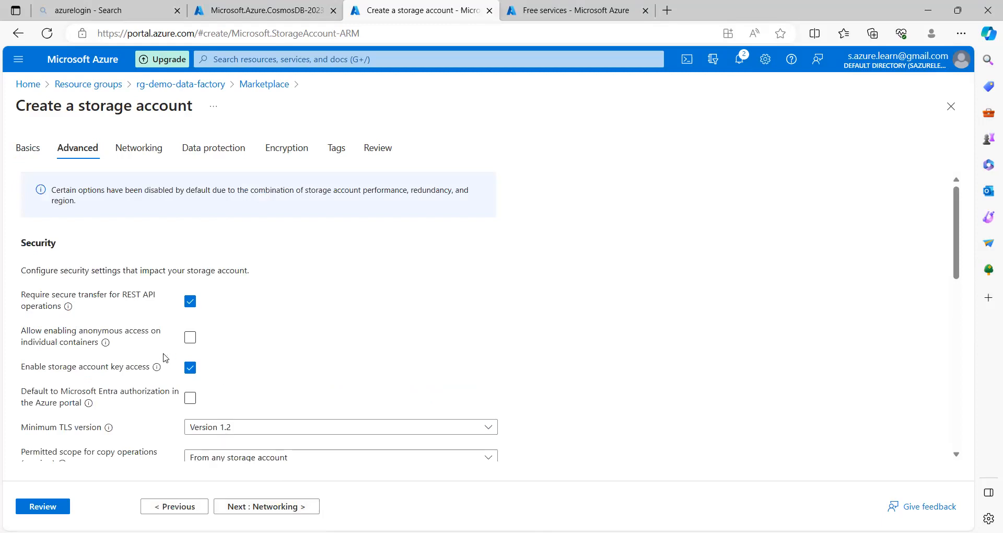
click(287, 507)
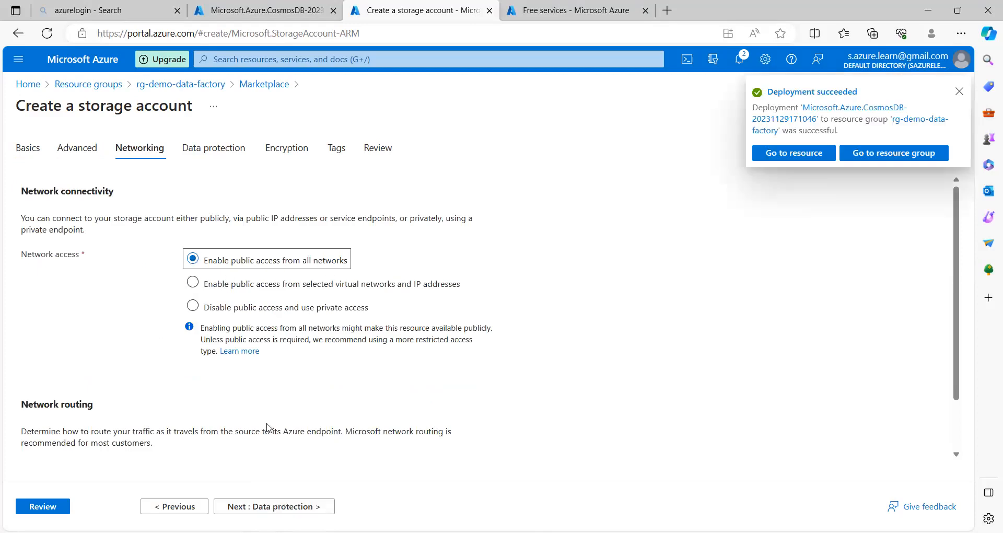
click(274, 509)
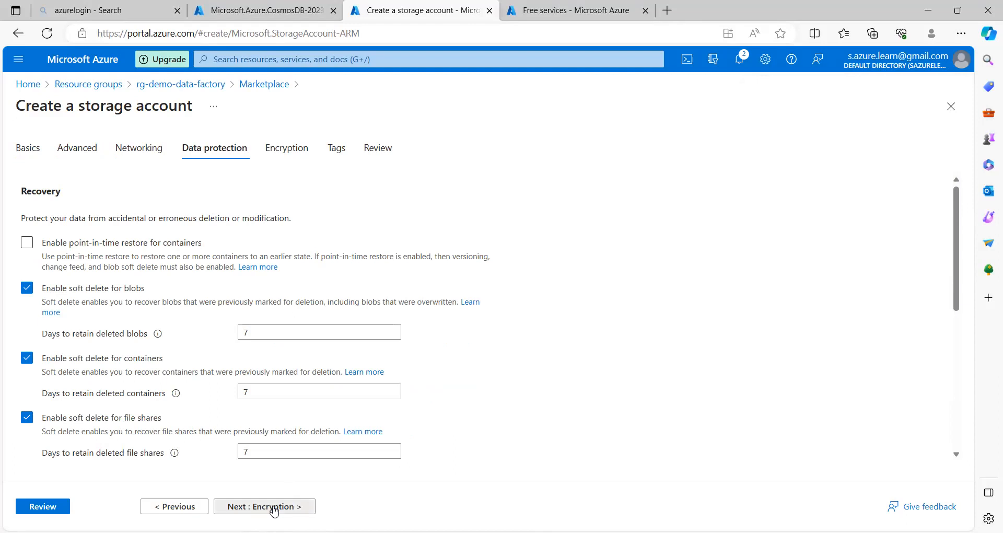
click(274, 510)
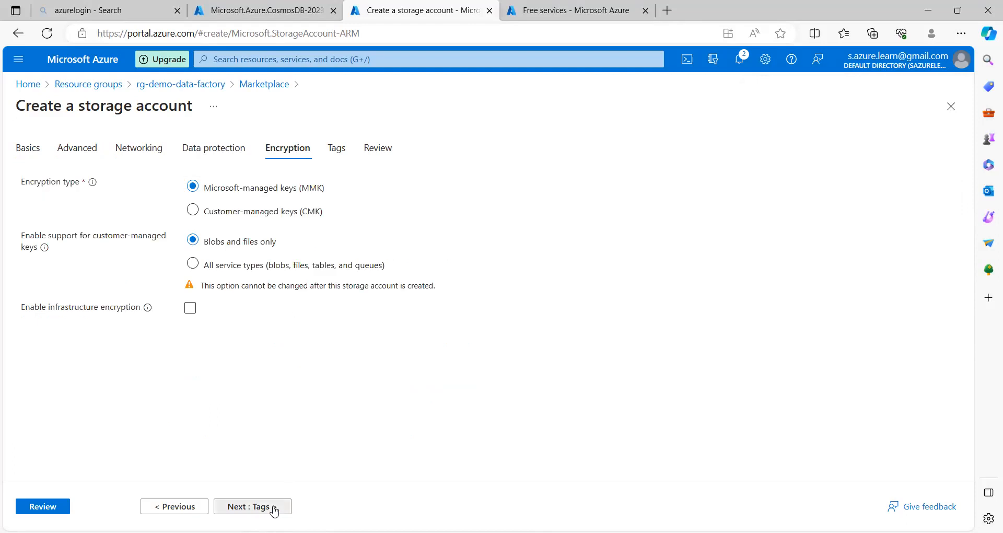
click(273, 510)
click(53, 509)
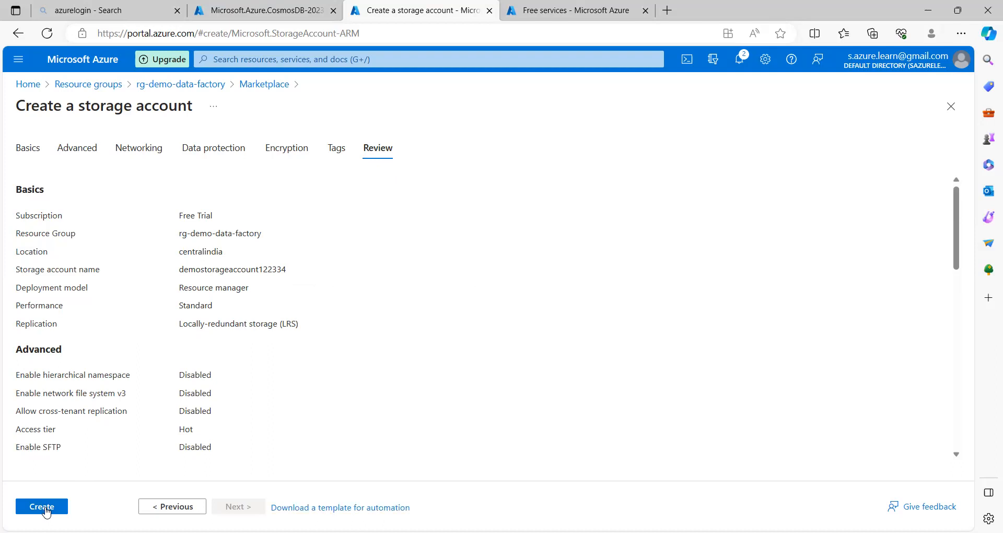
click(44, 508)
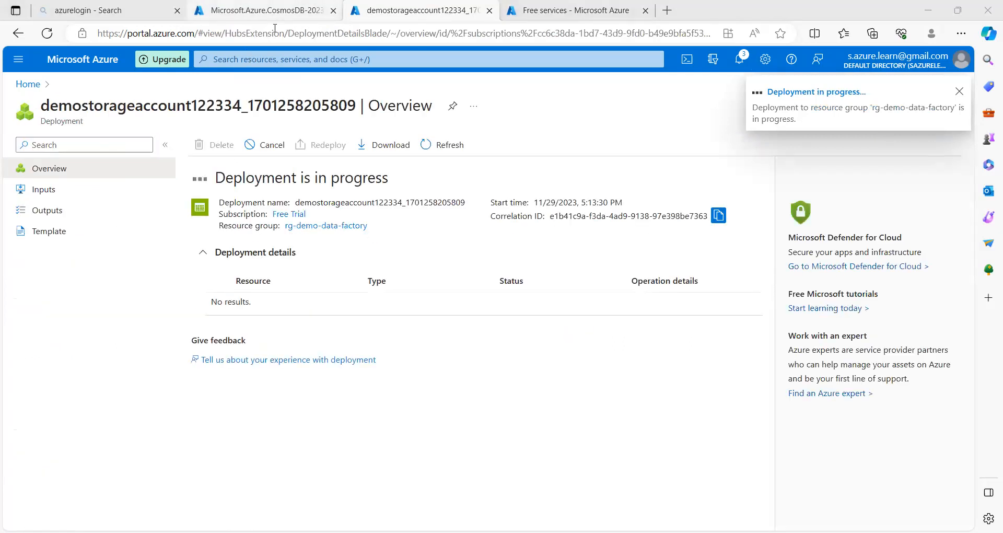
Step: Open the Data Explorer of the deployed demo-cosmo-db-122334 account and dismiss its welcome introduction
click(264, 11)
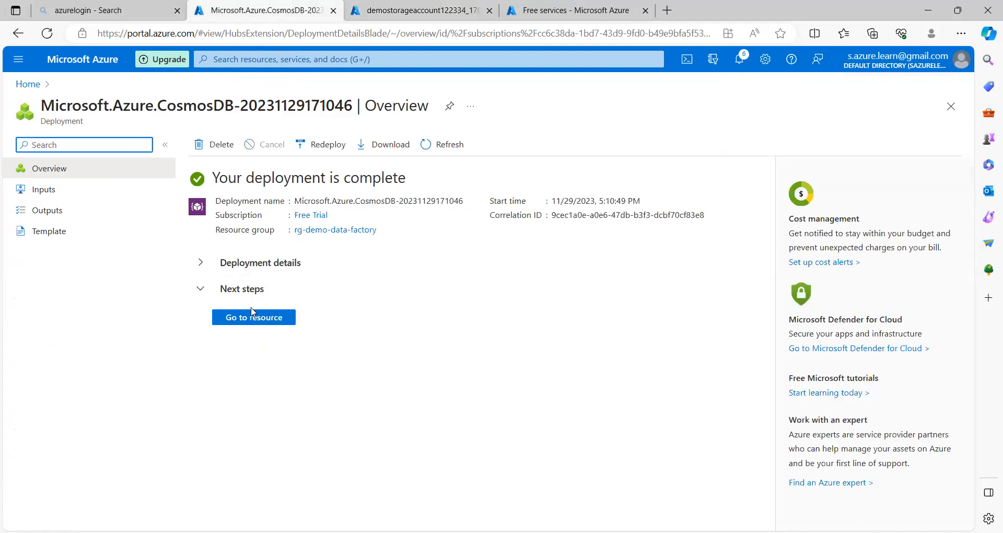
click(389, 19)
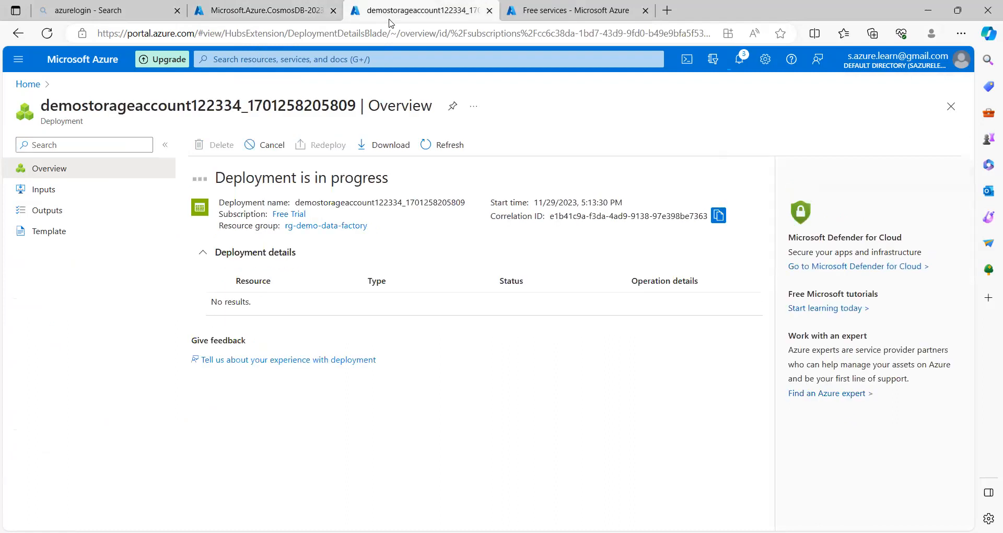
click(267, 12)
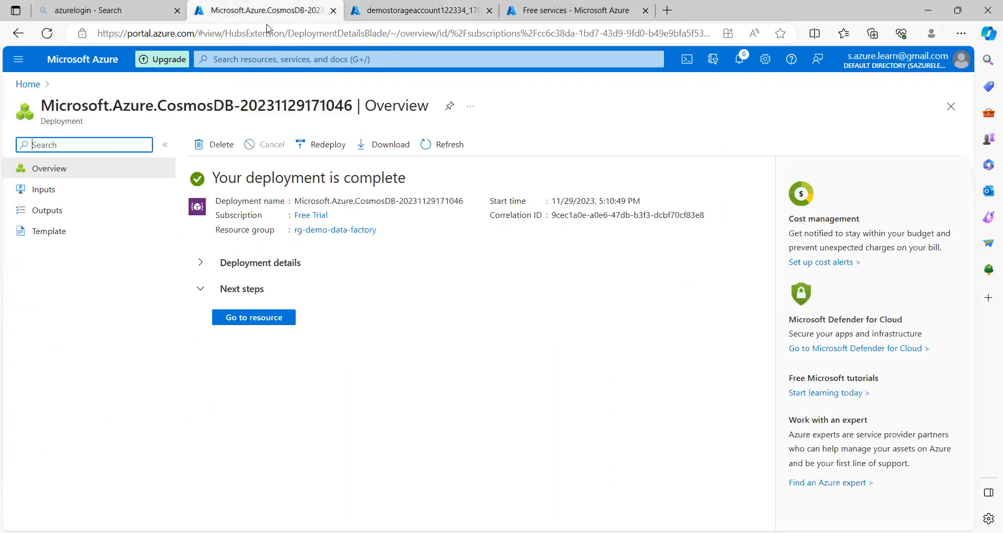
click(261, 319)
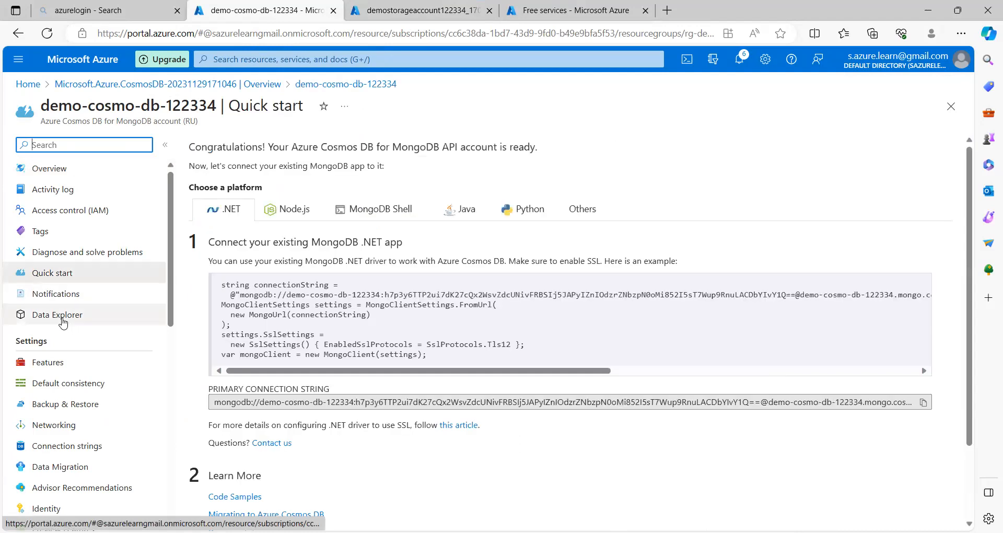
click(63, 322)
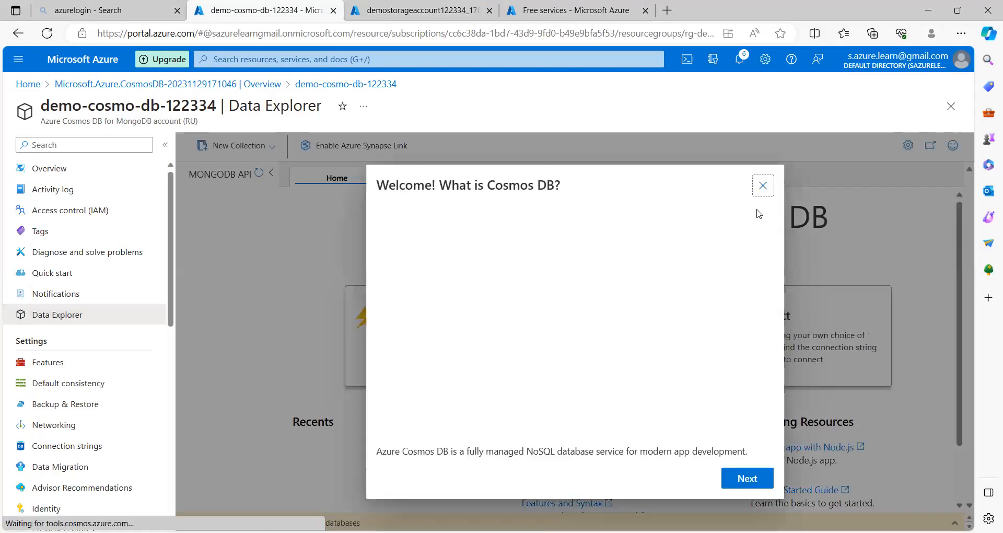
click(764, 190)
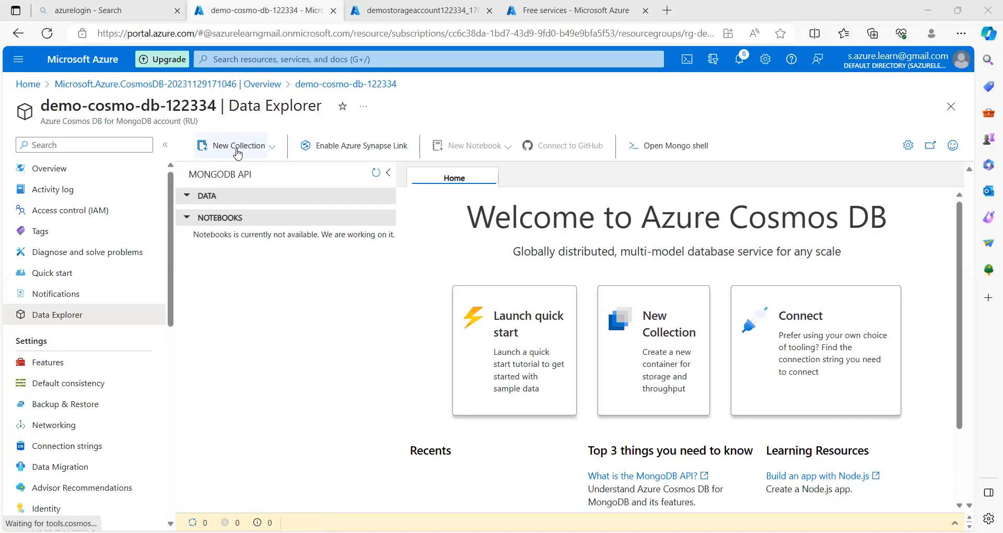
Step: Create an unsharded collection with the id employee in a new database named db
click(237, 148)
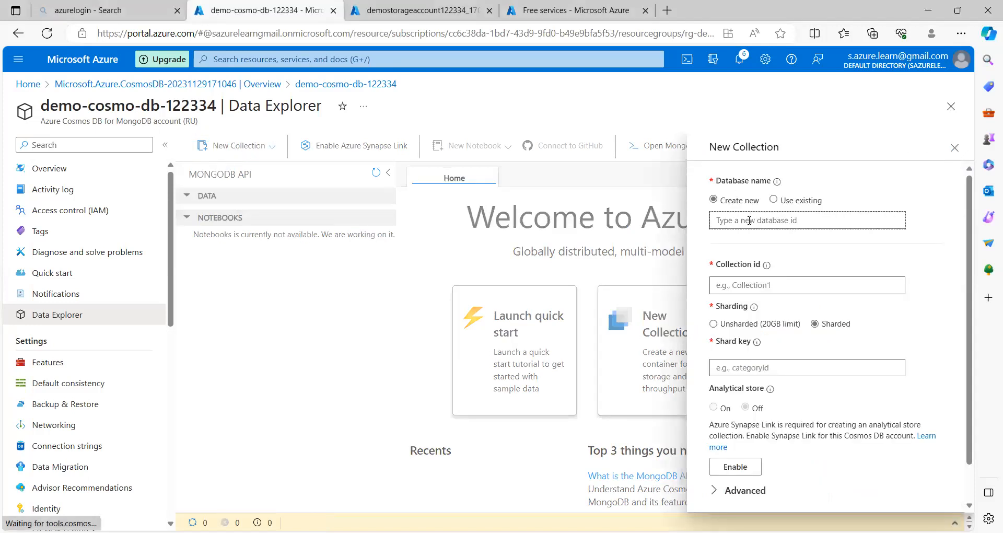
text(db)
click(759, 258)
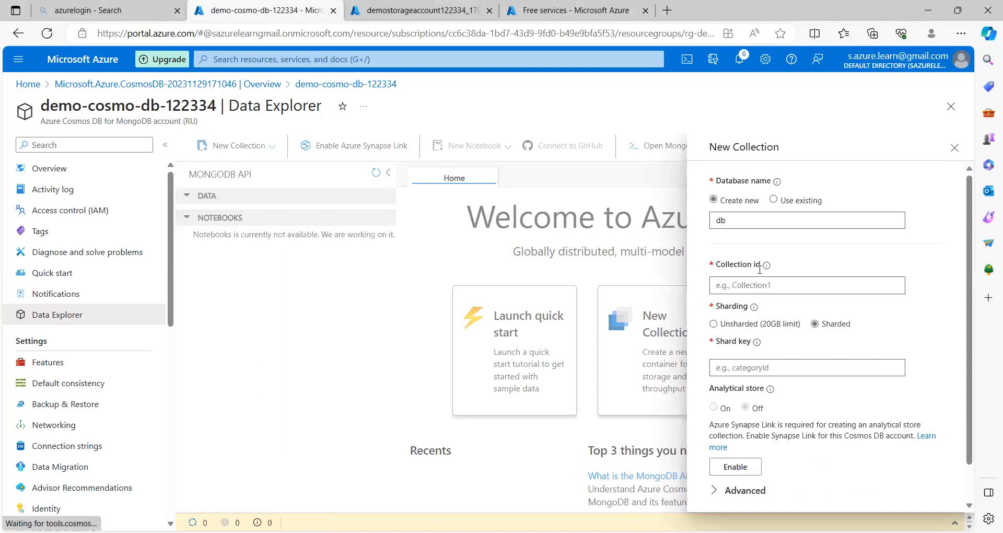
click(754, 282)
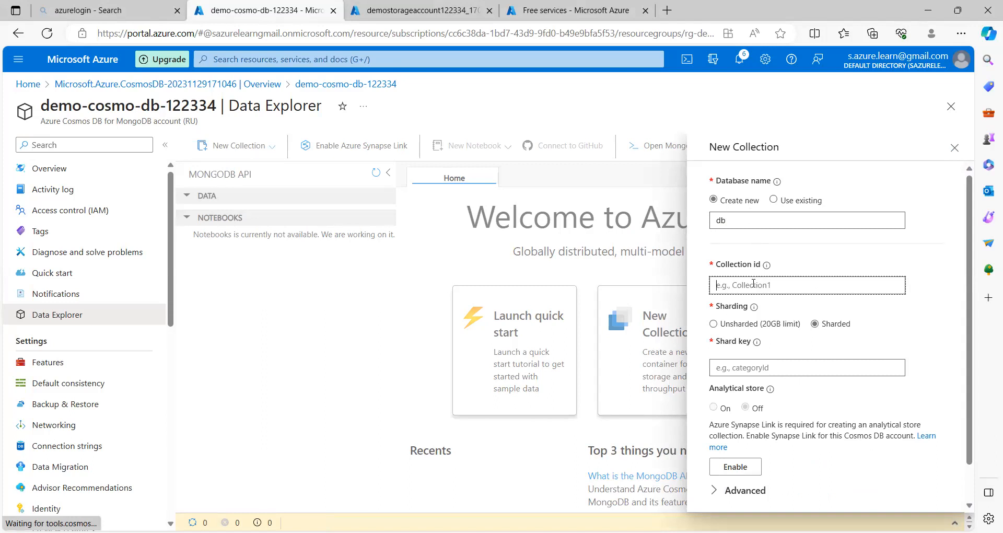
text(employee)
click(717, 325)
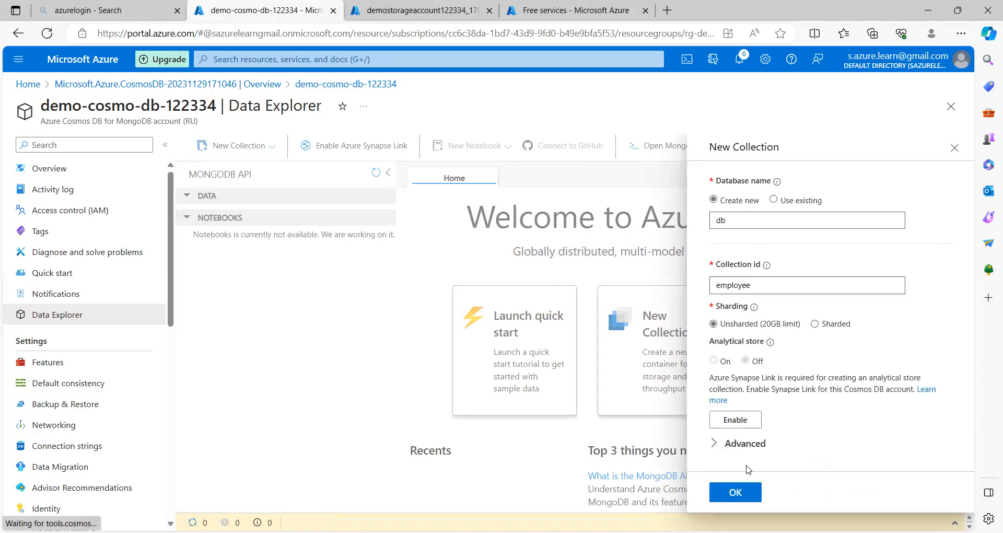
click(745, 493)
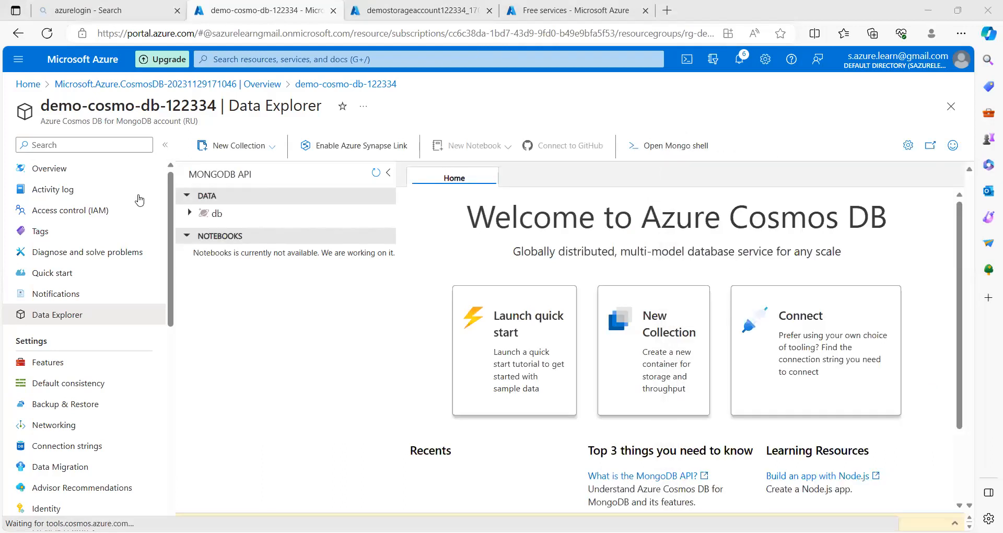
Step: Start a new document in the employee collection of the db database and set its id to 123
click(188, 215)
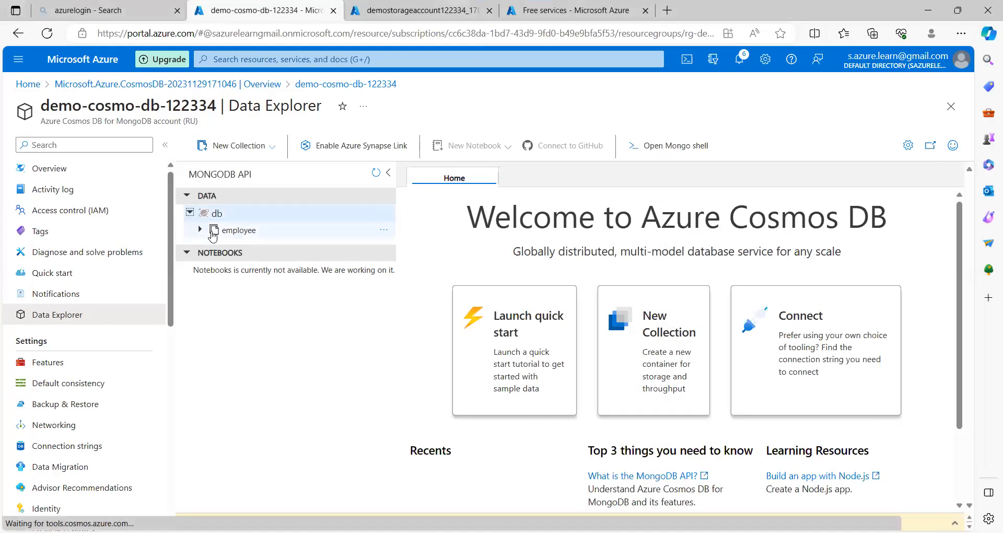
click(201, 231)
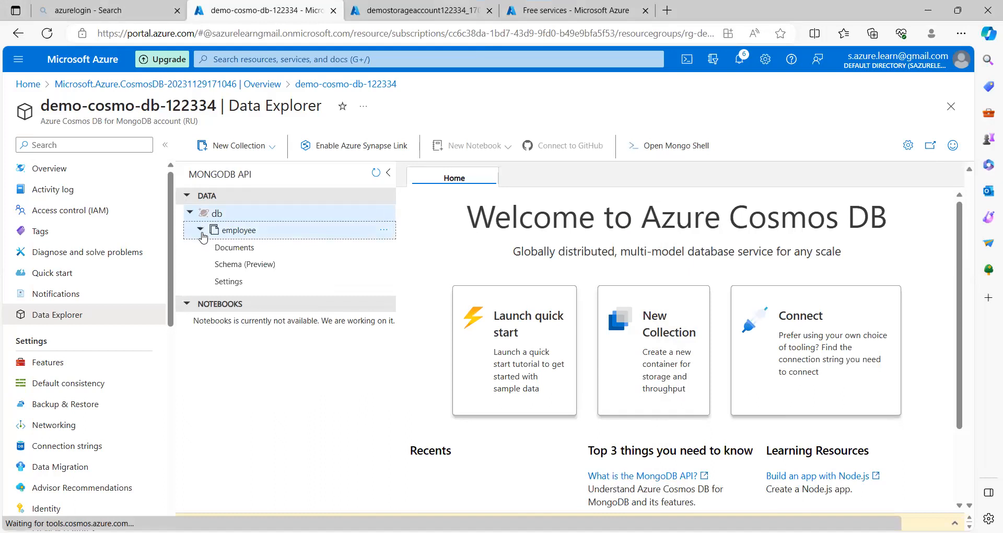
click(235, 252)
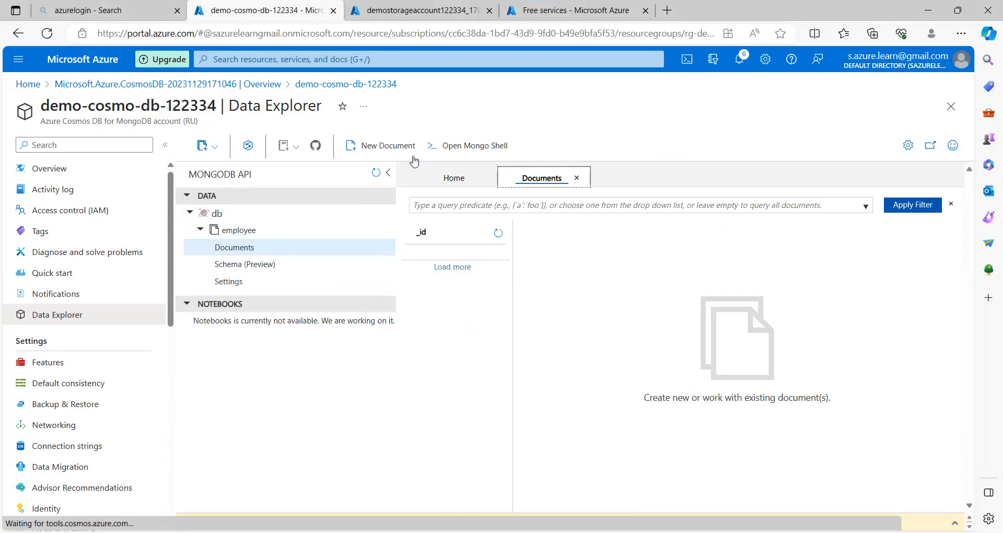
click(383, 150)
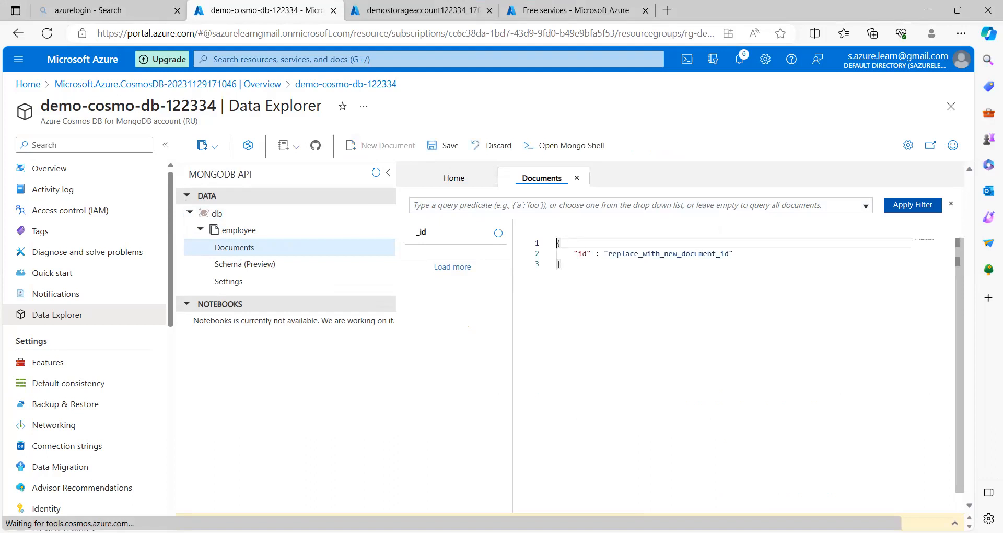
double_click(608, 256)
drag(608, 255, 730, 255)
text(123)
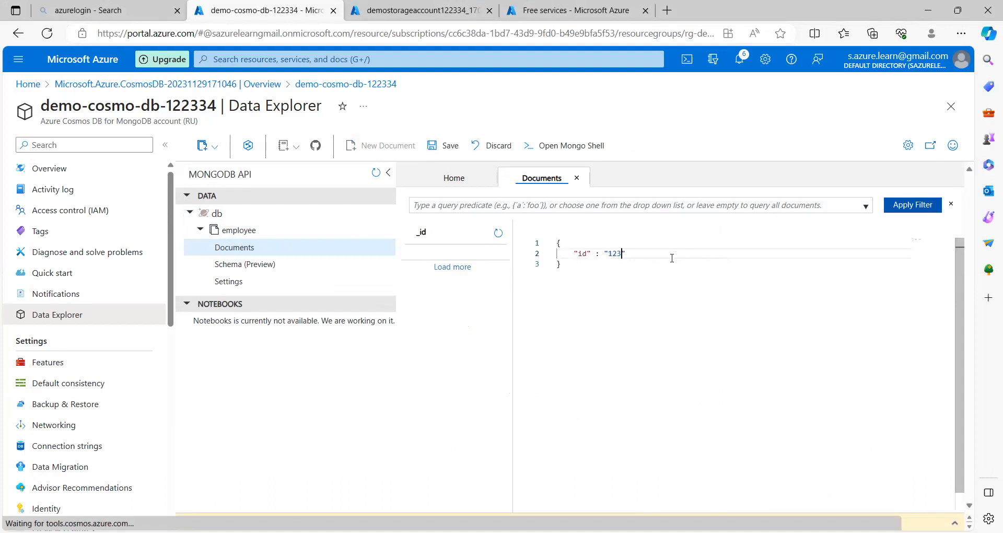
Step: Add a Name field with the employee's name and a Country field set to India, separate the fields with commas, and save the document
key(Return)
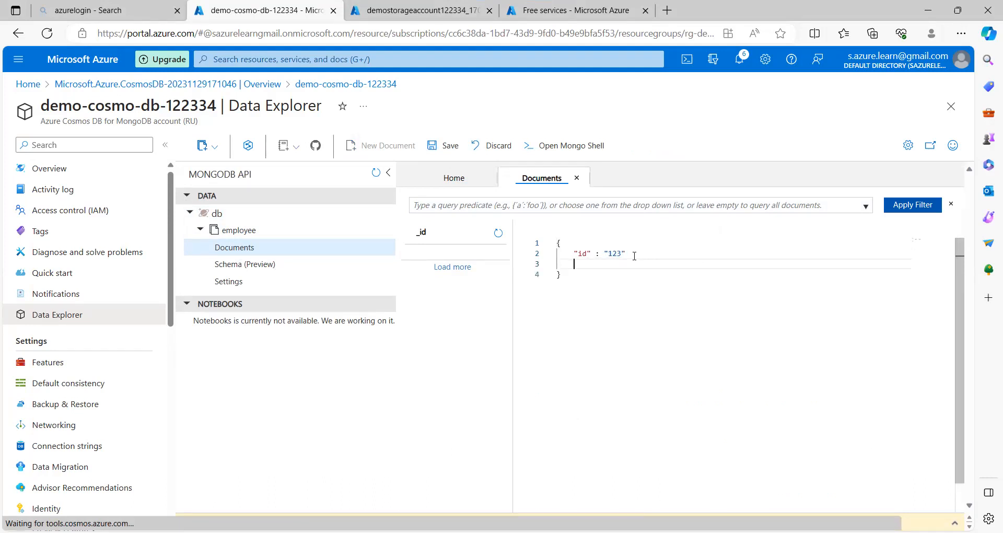
text("Name":"Shameer)
key(Return)
text(")
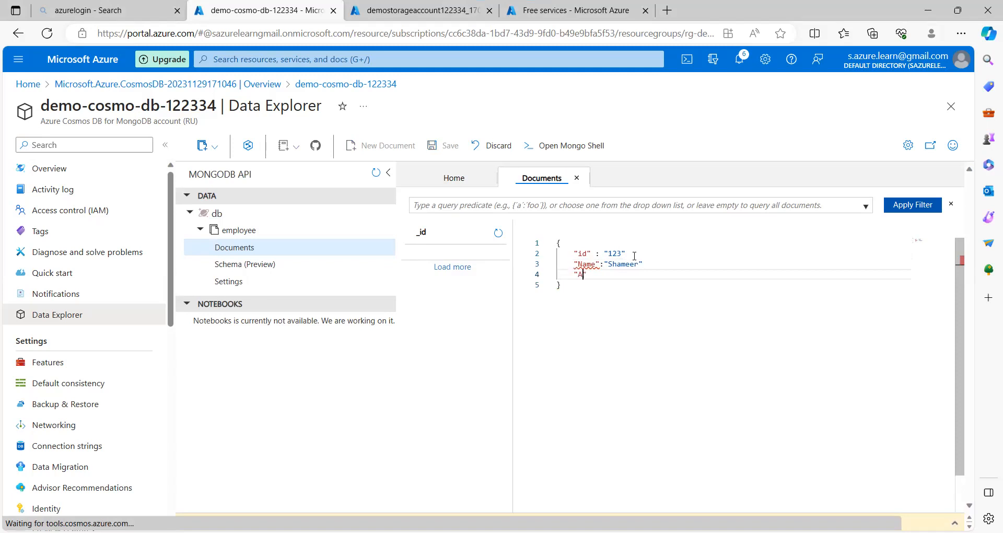
text(Country":"India)
click(532, 179)
click(648, 262)
click(635, 253)
text(,)
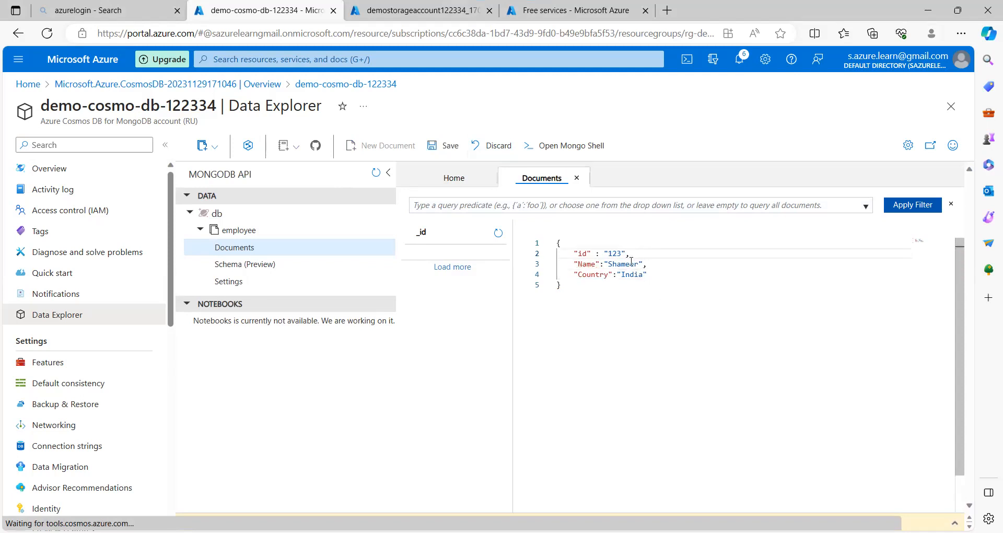
click(447, 148)
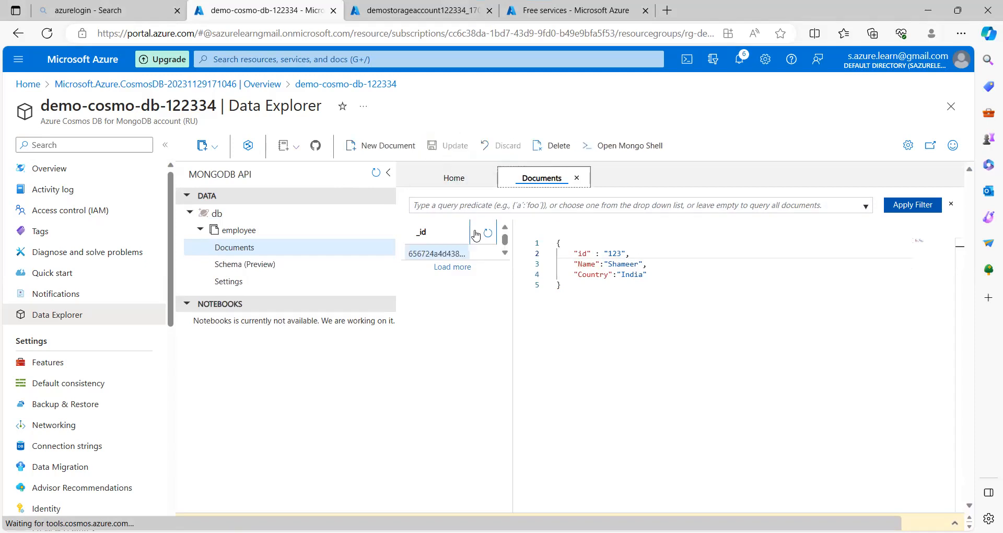
Step: Reopen the employee collection's documents and inspect the saved document's fields and its _id value
click(577, 178)
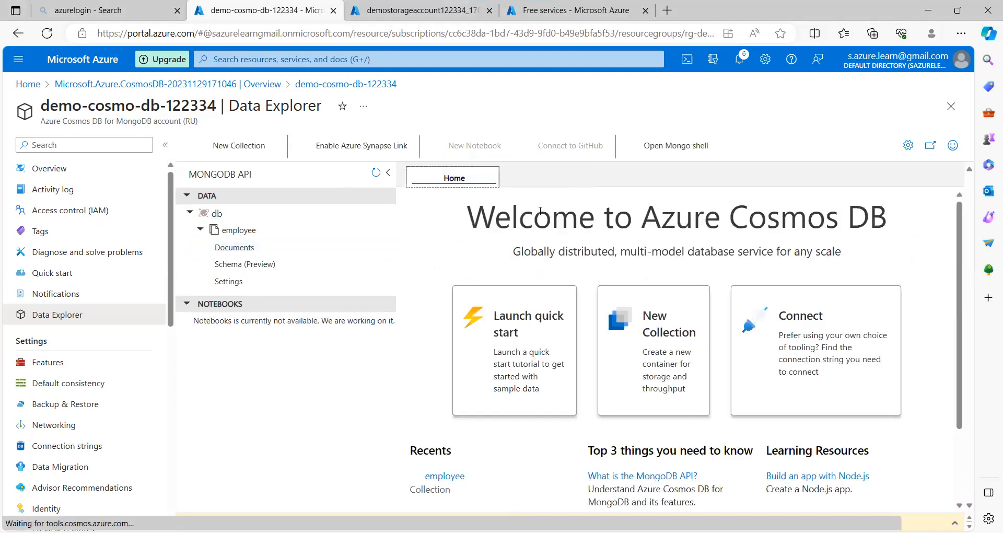
click(246, 249)
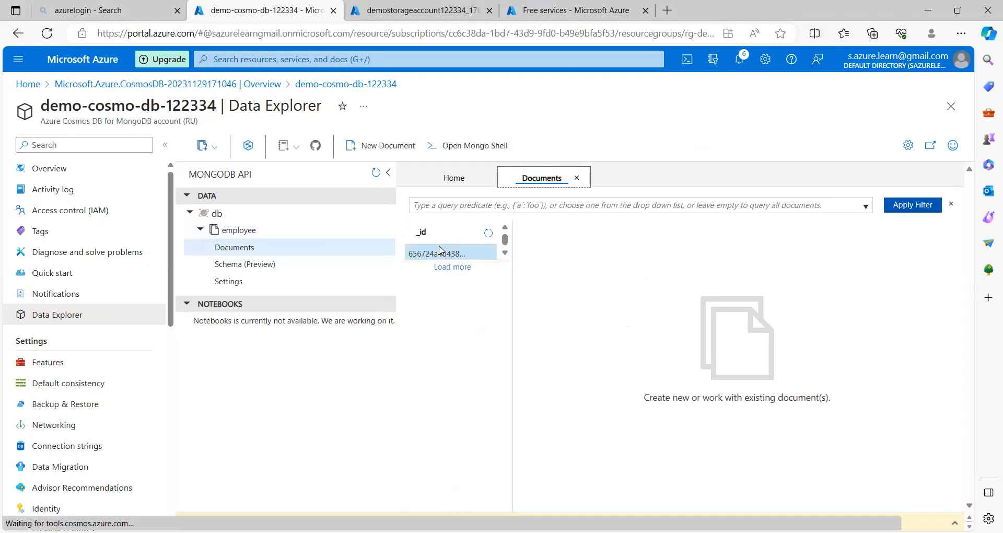
click(435, 255)
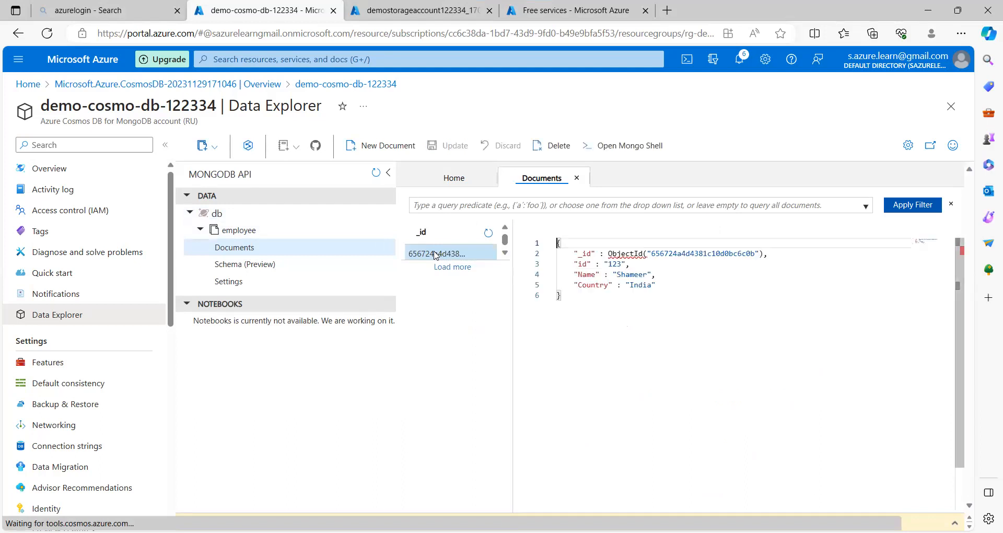
drag(575, 262, 648, 285)
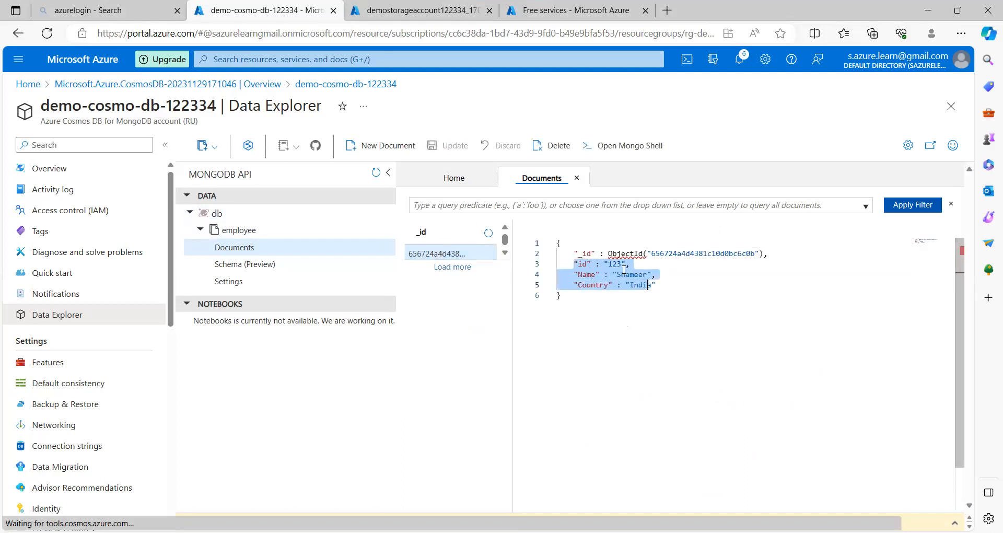
click(575, 253)
drag(575, 254, 769, 256)
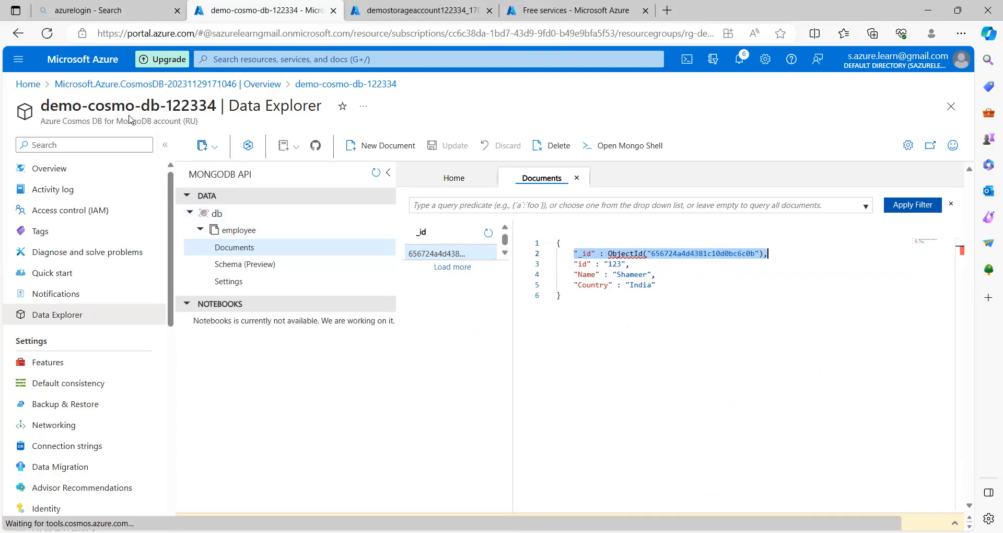
click(958, 10)
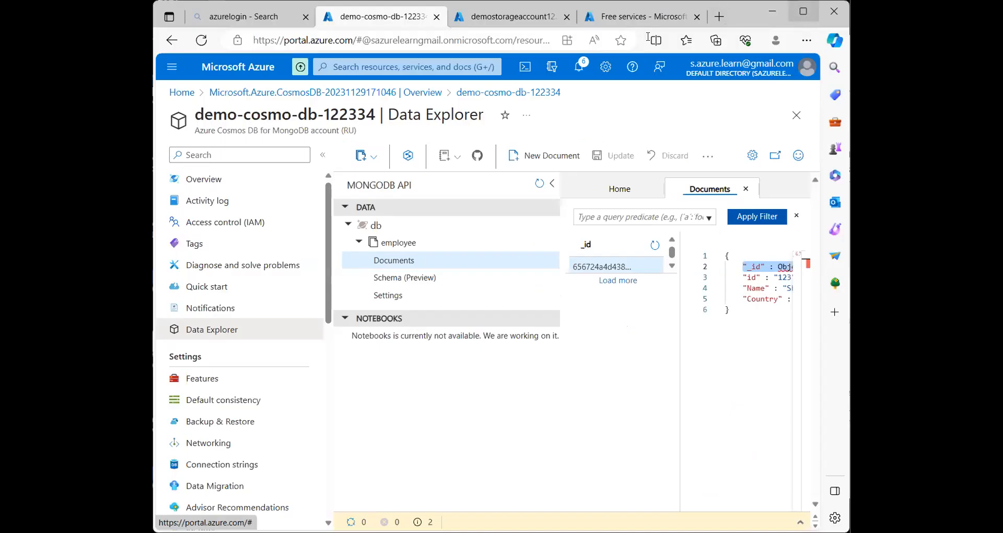
click(803, 10)
click(412, 10)
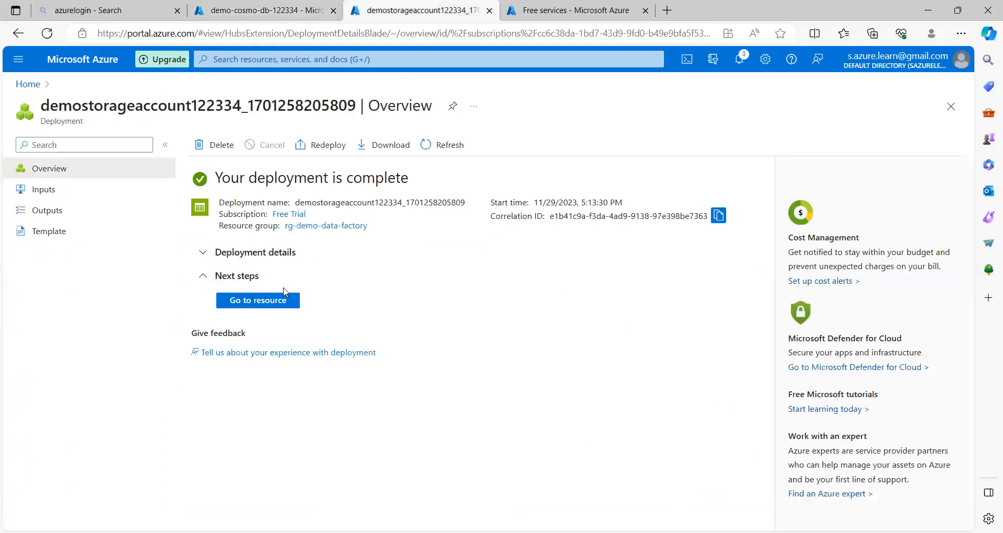
click(303, 16)
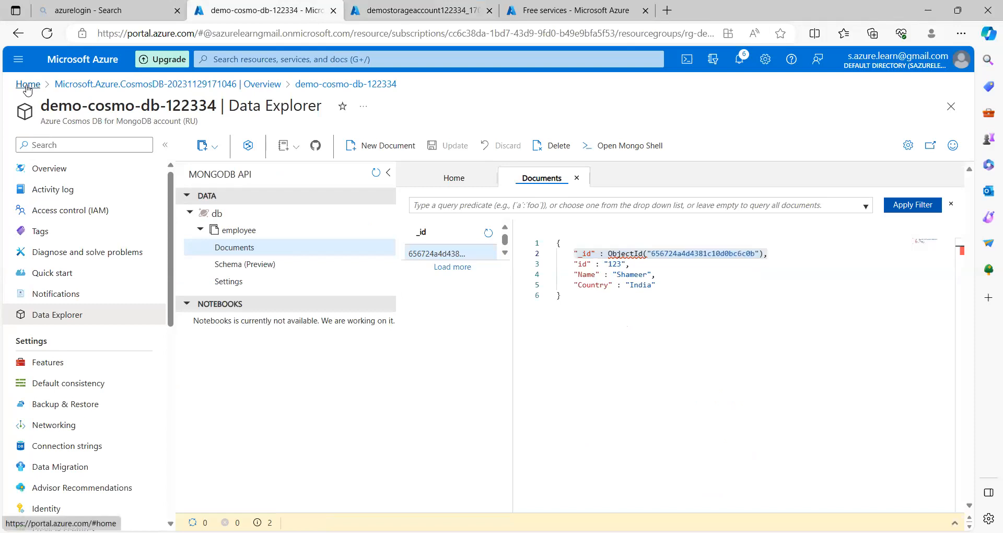
Step: Open etl-data-factory-122334 from the rg-demo-data-factory resource group and launch Azure Data Factory Studio
click(28, 88)
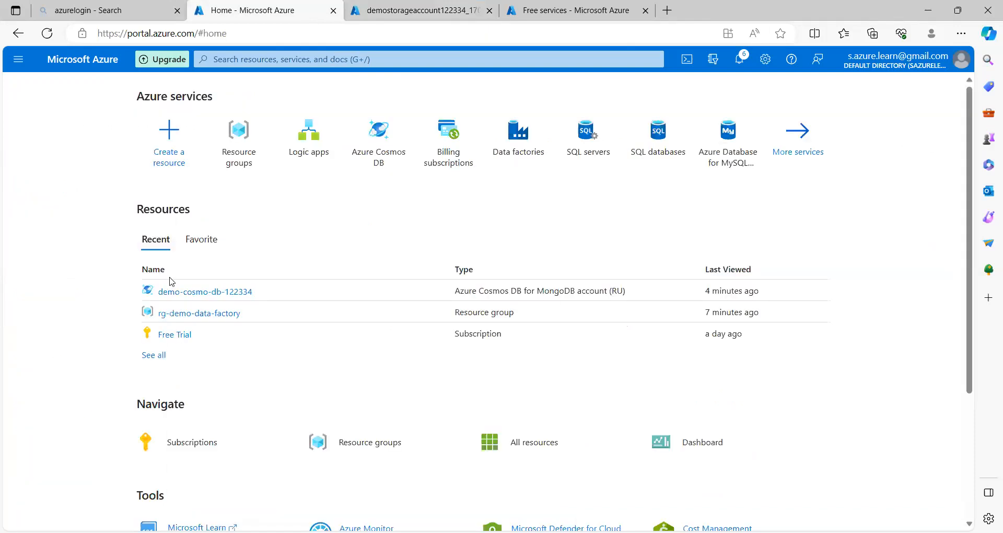
click(184, 315)
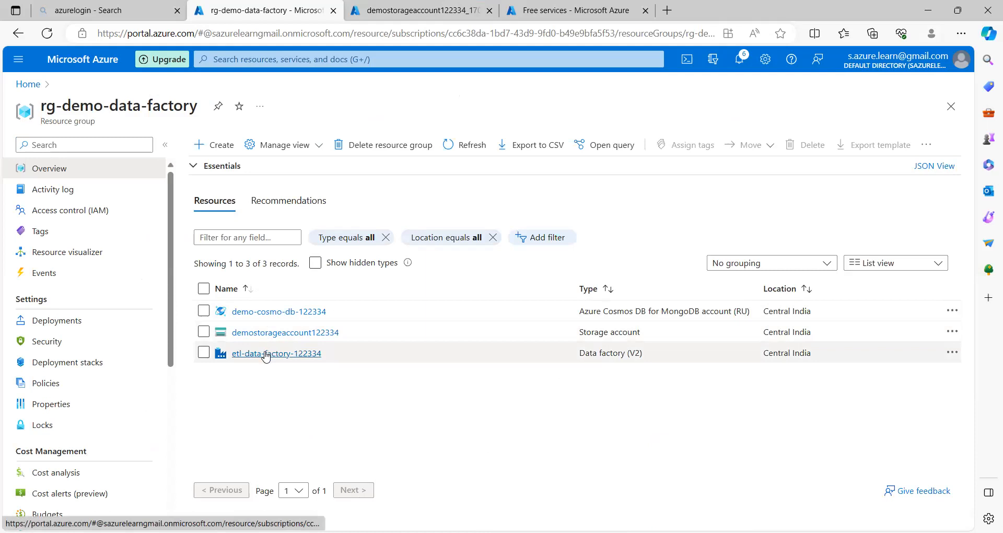
click(265, 355)
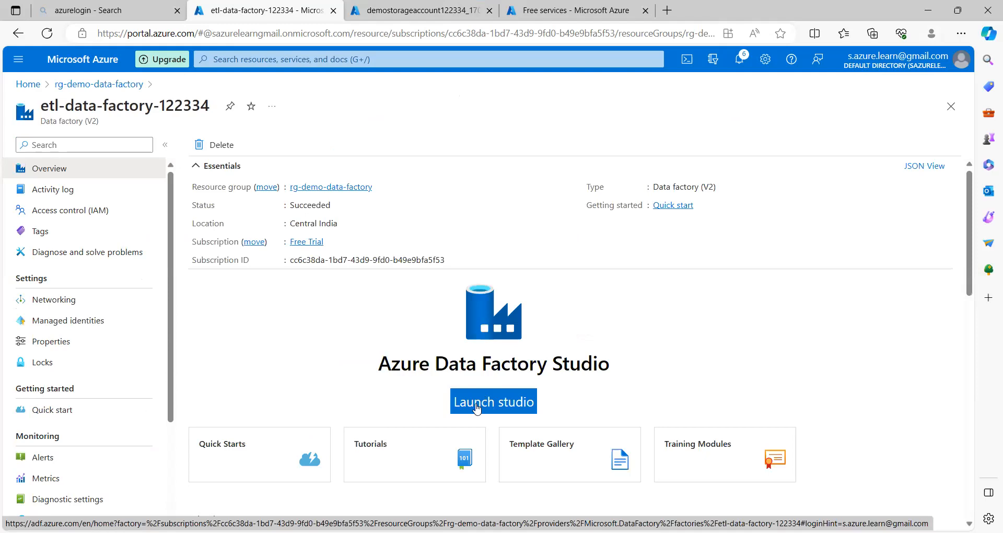
click(476, 409)
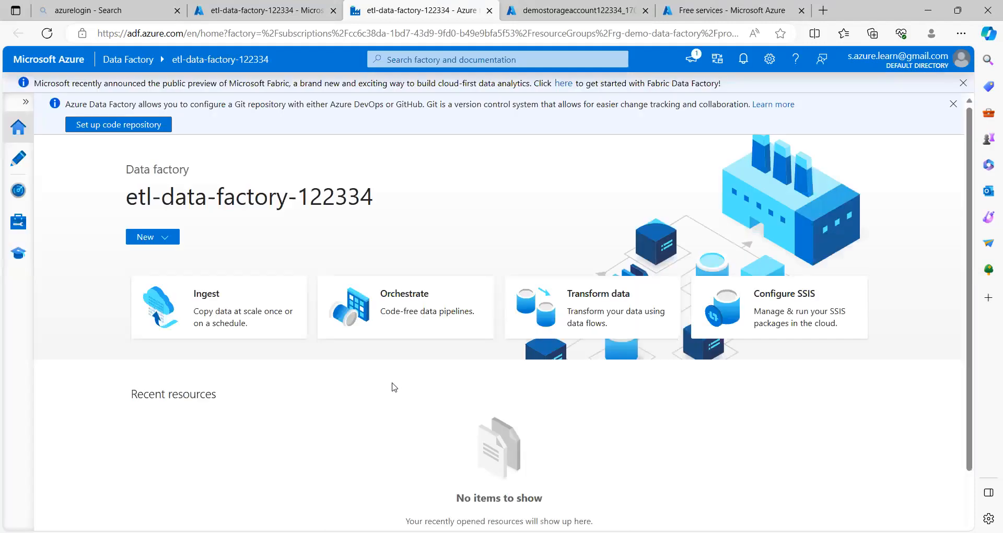
Step: Create a new pipeline, name it copy_data_fromCosmo-toBlob, and hide its properties
click(19, 159)
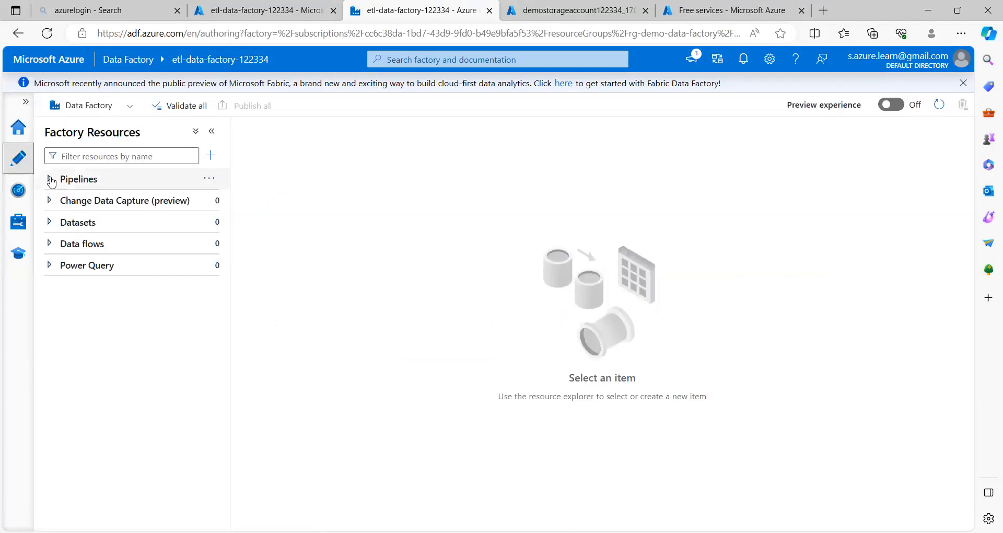
click(210, 181)
click(255, 202)
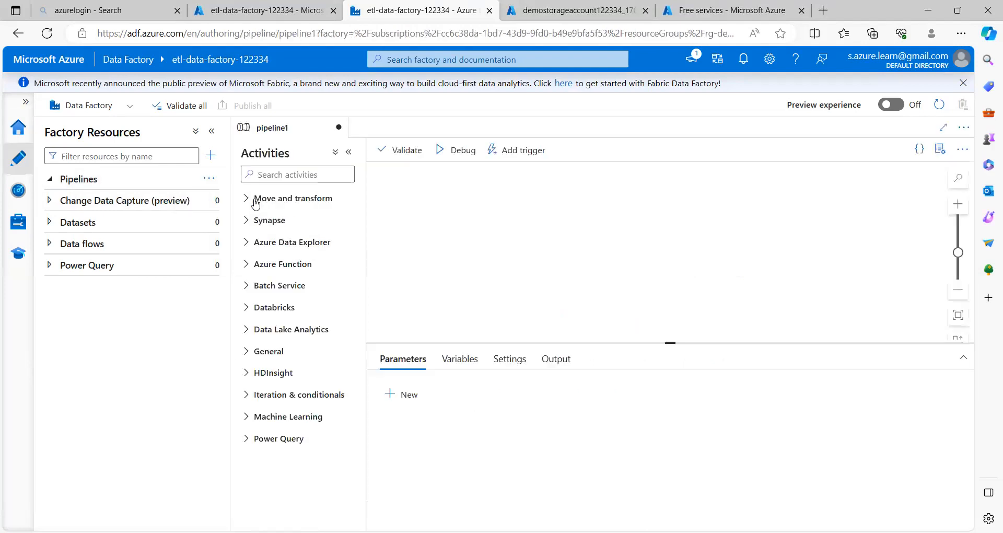
drag(840, 247, 737, 252)
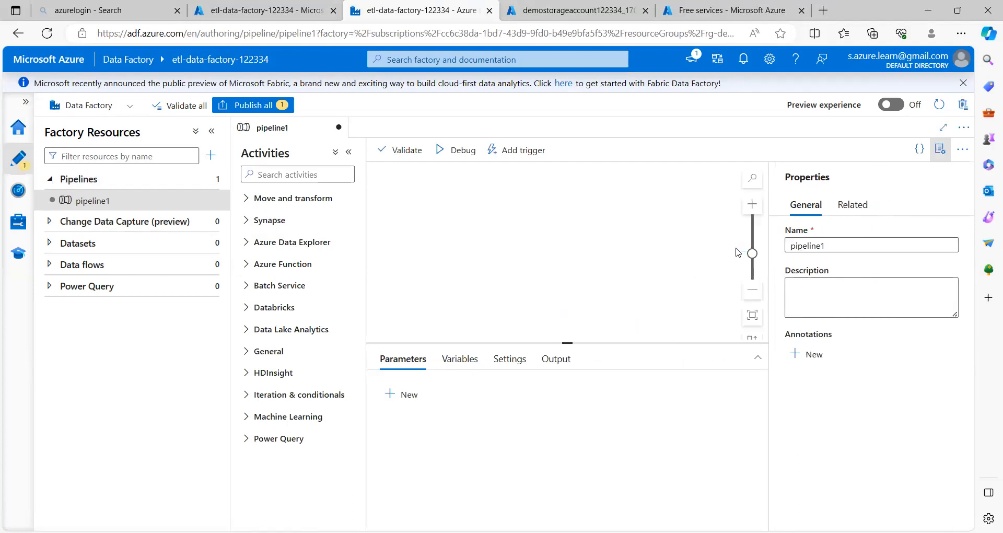
text(copy_data)
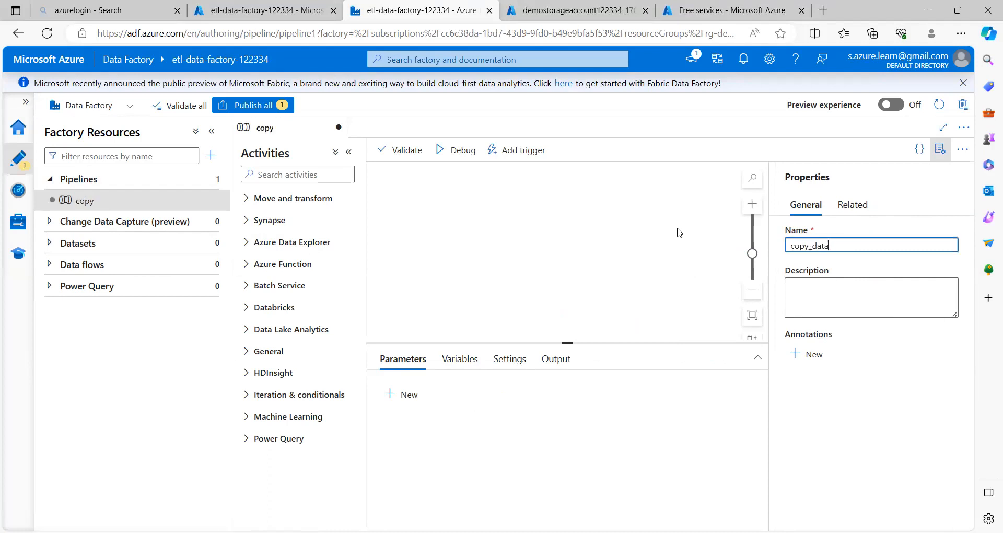
text(_fromCosmo-to)
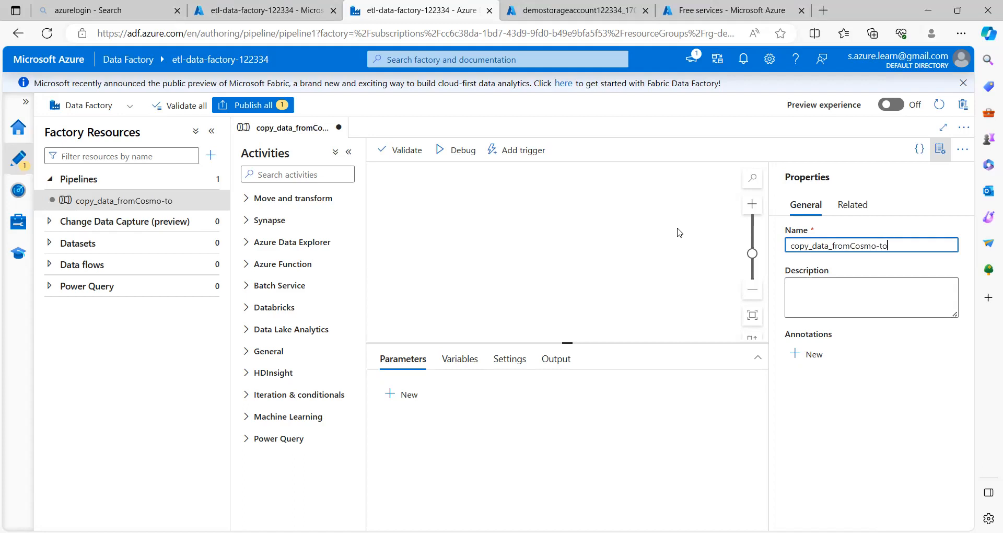
text(Blob)
click(940, 151)
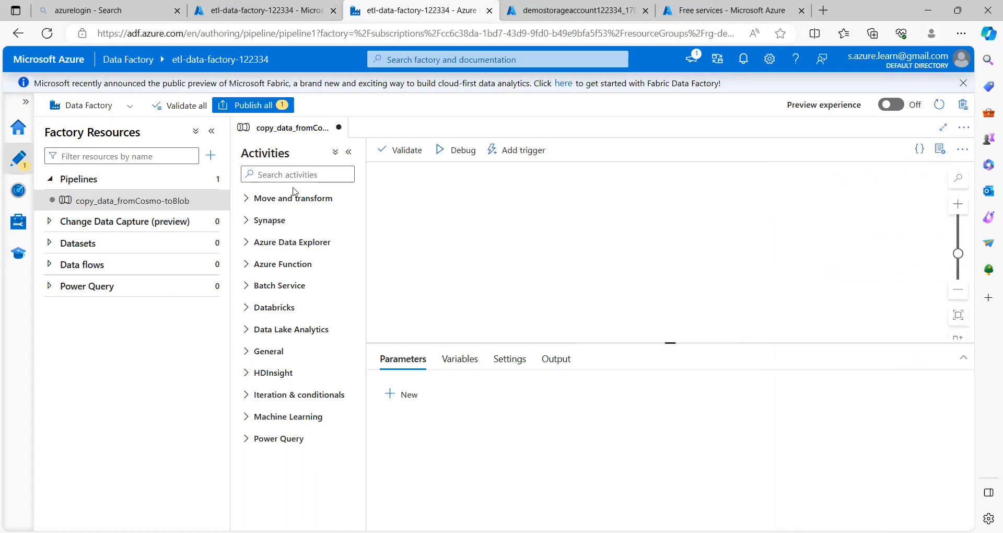
Step: Add a Copy data activity to the copy_data_fromCosmo-toBlob pipeline canvas
click(249, 203)
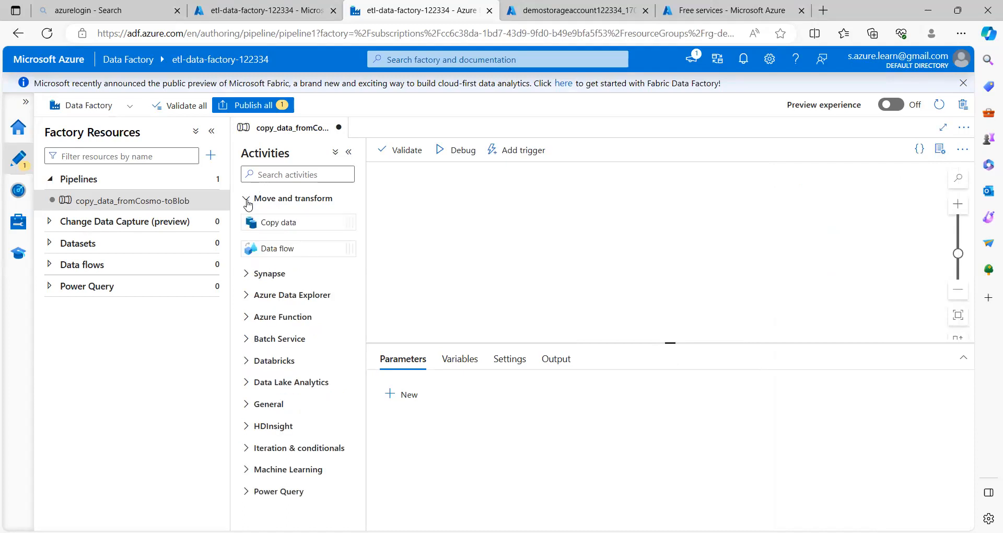
drag(277, 225, 559, 230)
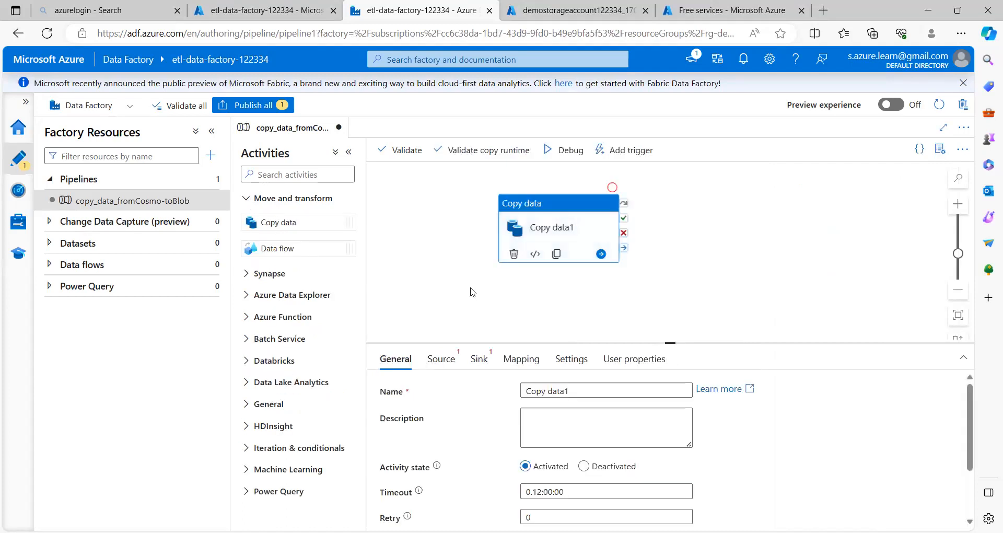
Step: Start a new linked service in the factory's management area using the Azure Cosmos DB for MongoDB data store
click(17, 224)
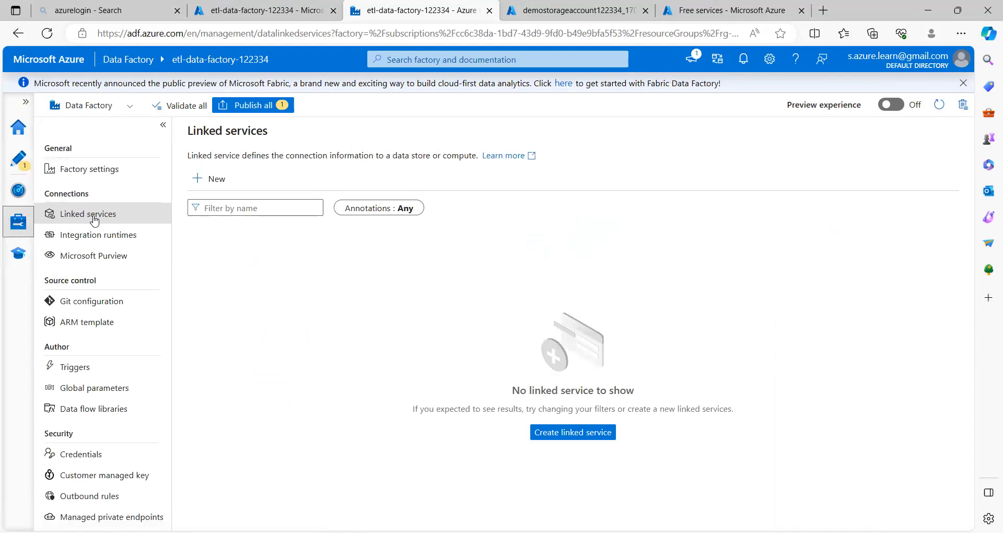
click(215, 180)
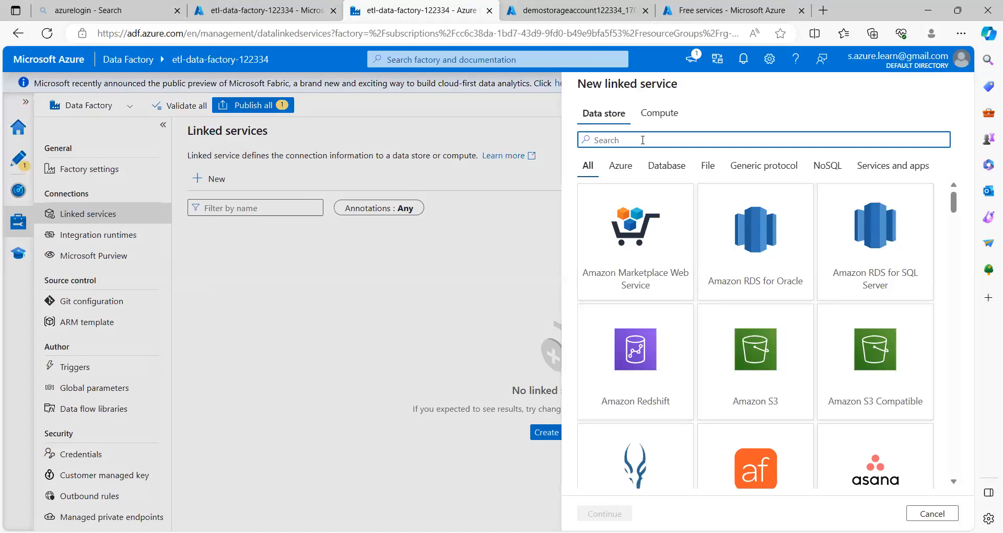
text(cosmo)
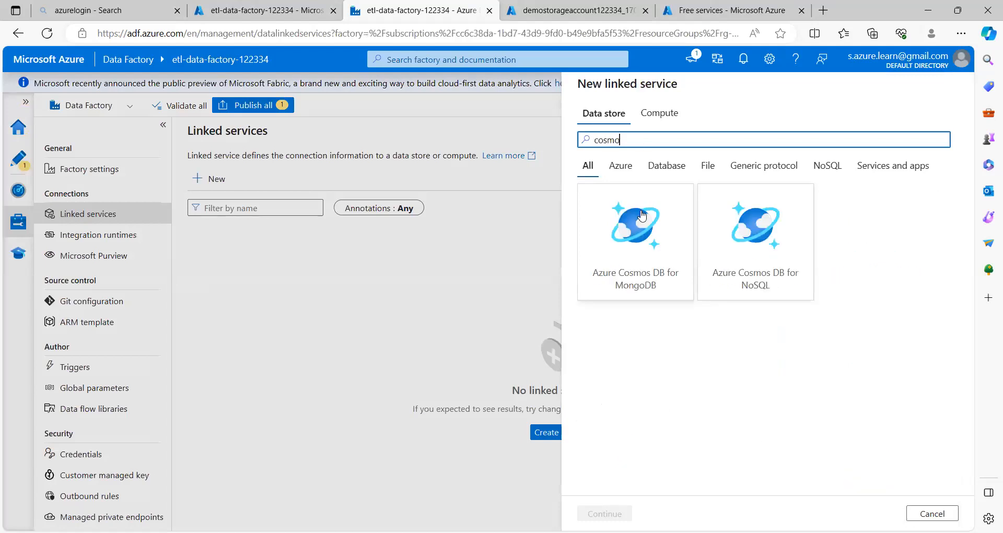
click(633, 245)
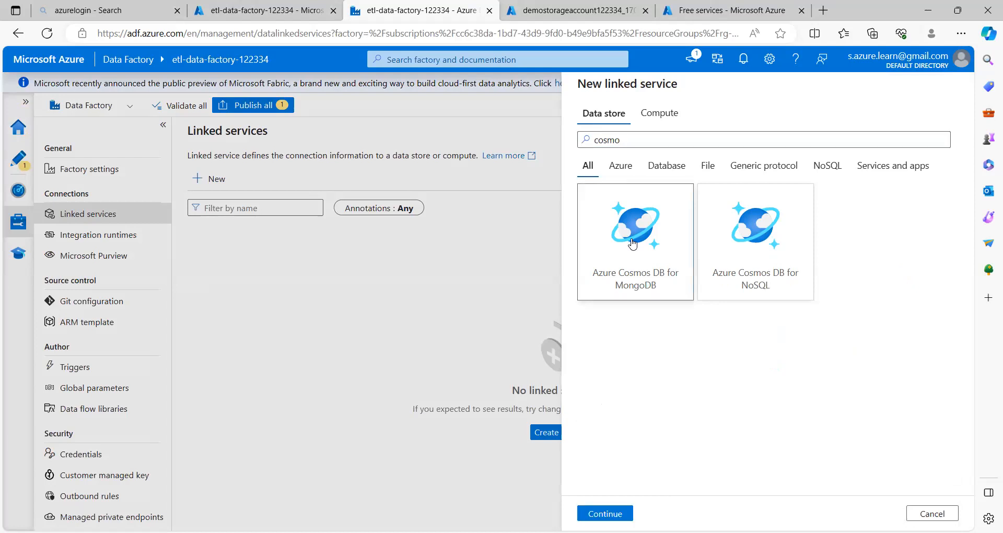
click(605, 513)
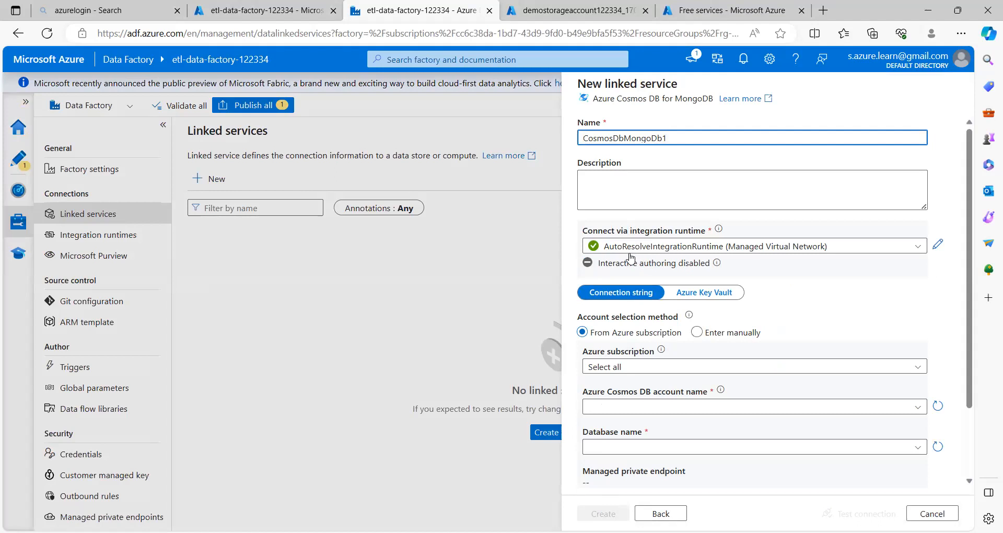
Step: Configure the Cosmos DB linked service with the Free Trial subscription, account demo-cosmo-db-122334 and database db
click(611, 369)
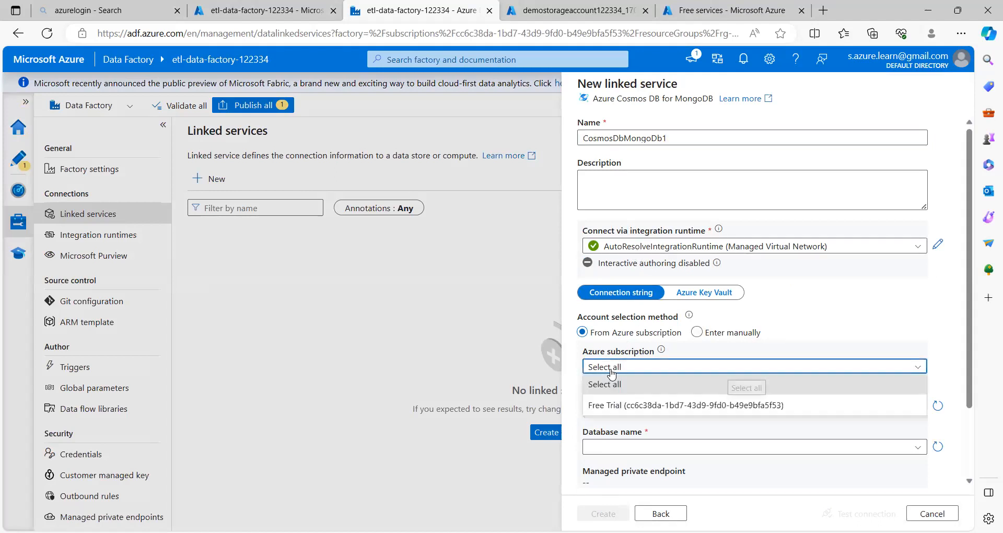
click(617, 405)
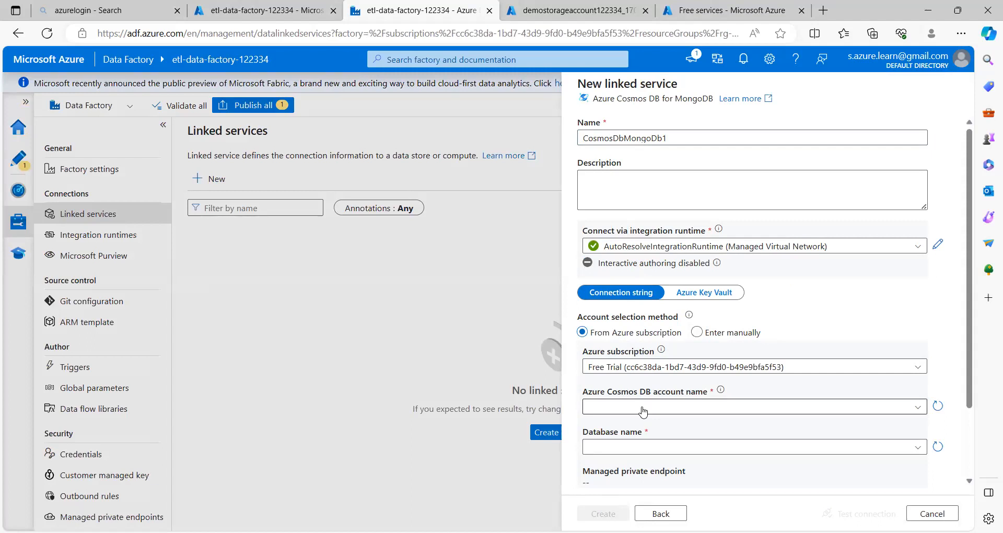
click(643, 410)
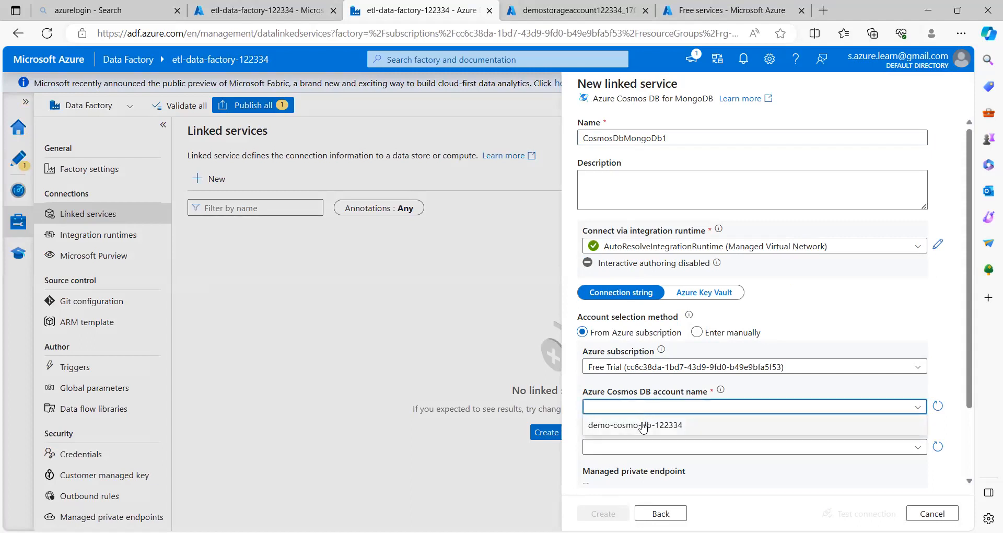
click(644, 426)
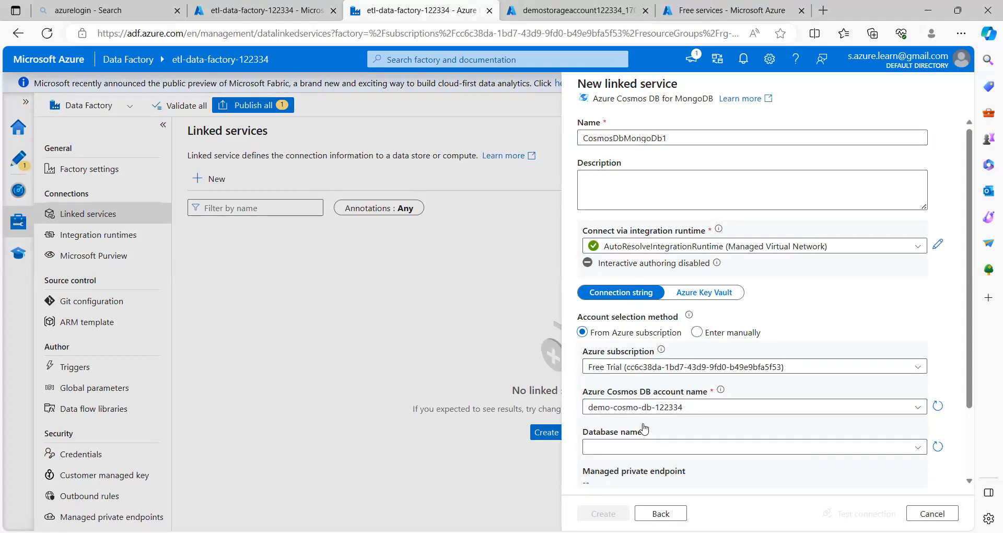
click(635, 447)
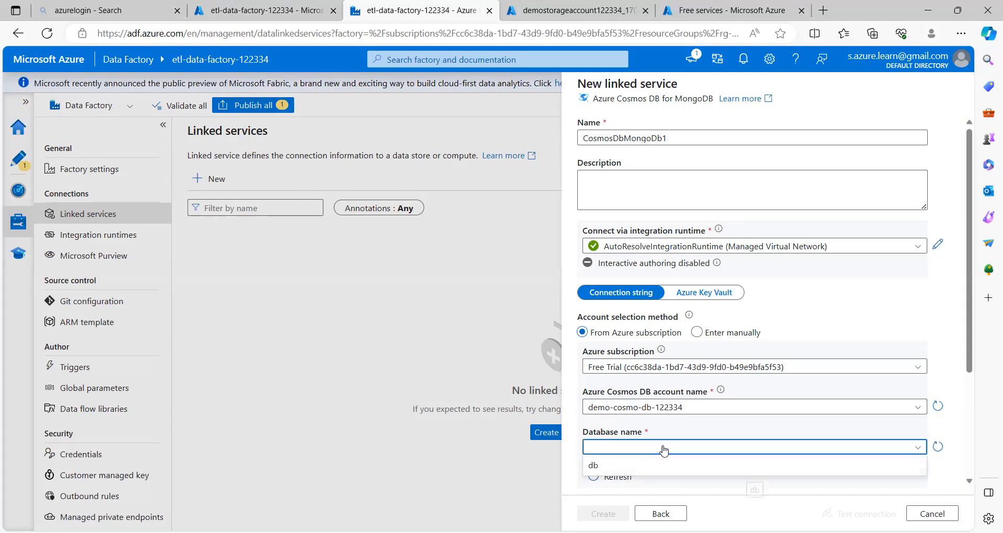
click(948, 431)
scroll(950, 428, down, 3)
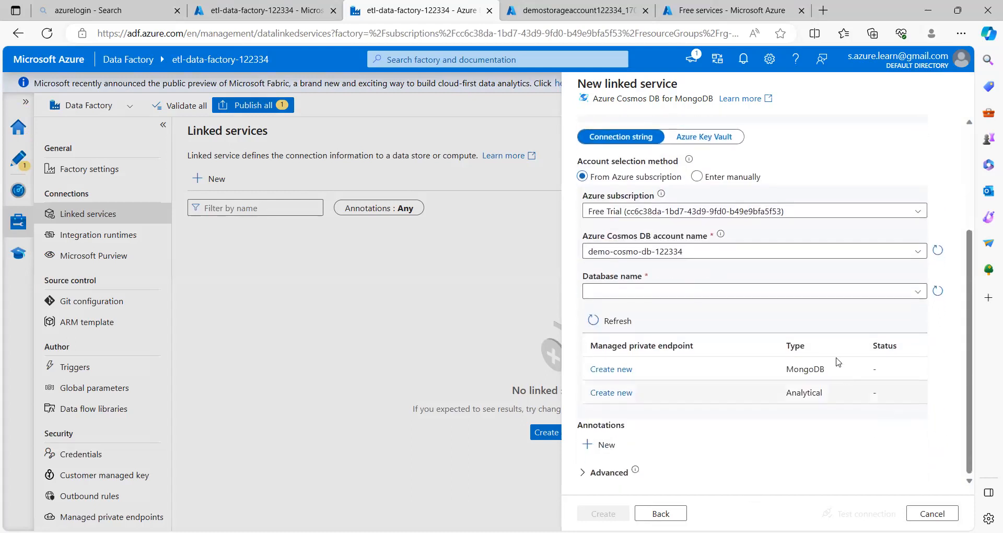
click(831, 291)
click(626, 313)
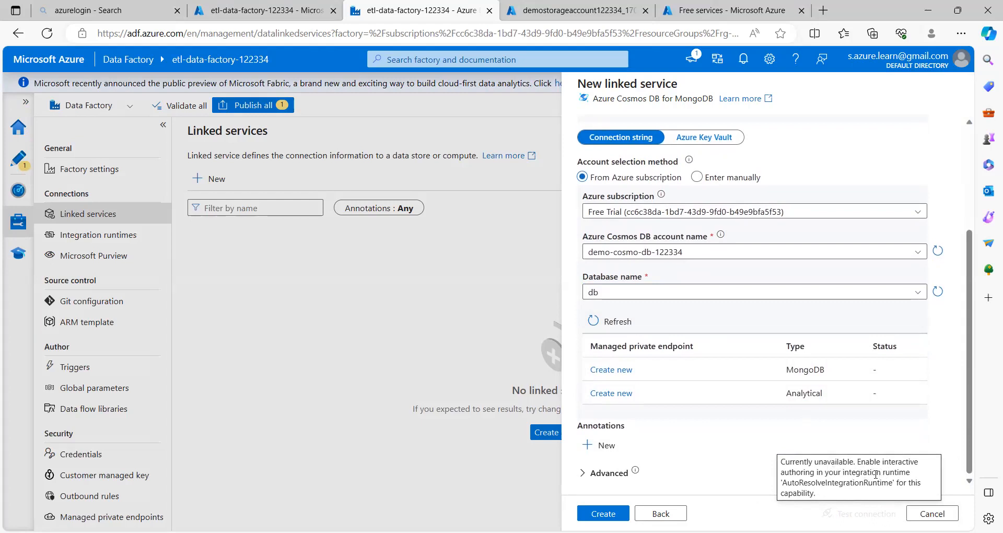
Step: Enable interactive authoring in the virtual network settings of AutoResolveIntegrationRuntime and apply the change
scroll(778, 438, up, 3)
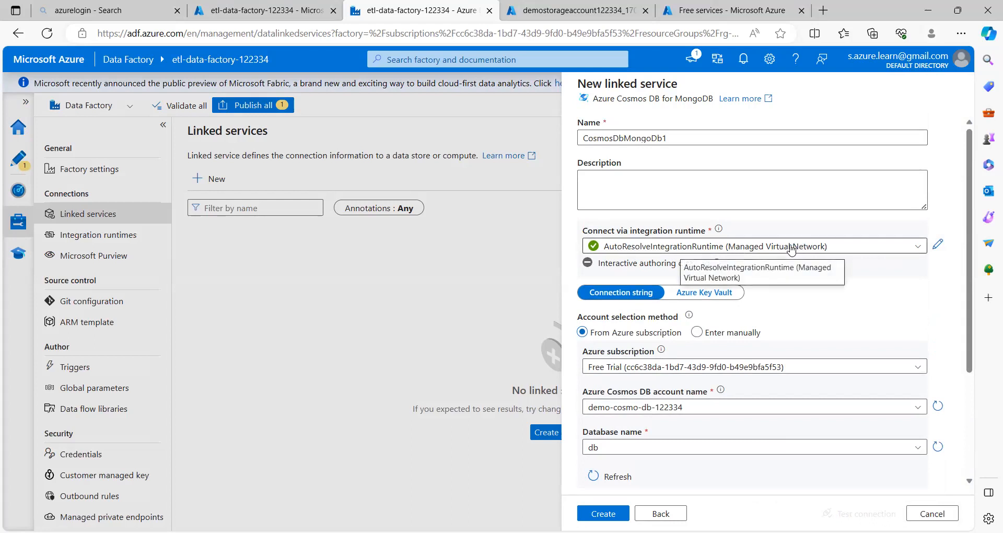
click(938, 245)
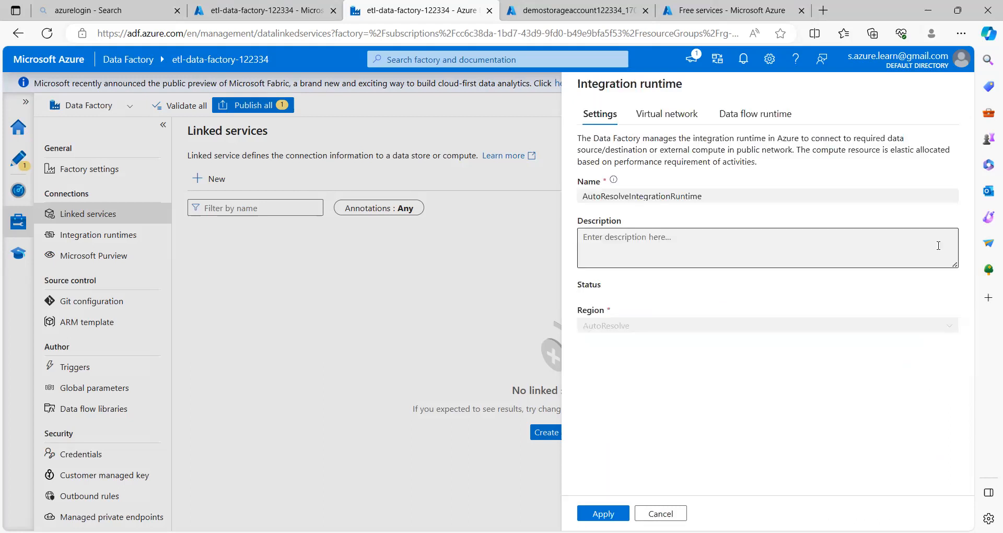
click(666, 122)
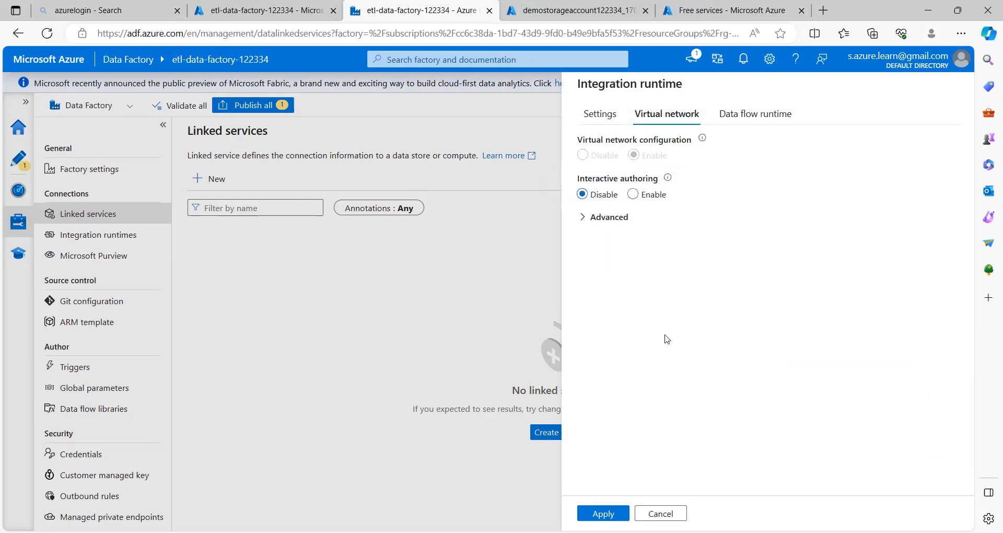
click(634, 195)
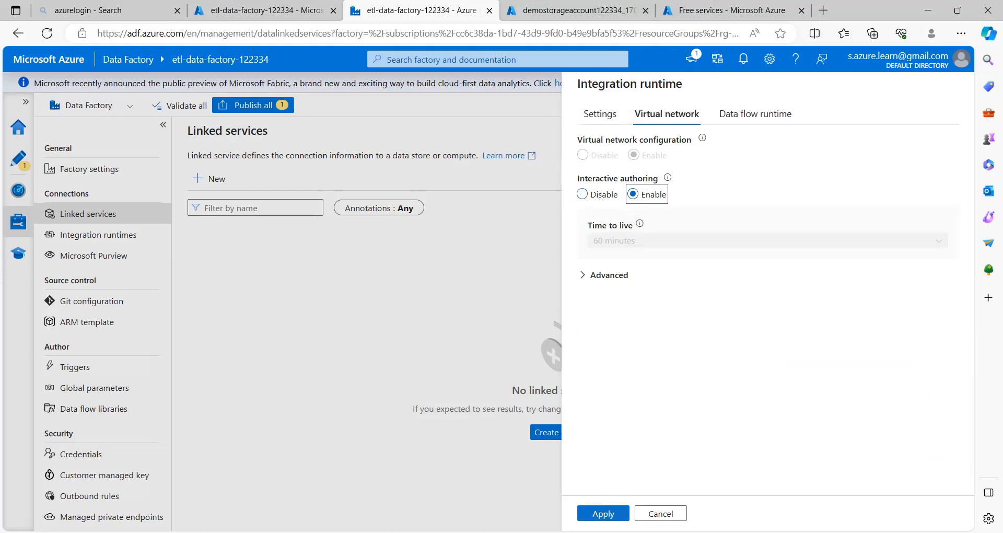
click(603, 513)
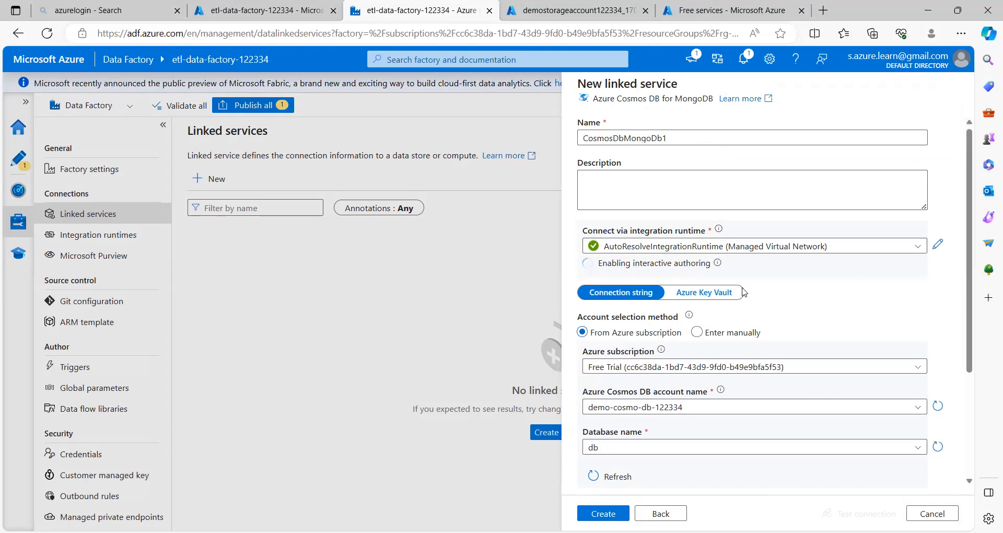
Step: Test the Cosmos DB for MongoDB connection once interactive authoring is enabled, and create the linked service with its default name
scroll(833, 448, down, 3)
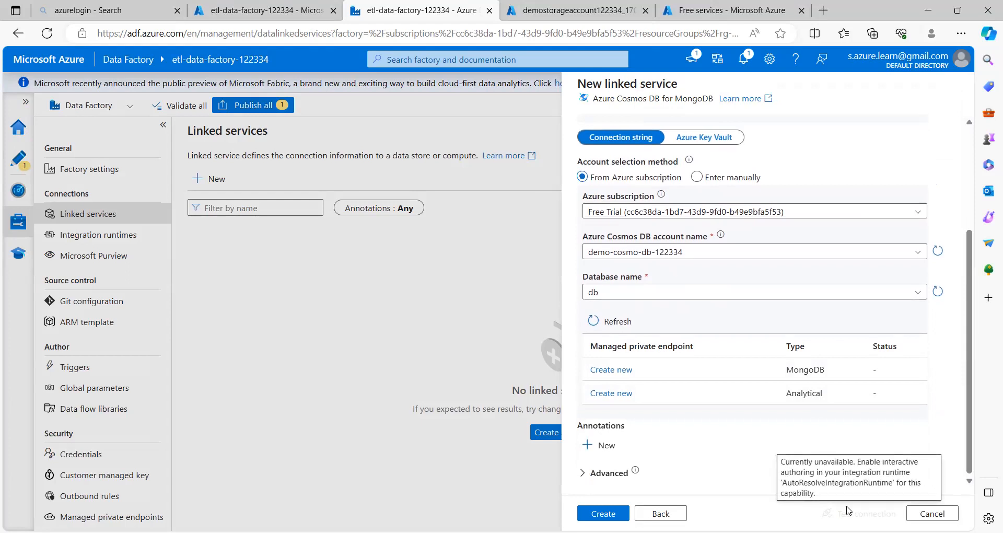
scroll(673, 313, up, 3)
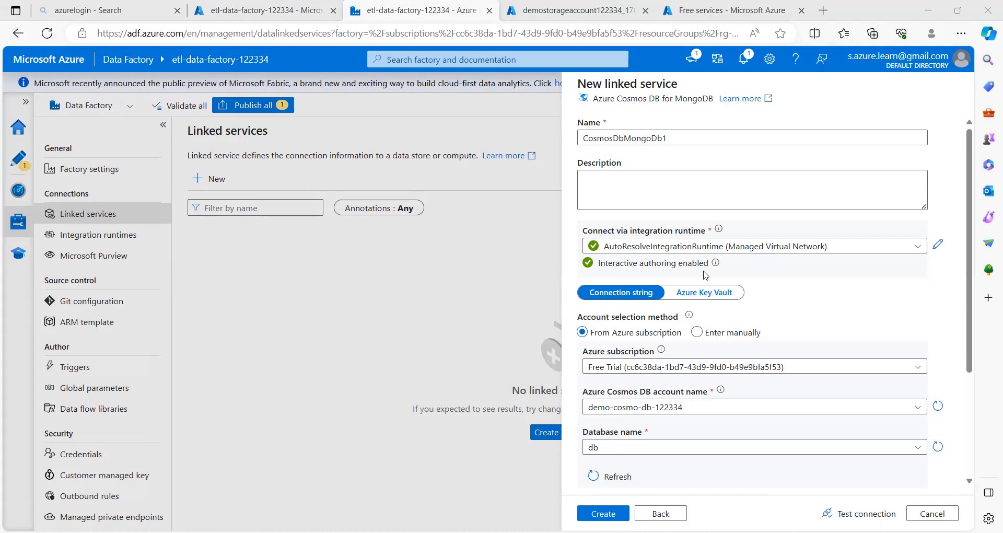
scroll(750, 308, down, 3)
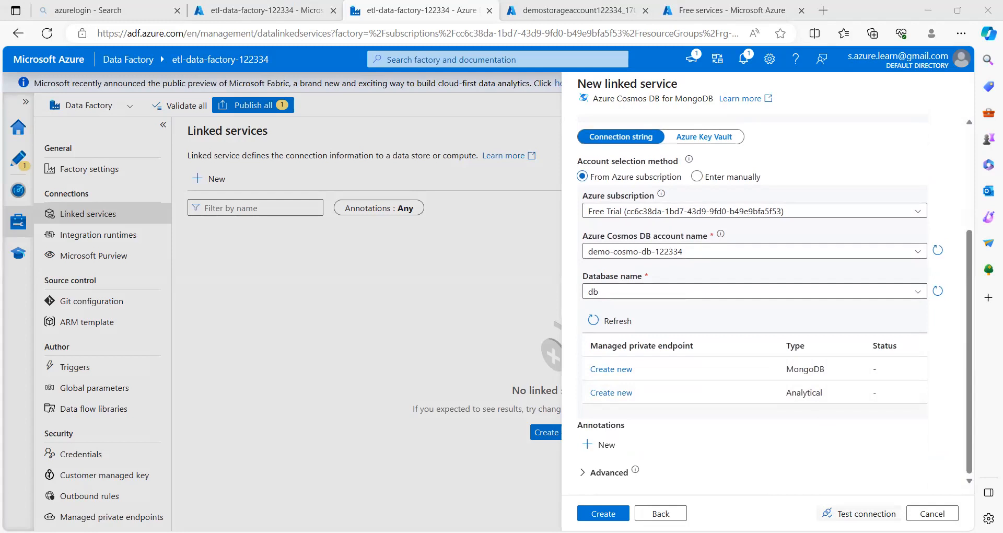
click(862, 513)
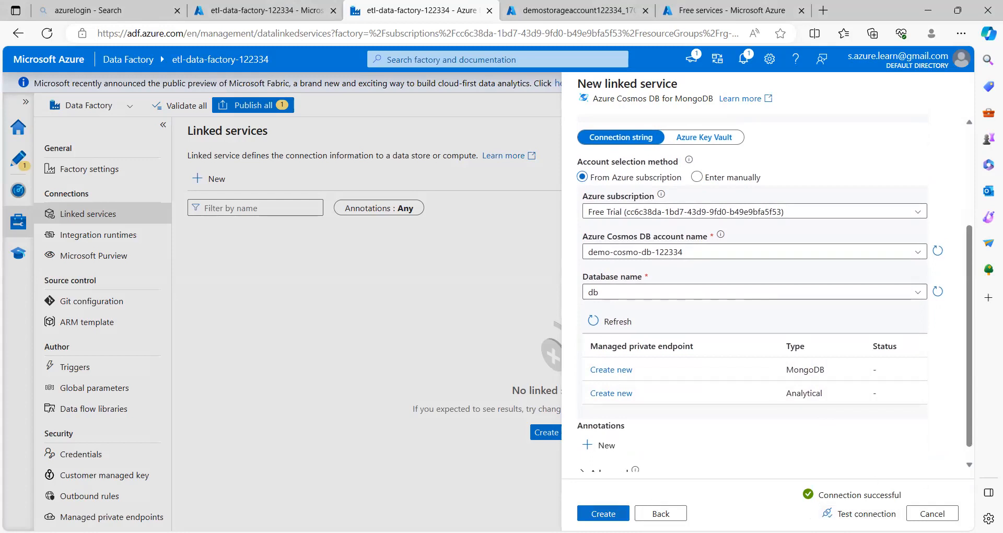
scroll(636, 132, up, 3)
click(621, 139)
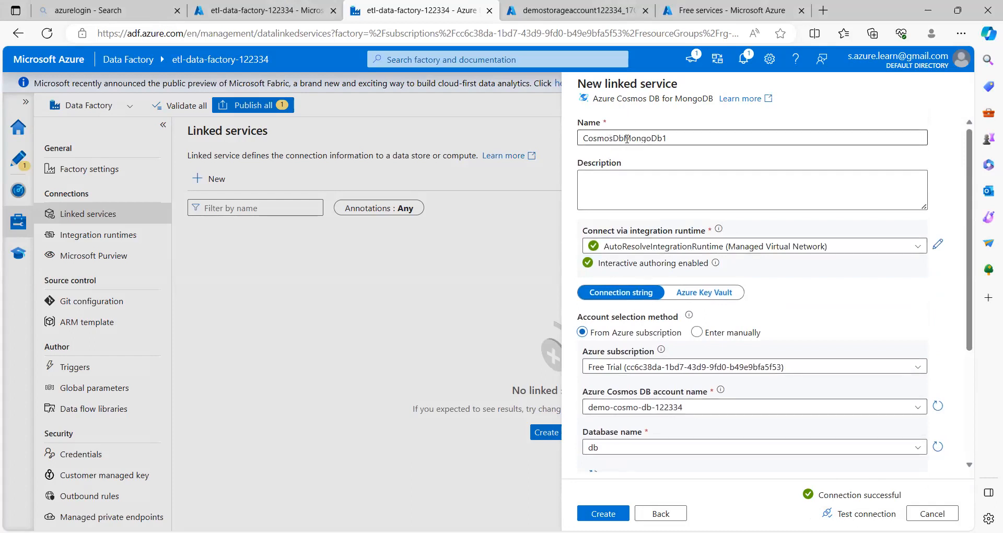
click(604, 514)
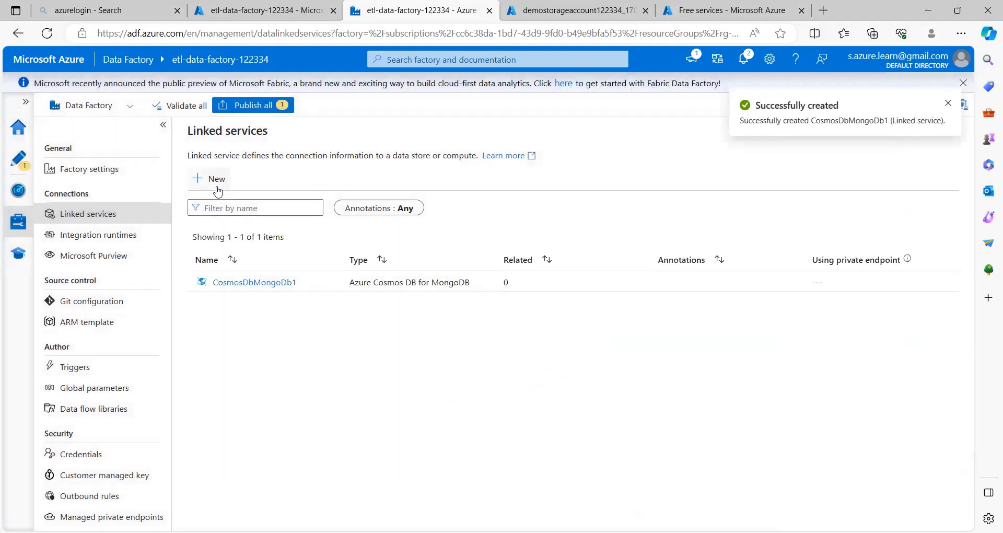
Step: Start another new linked service using the Azure Blob Storage data store
click(215, 181)
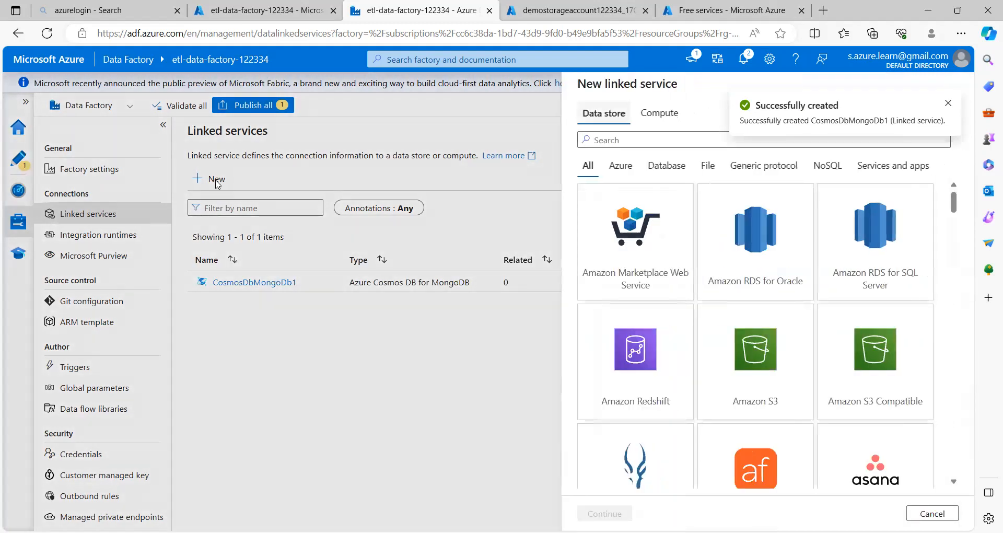
click(599, 138)
text(b)
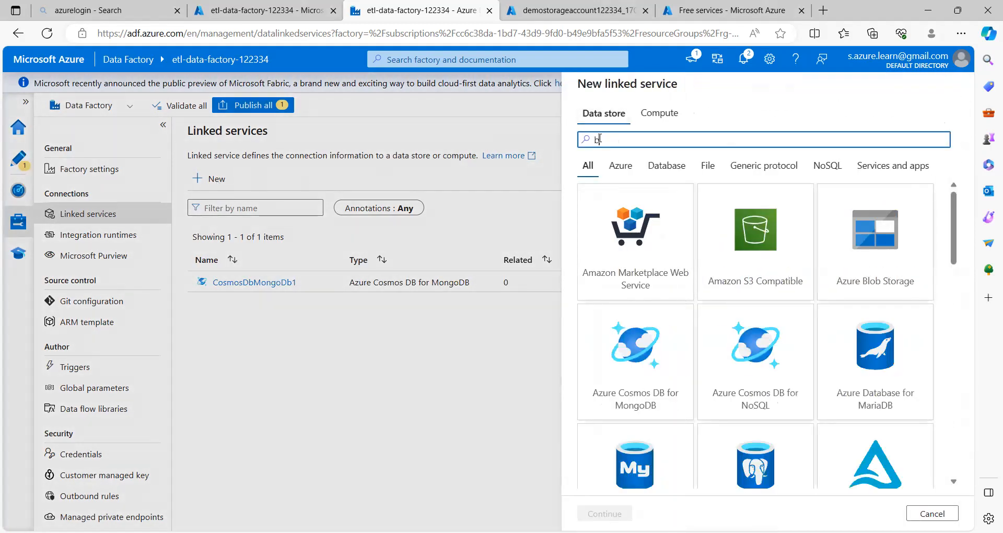
text(lo)
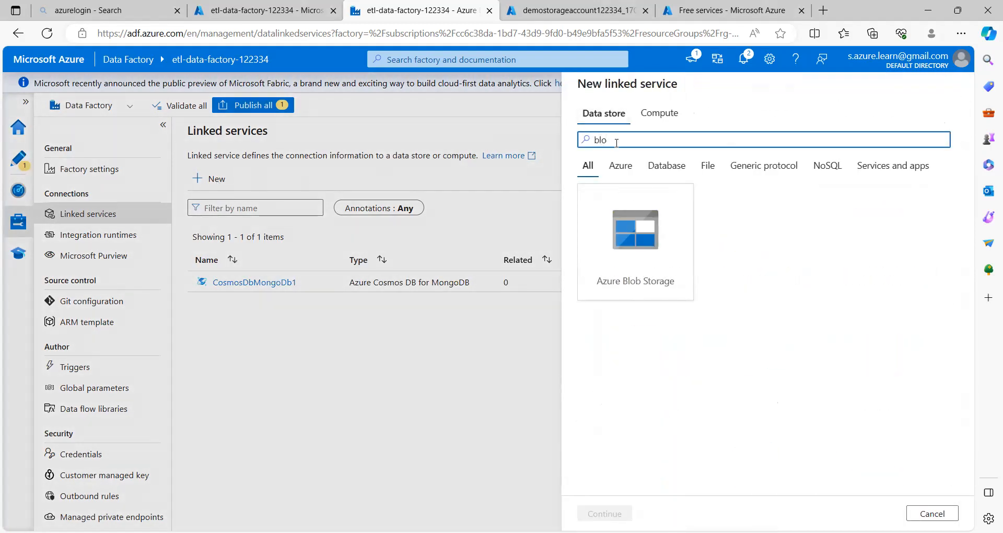
click(623, 237)
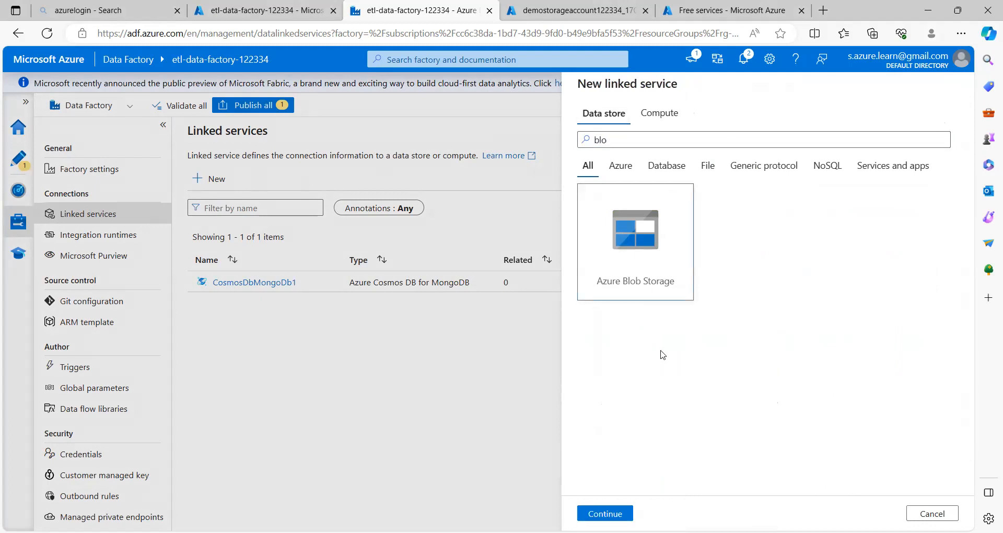
click(620, 514)
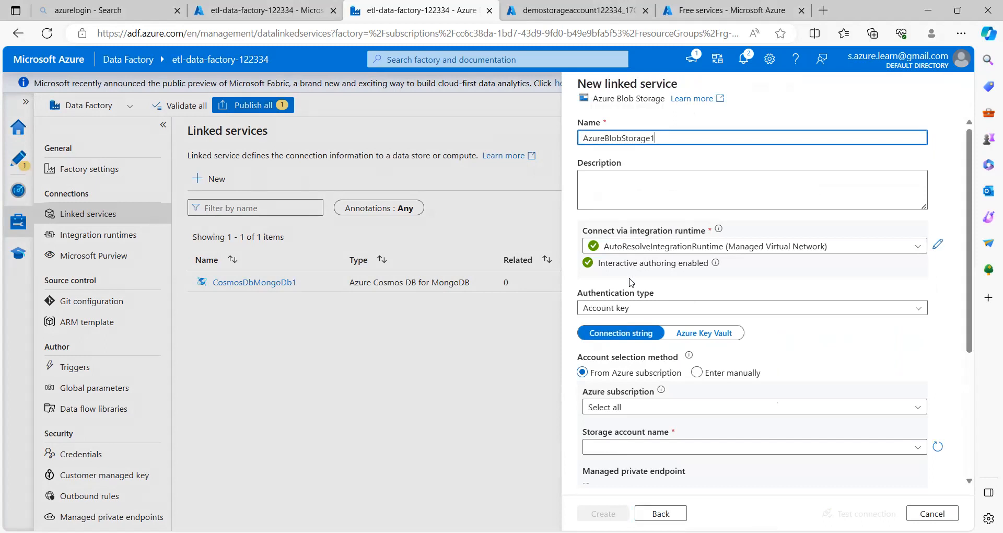
Step: Configure the Blob Storage linked service with the Free Trial subscription and storage account demostorageaccount122334
click(650, 411)
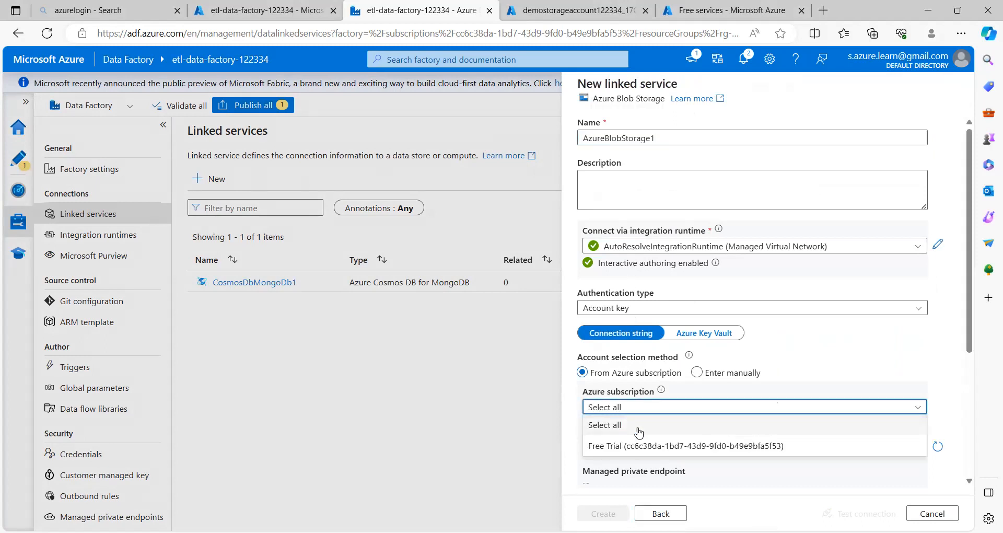
click(674, 445)
scroll(664, 365, down, 2)
click(674, 334)
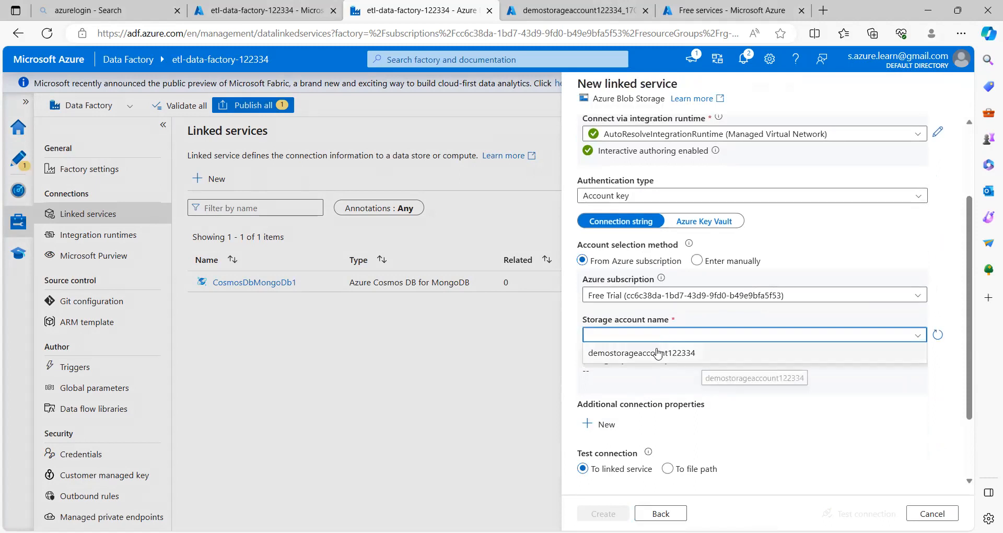
click(657, 353)
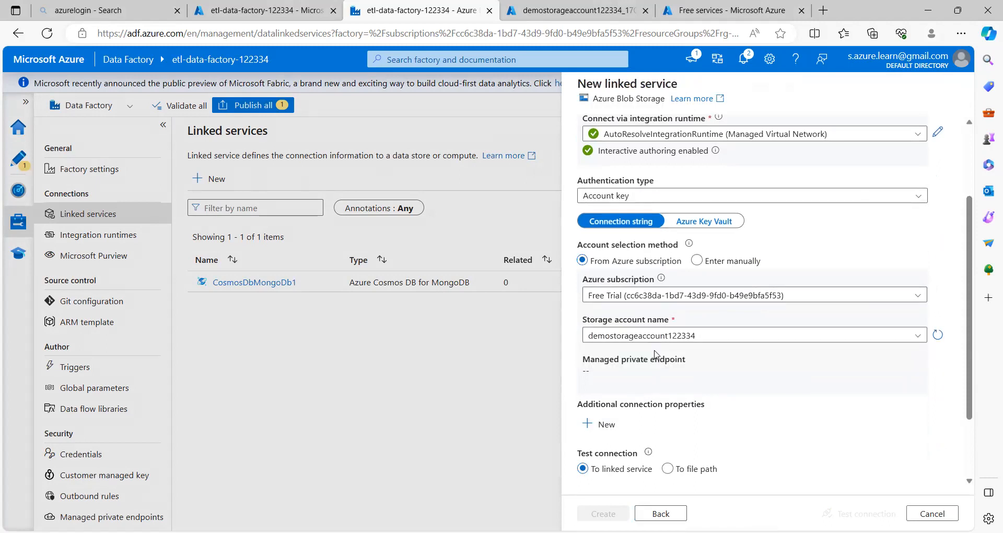
Step: Create the Blob Storage linked service after testing its connection, and return to authoring the copy_data_fromCosmo-toBlob pipeline
scroll(657, 354, down, 2)
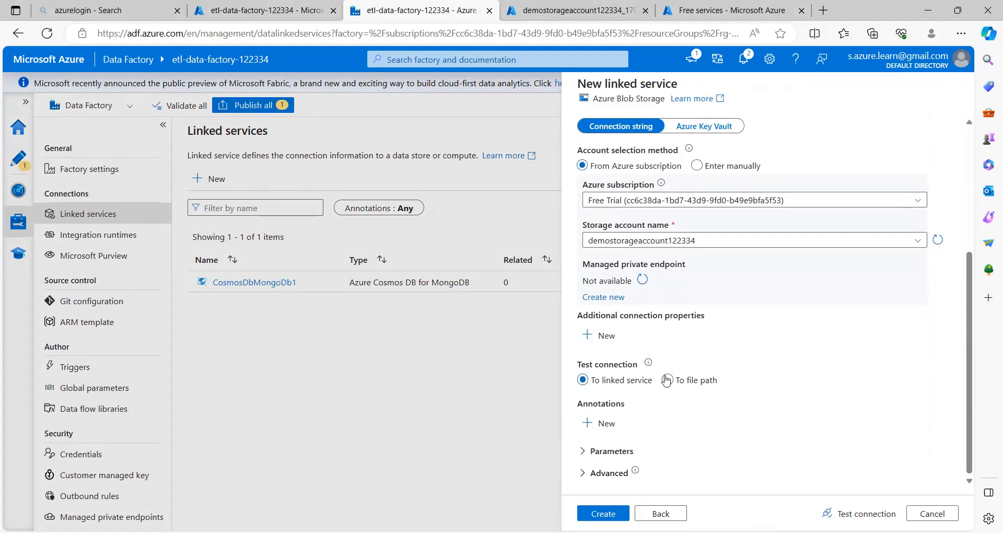
click(844, 514)
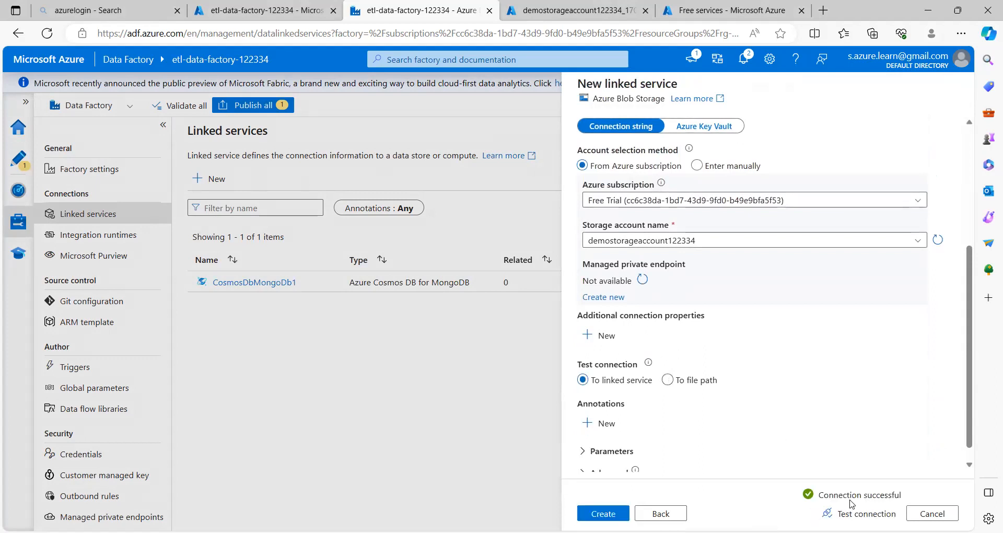
click(603, 514)
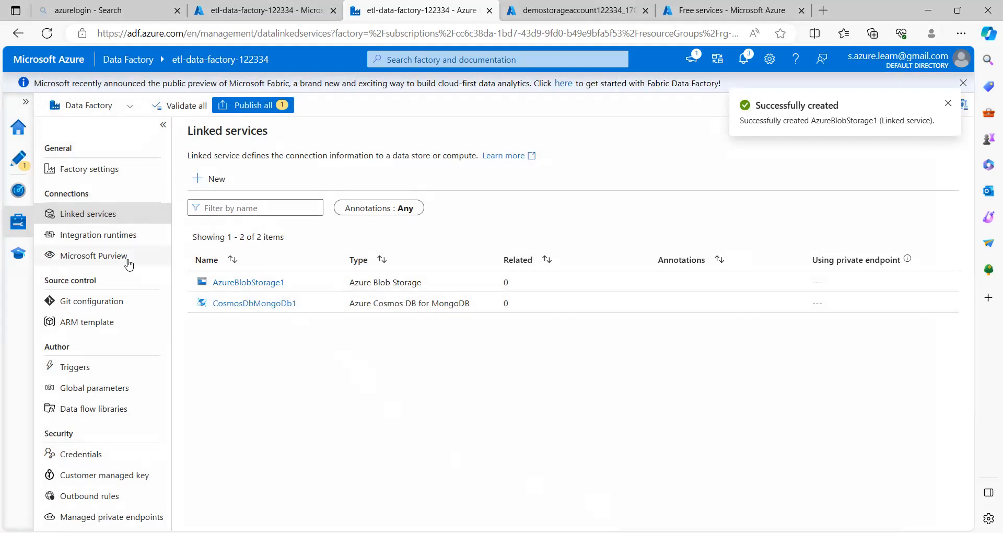
click(20, 163)
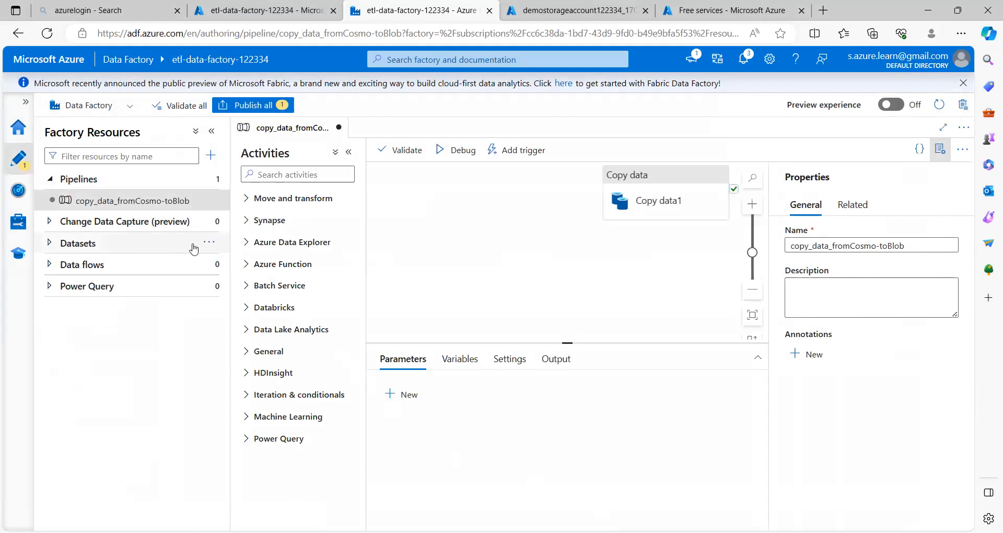
Step: Start a new dataset using the Azure Cosmos DB for MongoDB data store
click(211, 247)
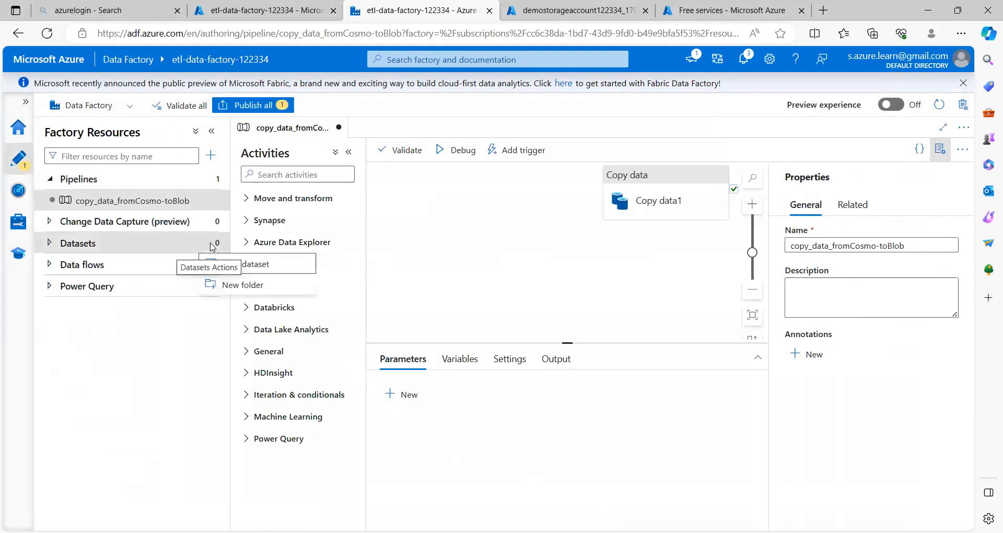
click(243, 268)
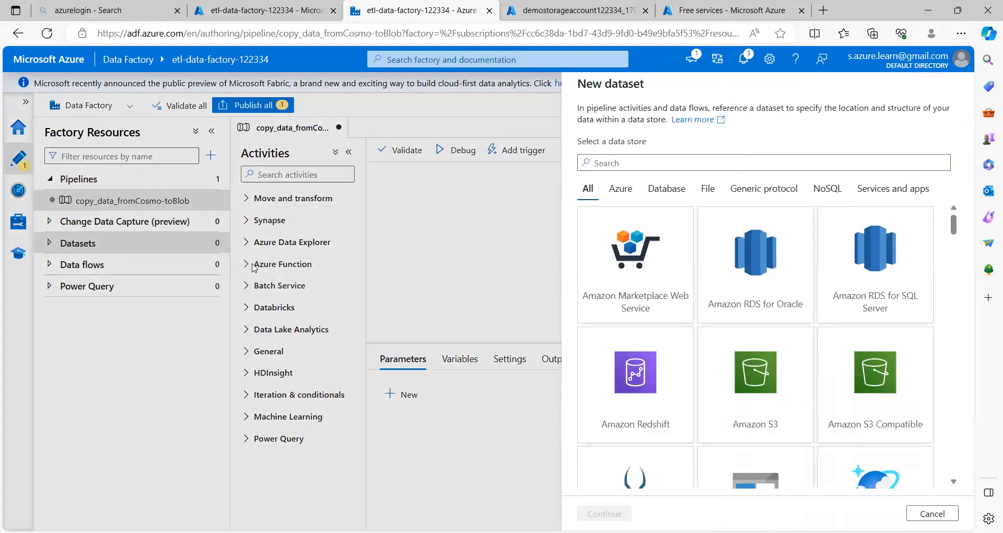
text(cos)
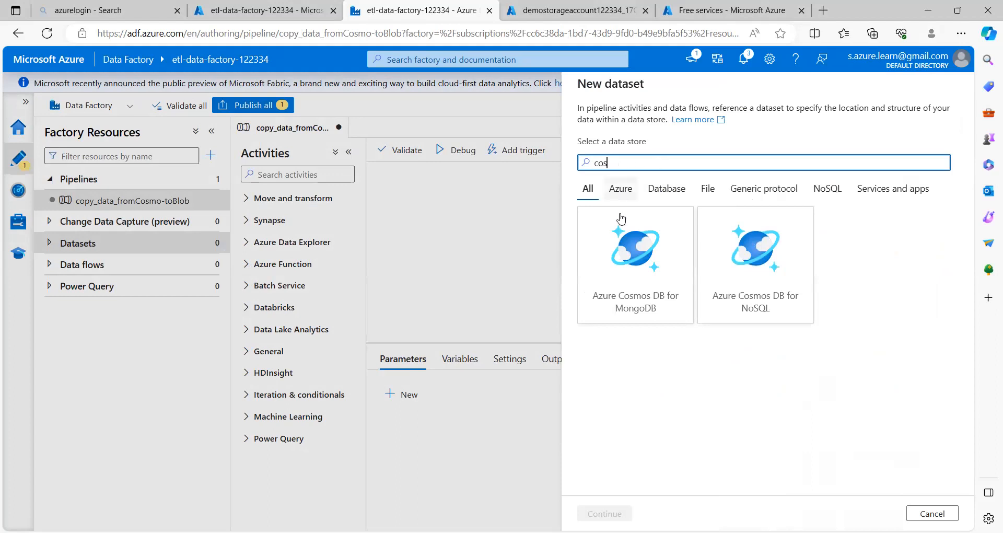
click(635, 261)
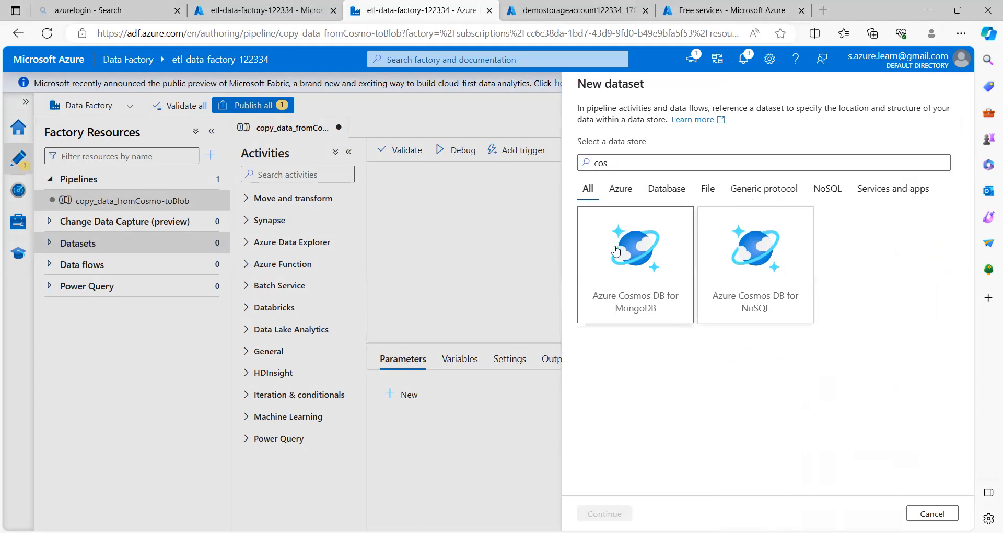
click(605, 512)
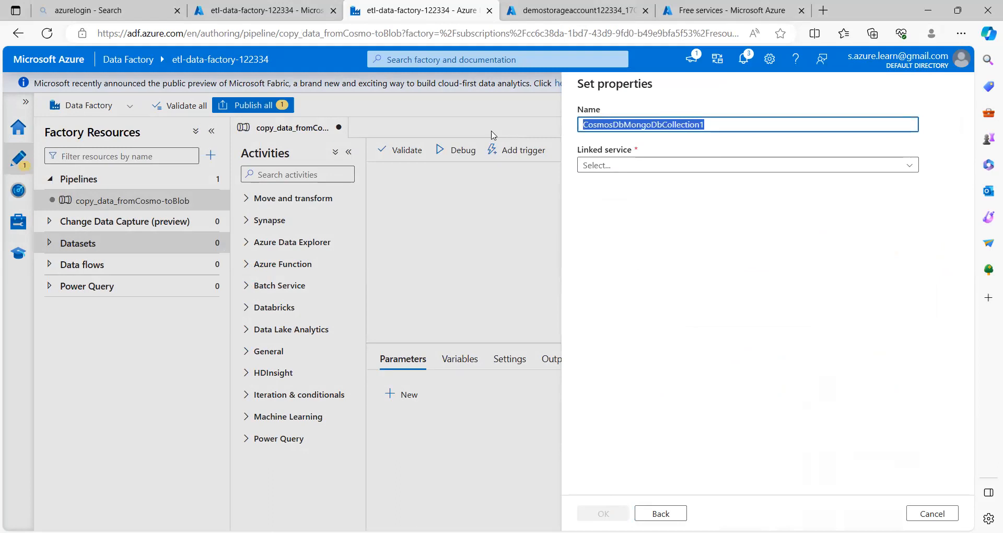
Step: Create the Cosmos DB dataset as employee, using linked service CosmosDbMongoDb1 and the employee collection
text(employee)
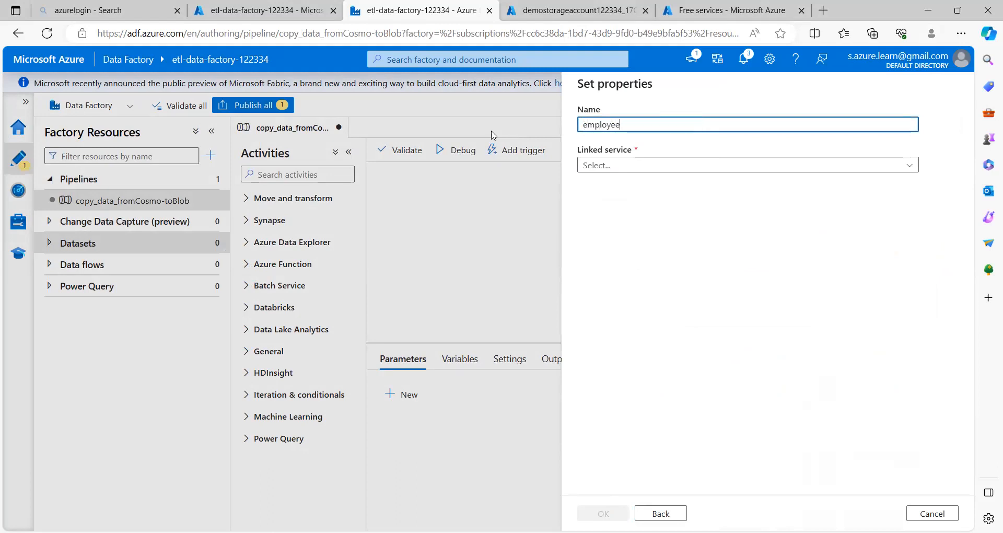
click(615, 166)
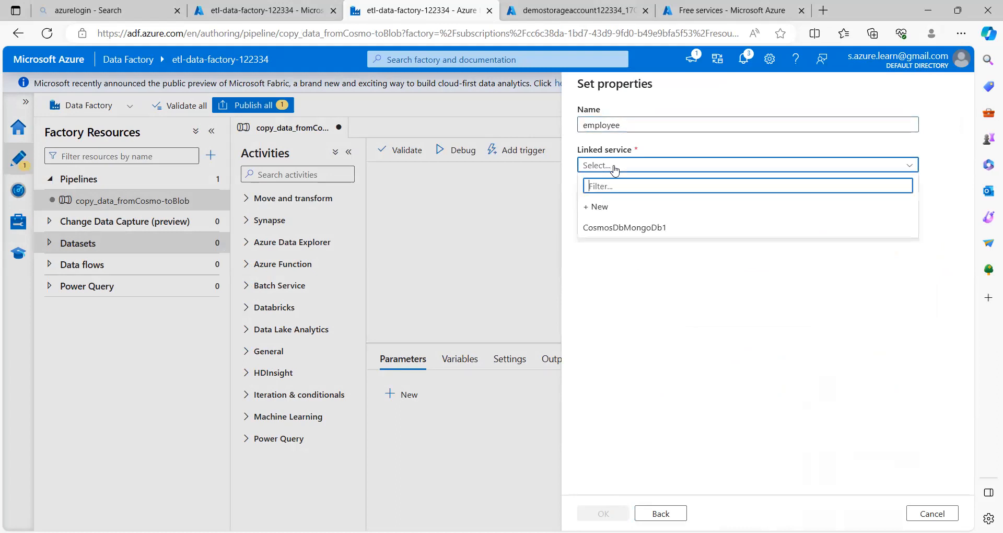
click(609, 229)
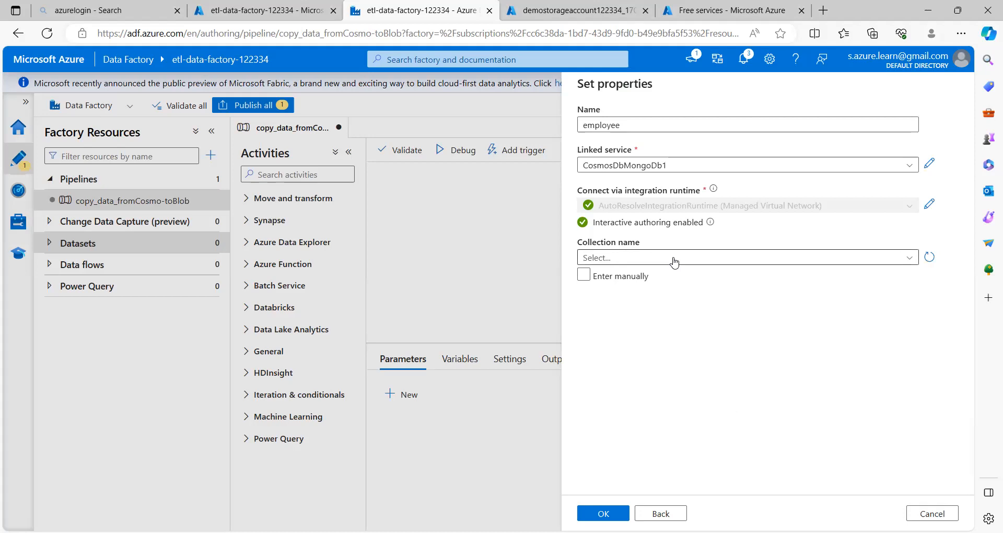
click(673, 263)
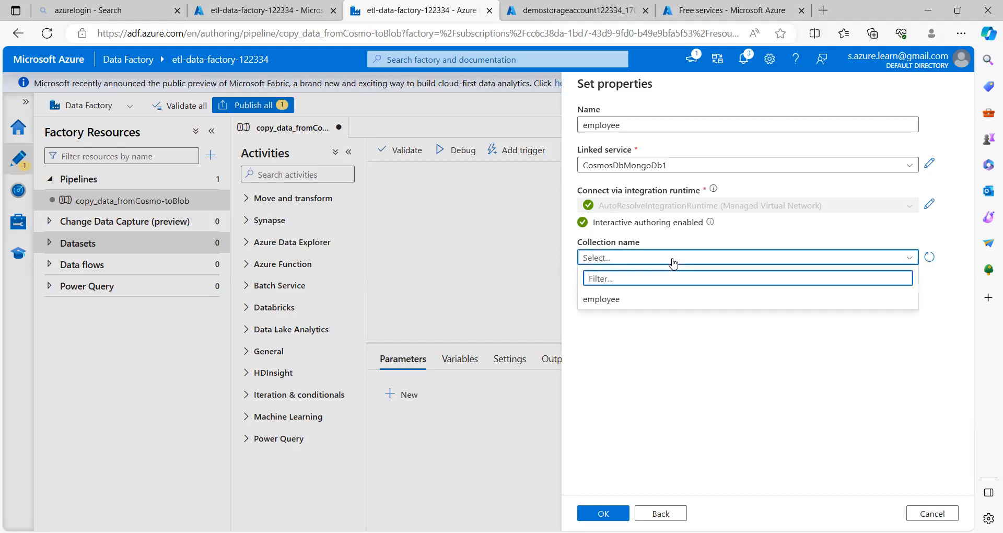
click(621, 305)
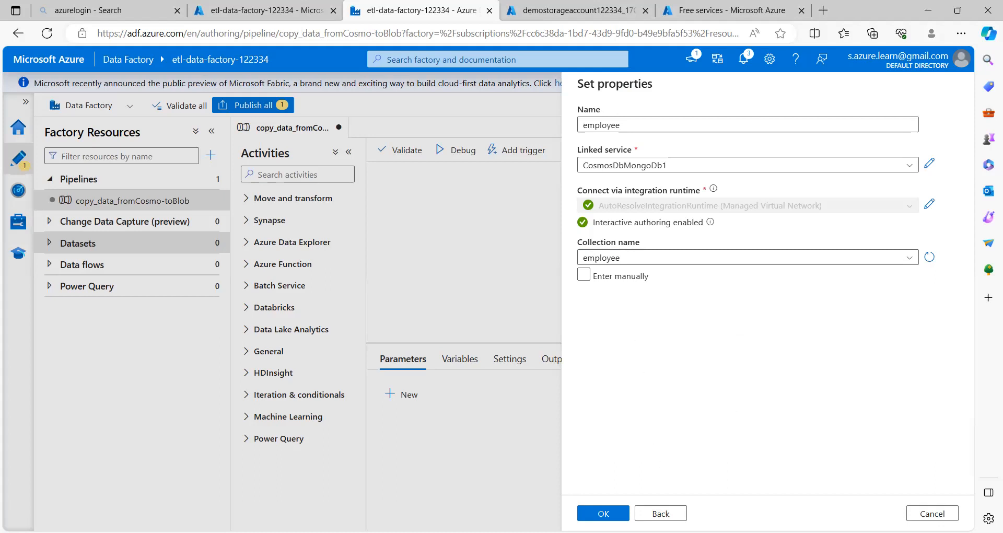
click(604, 513)
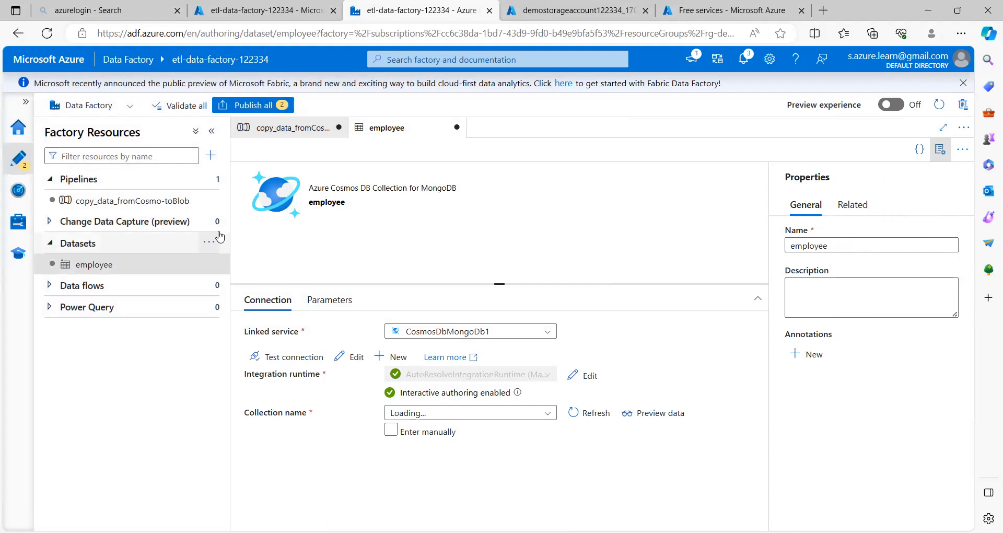
Step: Start another new dataset using the Azure Blob Storage data store and the JSON format
click(212, 244)
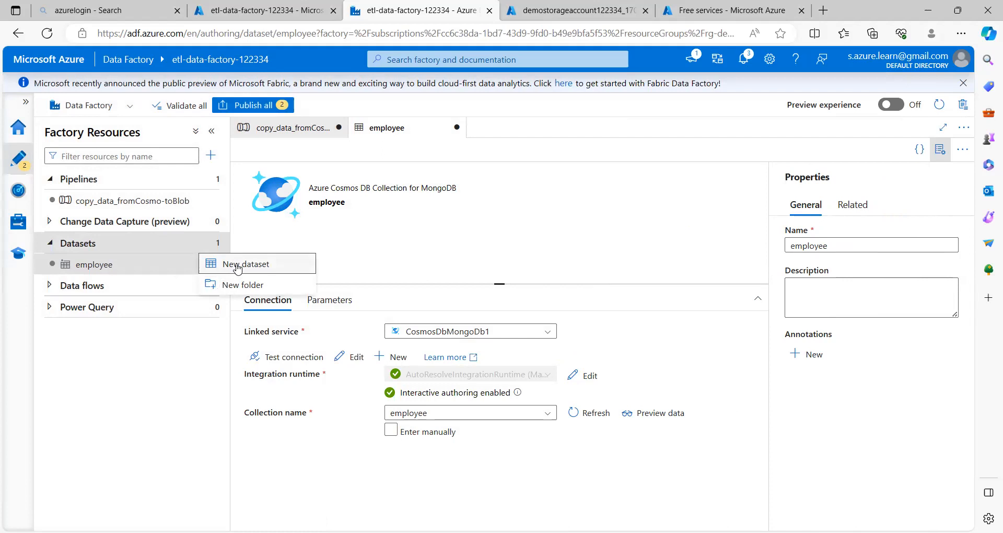
click(237, 265)
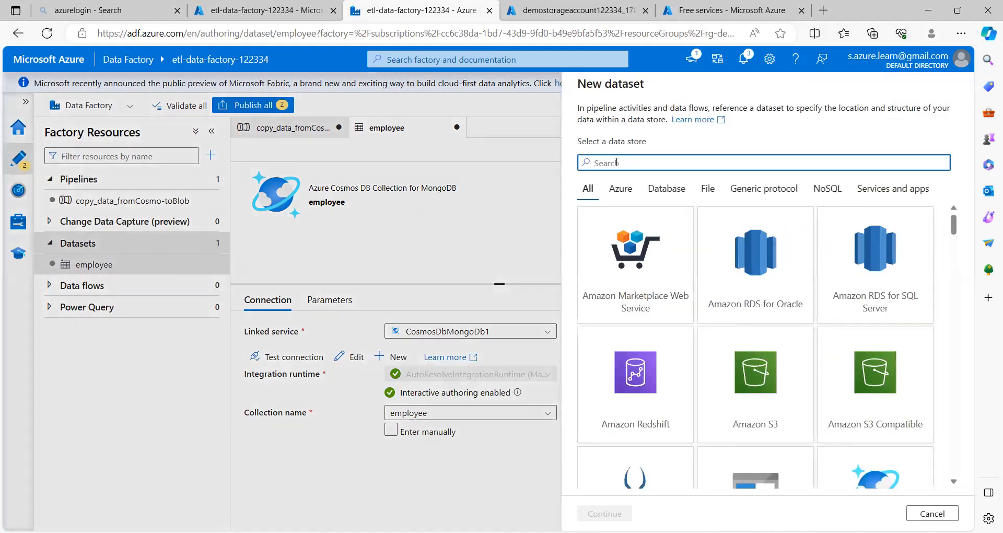
text(blob)
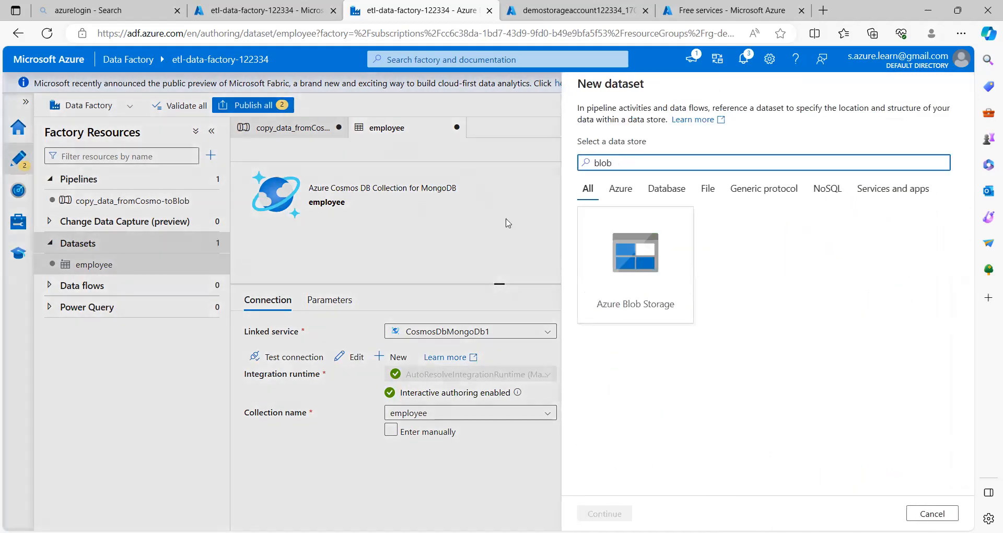
click(625, 249)
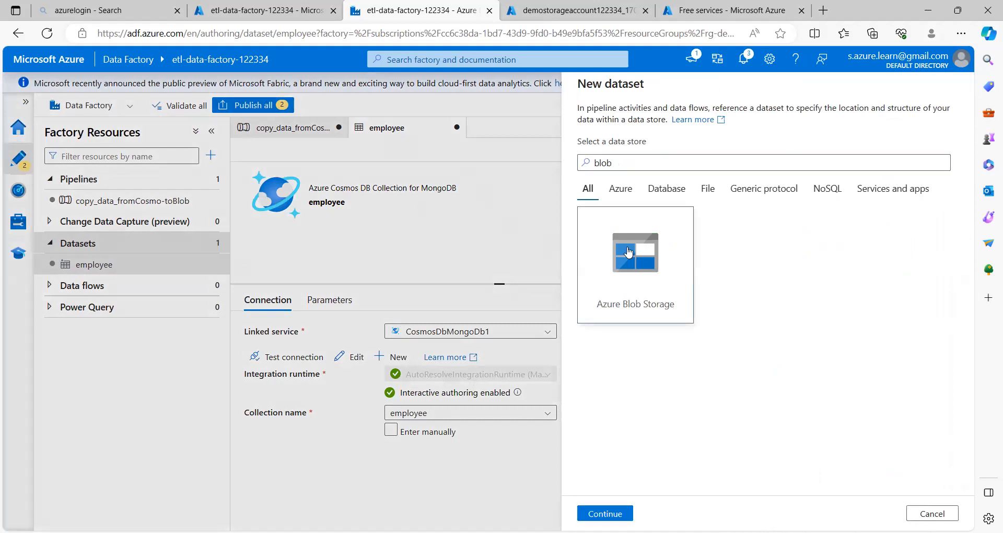
click(619, 512)
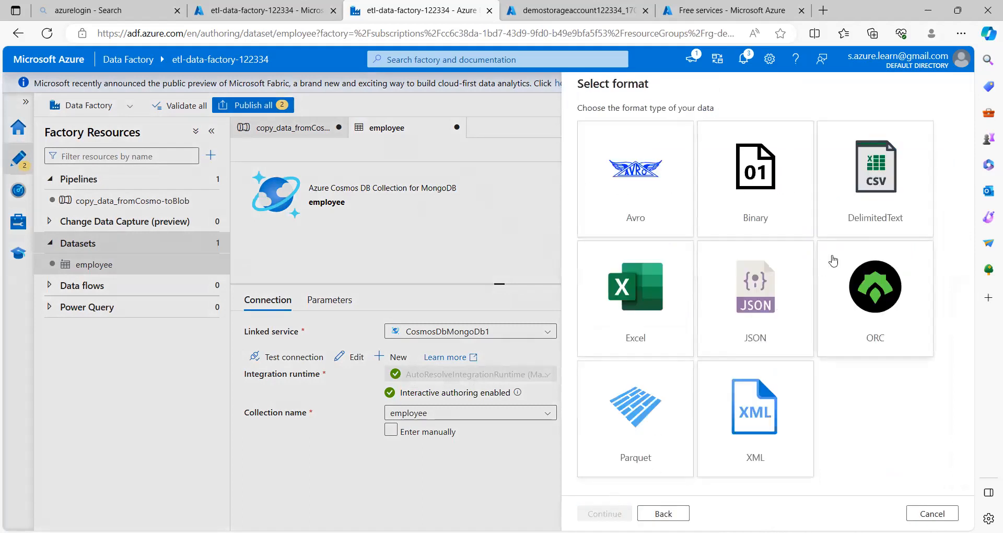
click(759, 302)
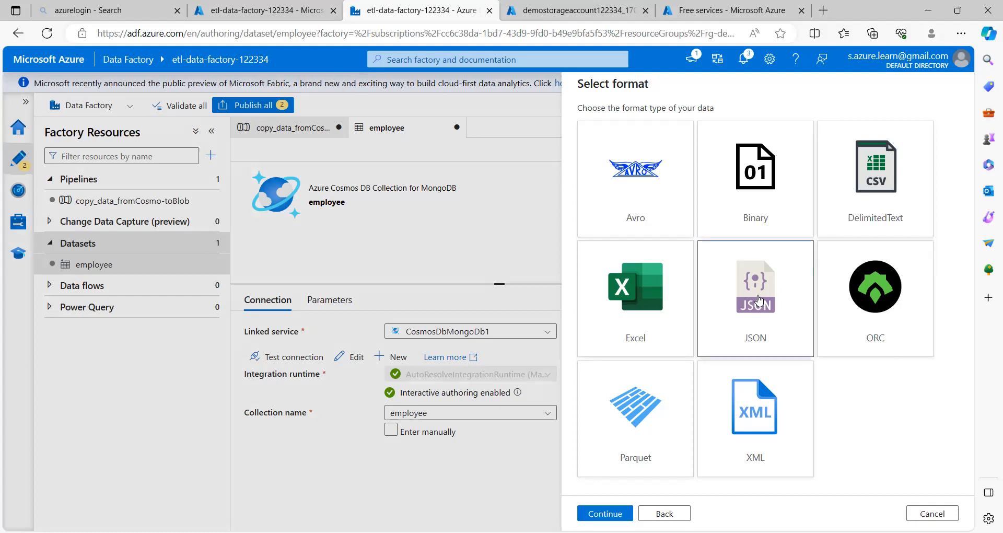
click(605, 513)
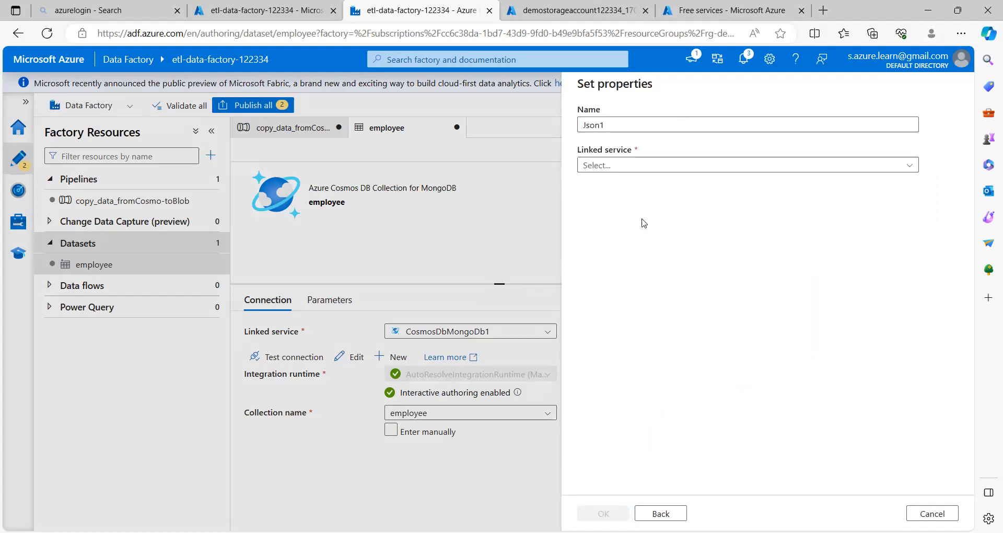
Step: Name the JSON dataset outputjson and assign it the AzureBlobStorage1 linked service
click(610, 131)
key(ctrl+a)
text(outputjson)
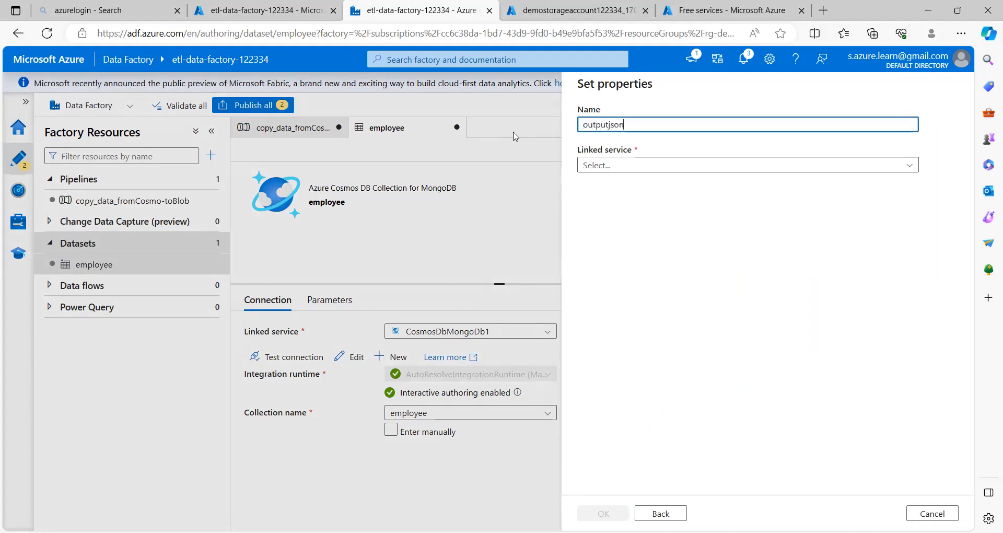
click(631, 167)
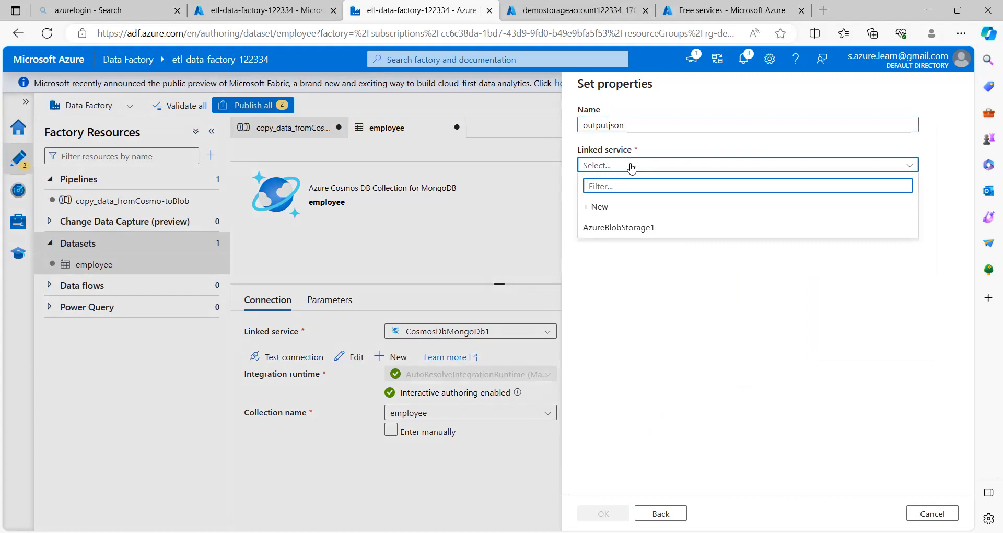
click(629, 229)
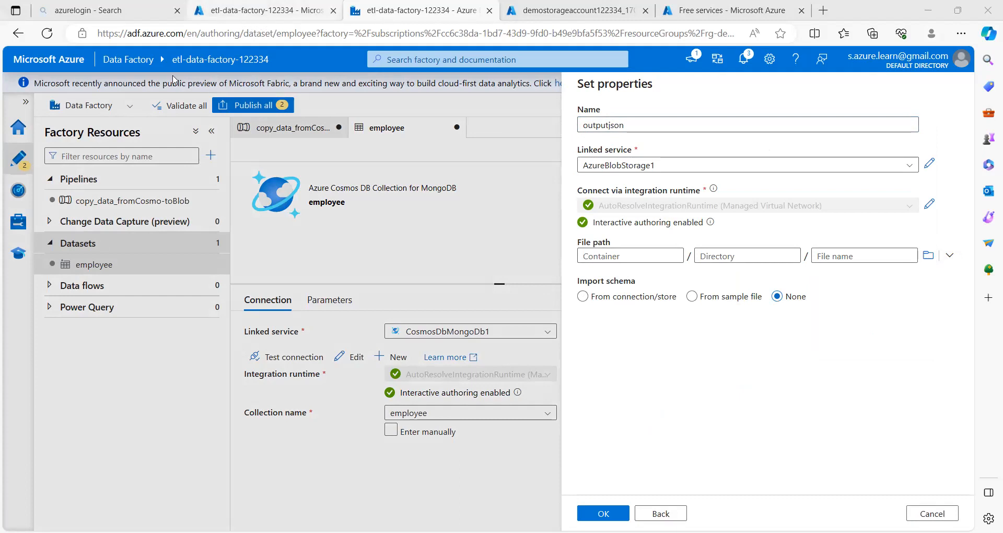
Step: Switch to the Azure portal, create a container named output in storage account demostorageaccount122334, and return to the Data Factory dataset properties
click(240, 20)
click(72, 86)
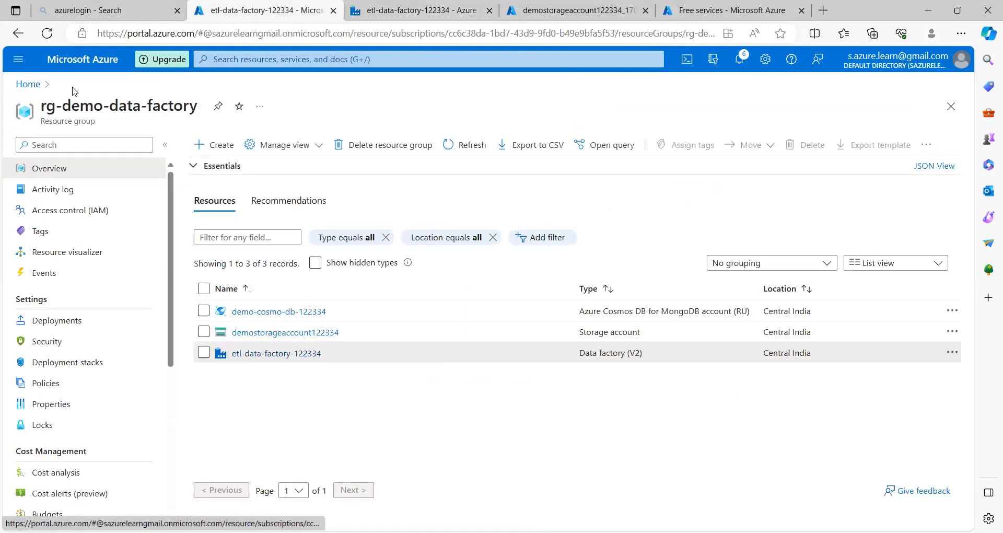
click(274, 335)
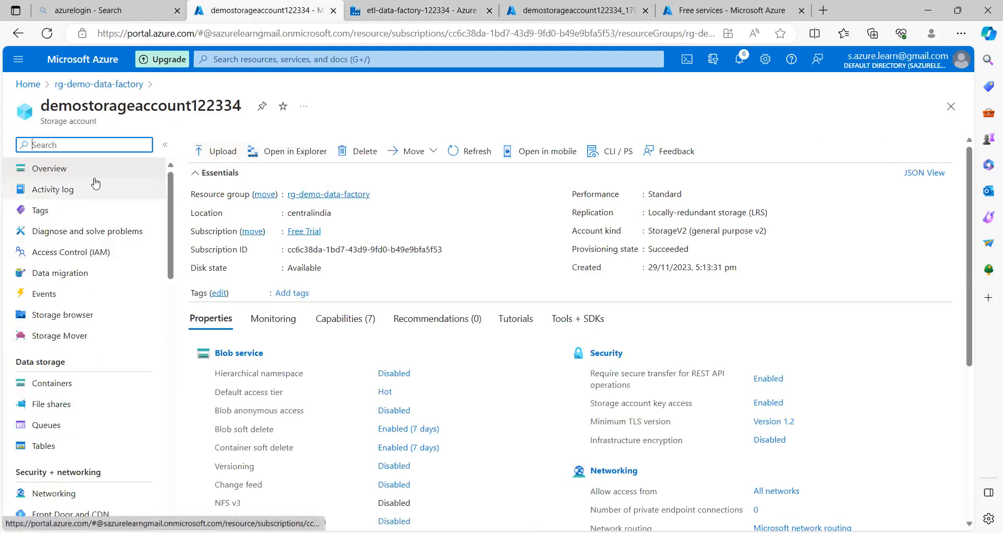
click(61, 387)
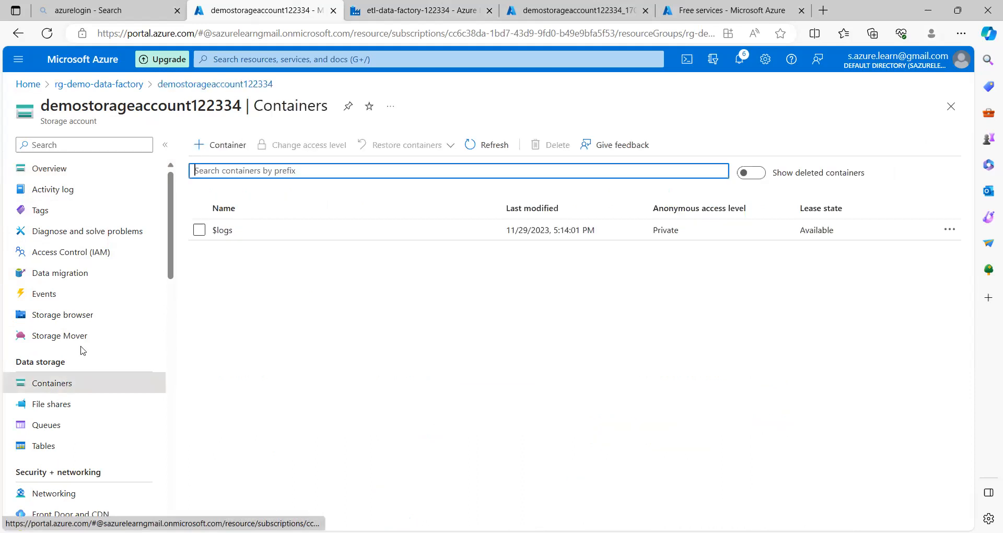
click(230, 146)
text(output)
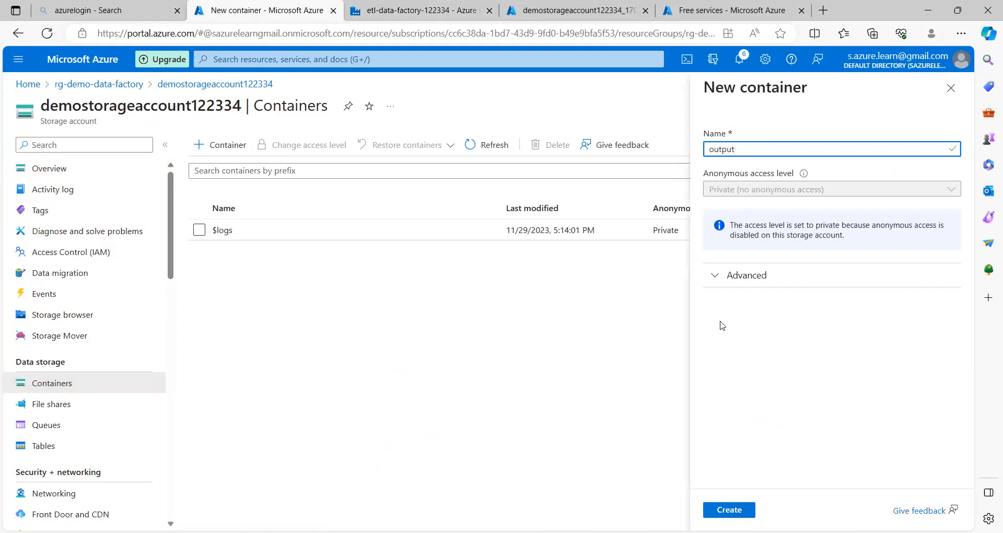
click(724, 509)
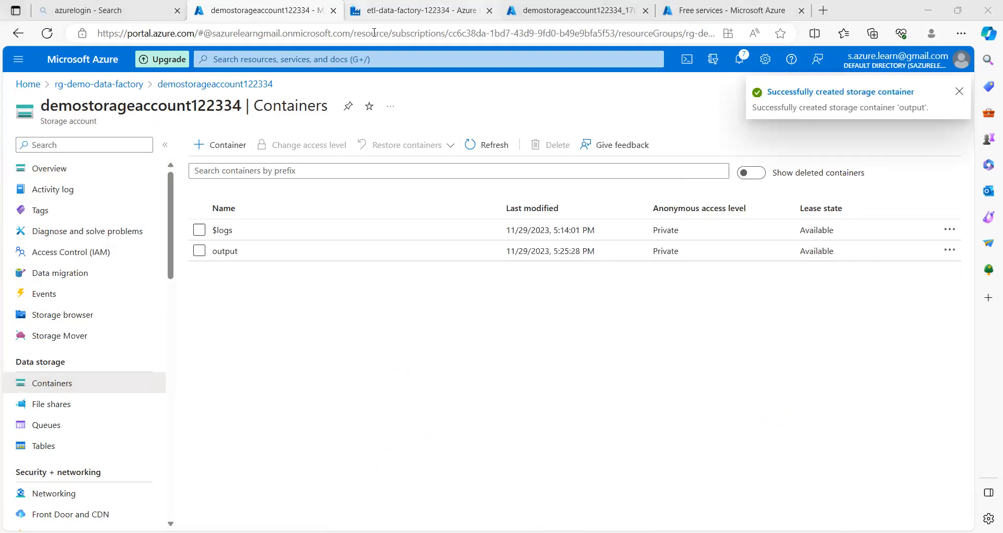
click(360, 19)
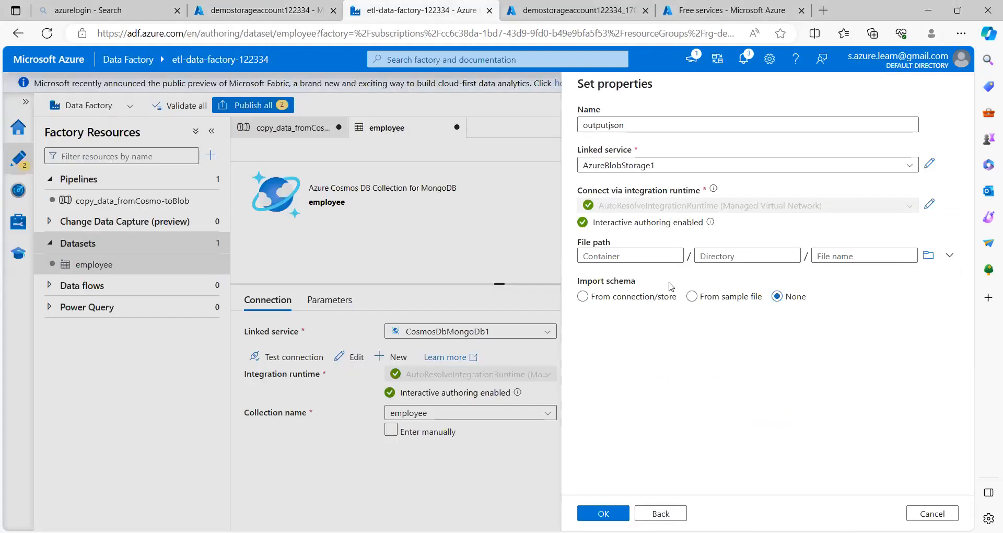
click(929, 256)
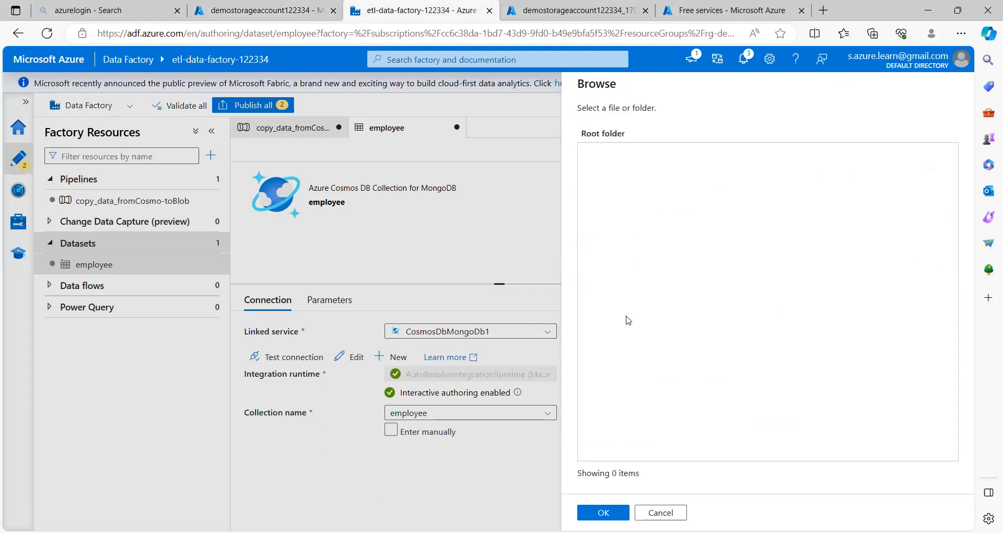
click(651, 513)
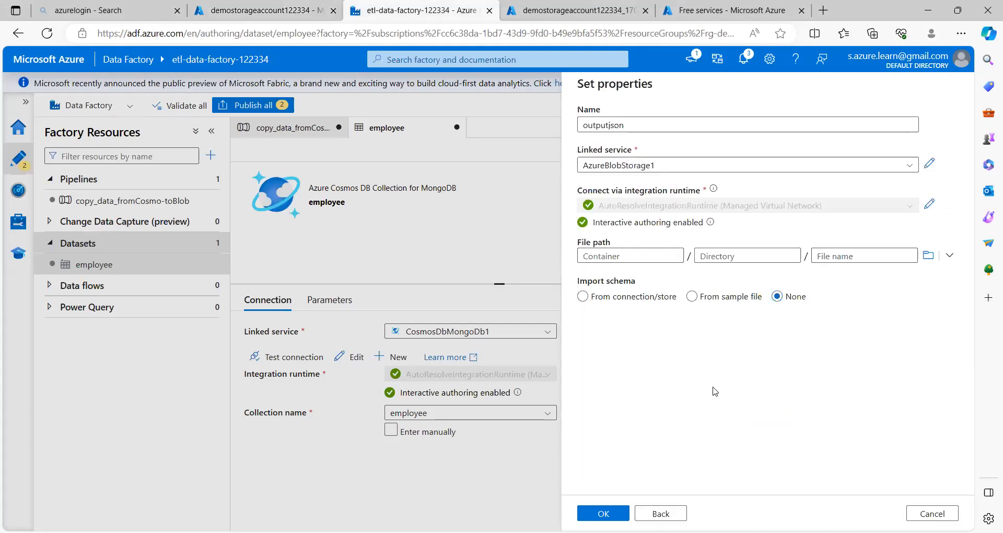
click(949, 256)
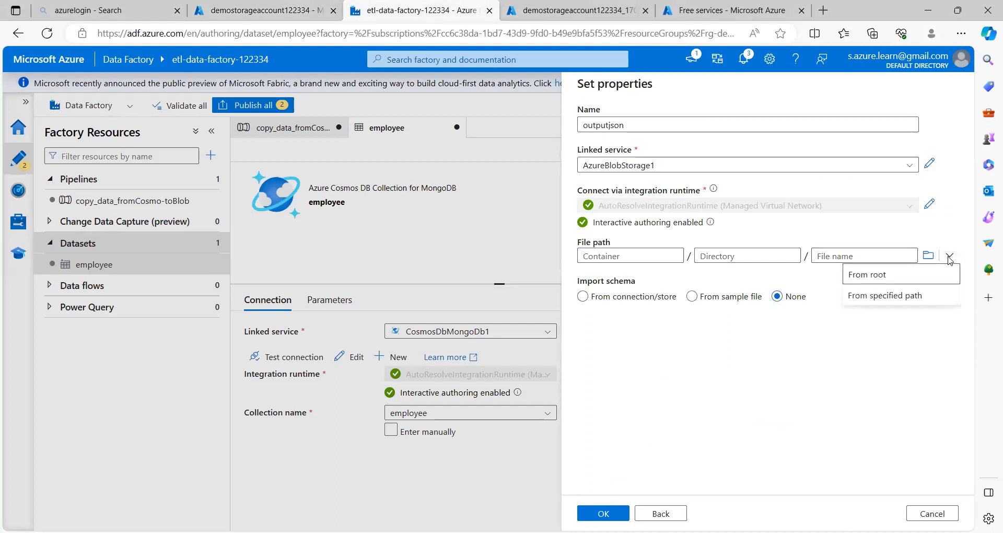
click(531, 38)
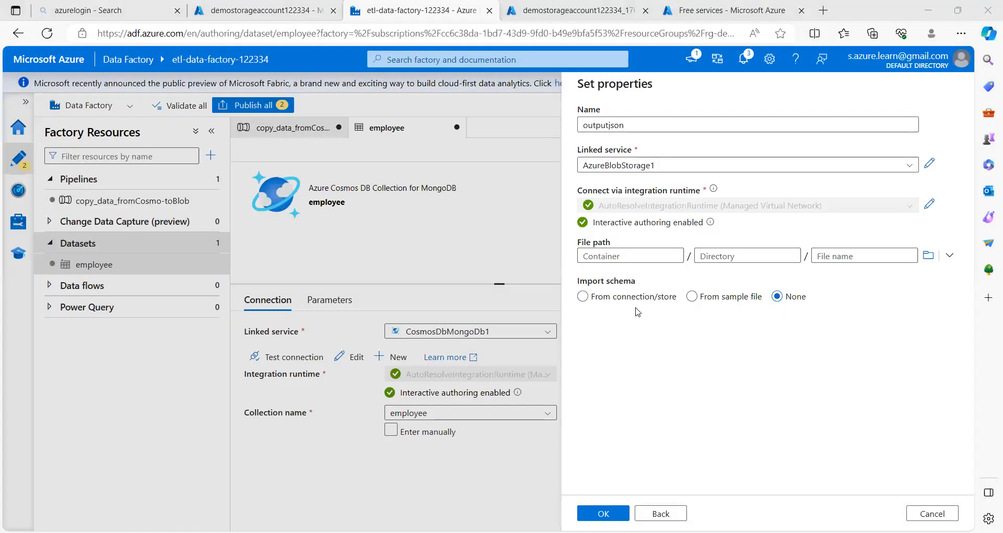
click(586, 256)
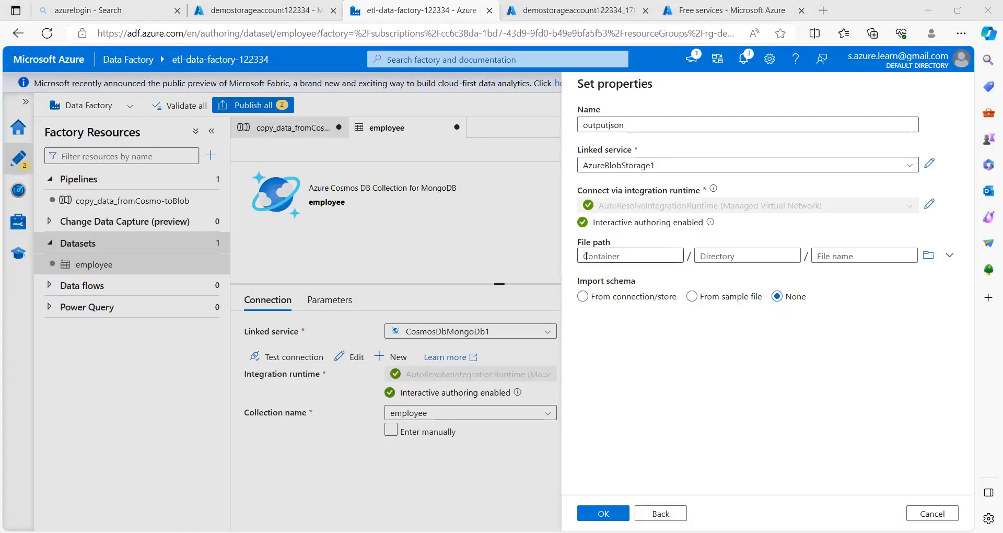
Step: Browse the Blob storage and set the outputjson dataset's file path to the output container
click(928, 256)
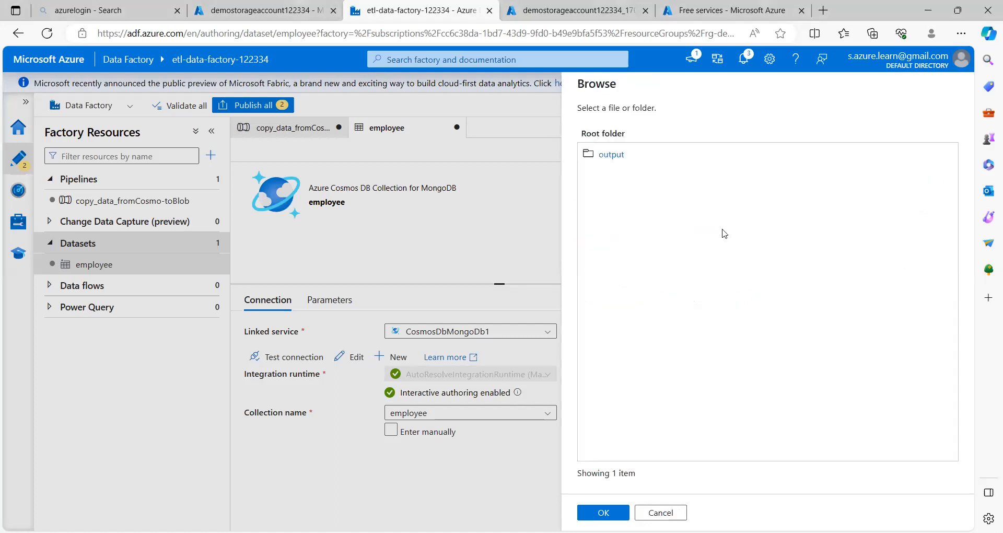
click(610, 155)
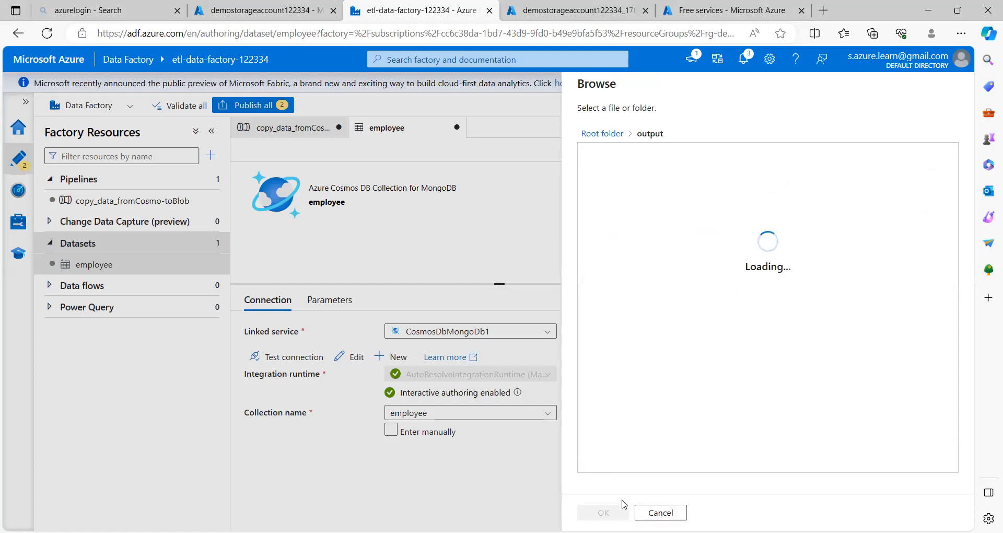
click(604, 513)
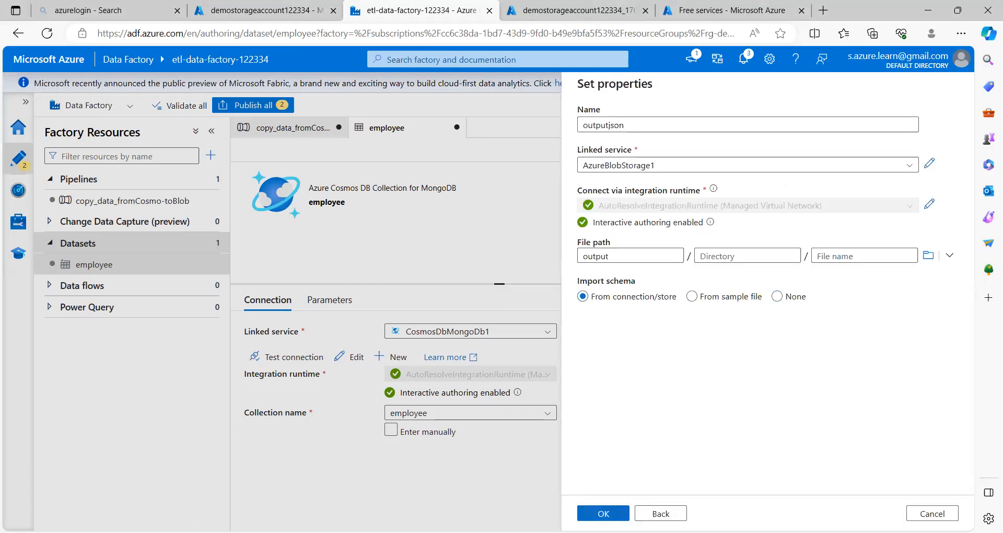
Step: Complete the outputjson file path with directory json and file employee.json, set schema import to None, and create the dataset
click(748, 258)
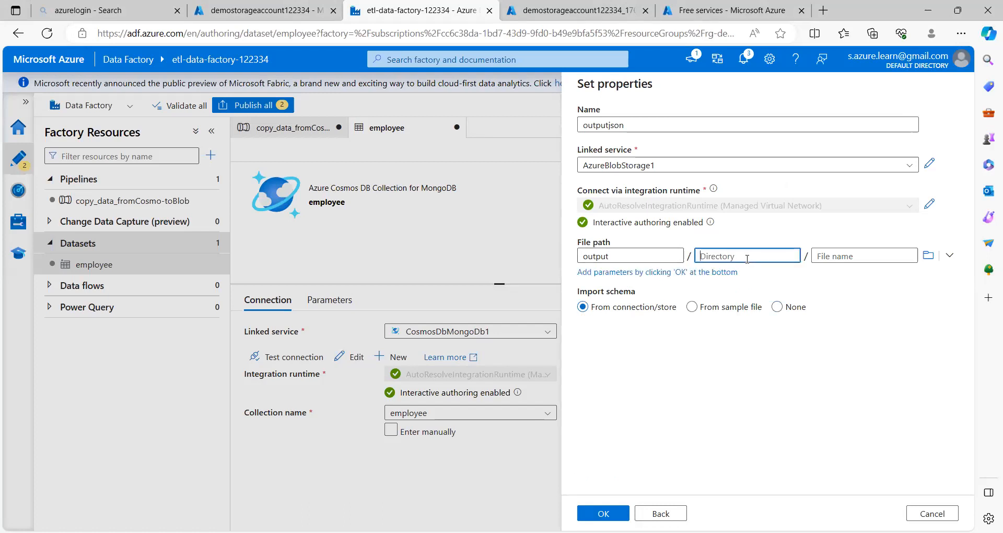
text(jasonon)
click(849, 261)
text(e)
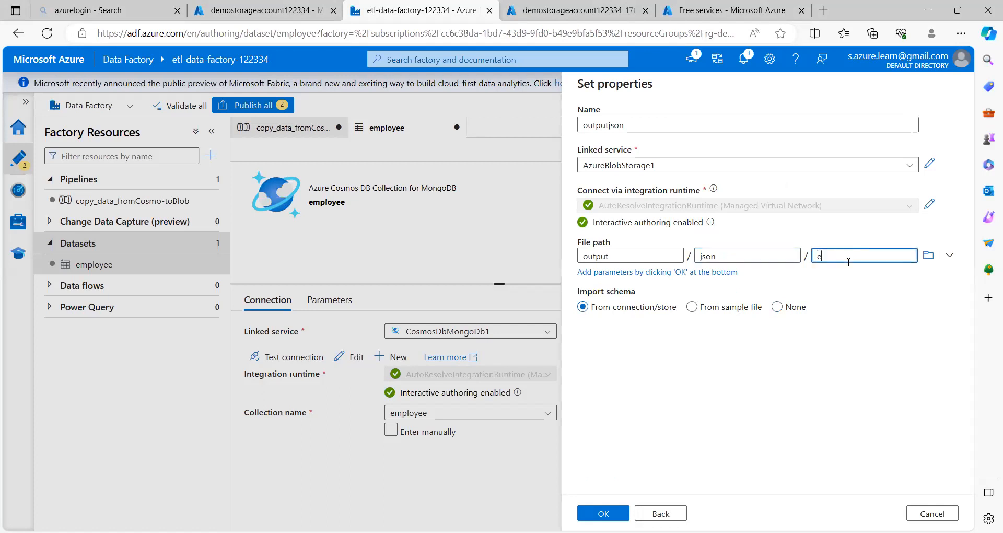
text(mployee.json)
click(779, 312)
click(777, 296)
click(605, 513)
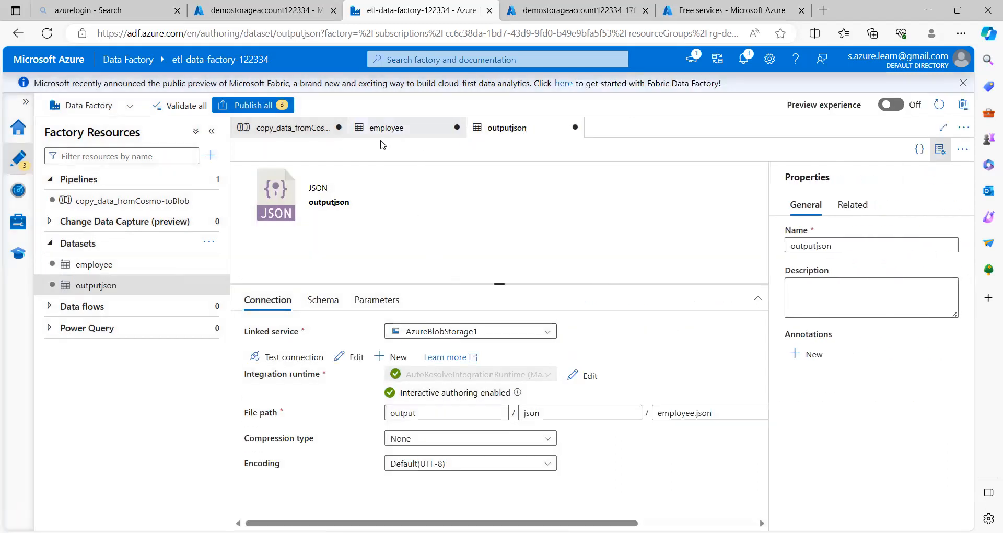
Step: In the copy_data_fromCosmo-toBlob pipeline, reposition the Copy data activity and rename it copy_data_from_cosmodb_blob
click(284, 130)
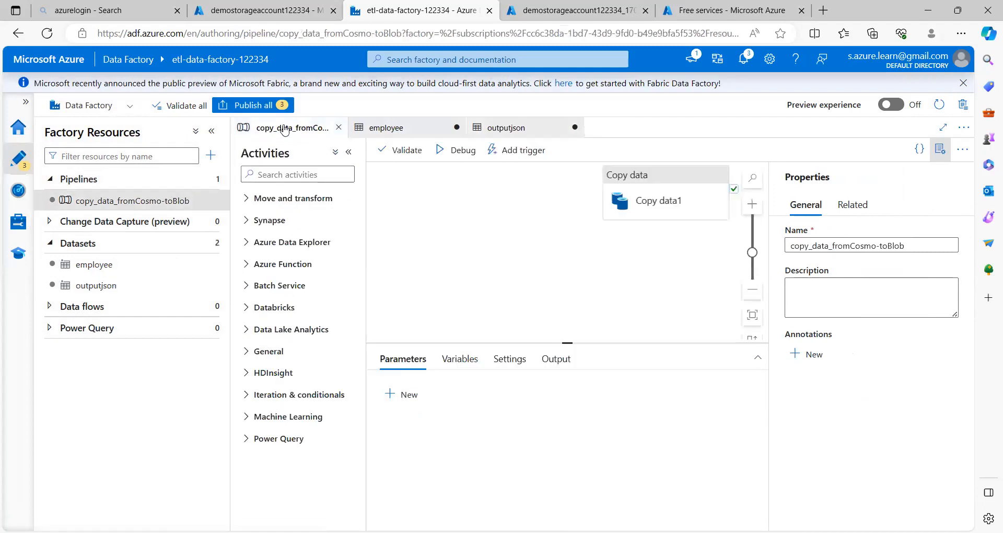
click(643, 194)
drag(643, 194, 529, 208)
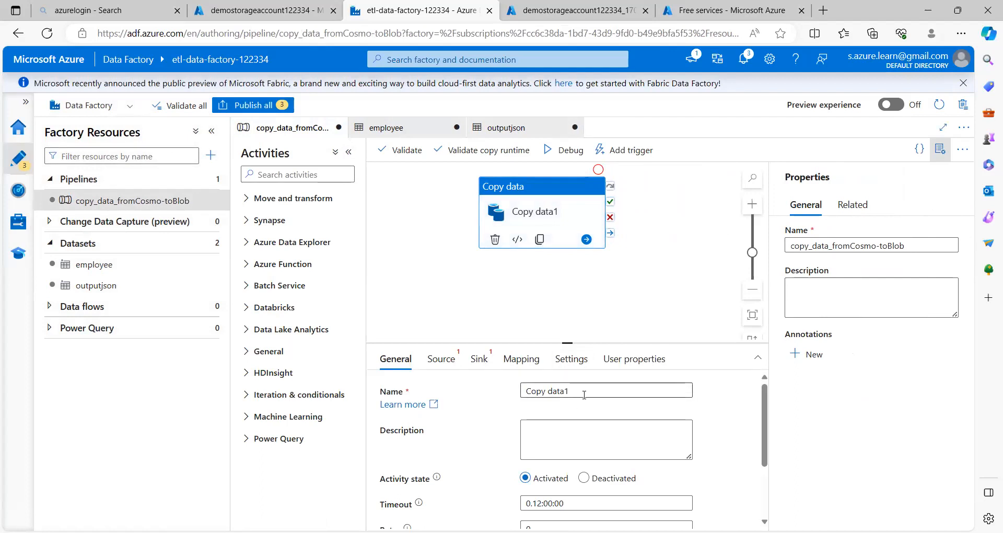
drag(584, 396, 485, 399)
text(copy)
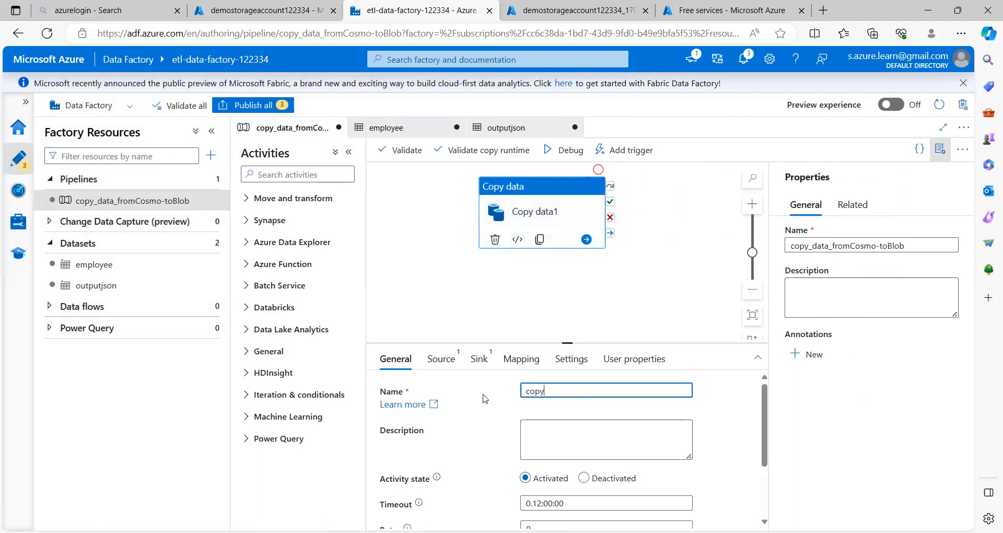
text(_data_from_cos)
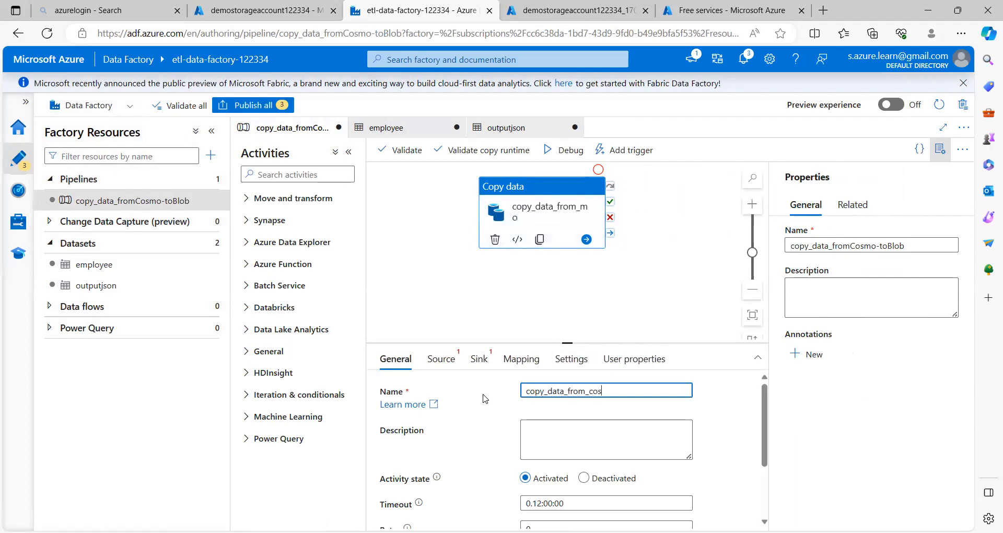
text(modb_blob)
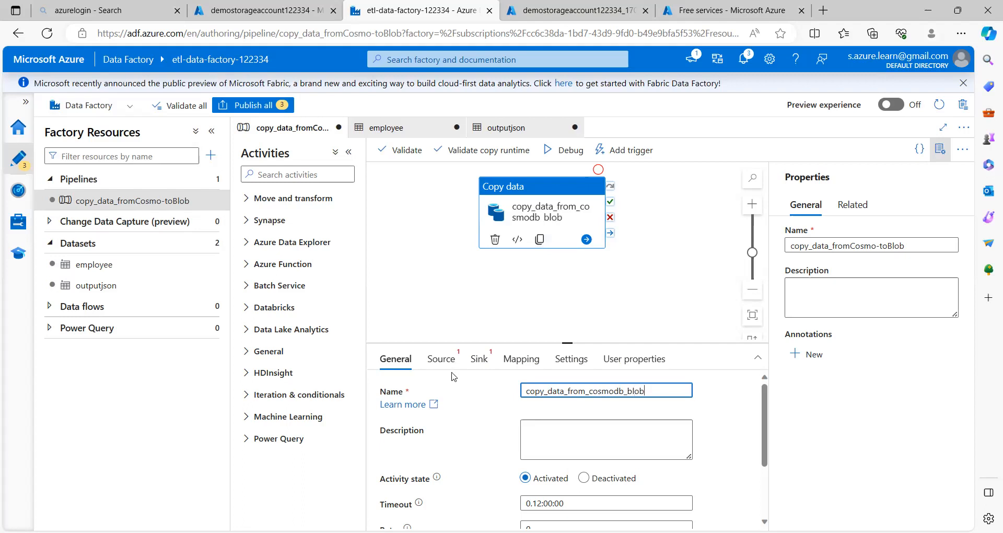
Step: Set the copy activity's source dataset to employee
click(441, 360)
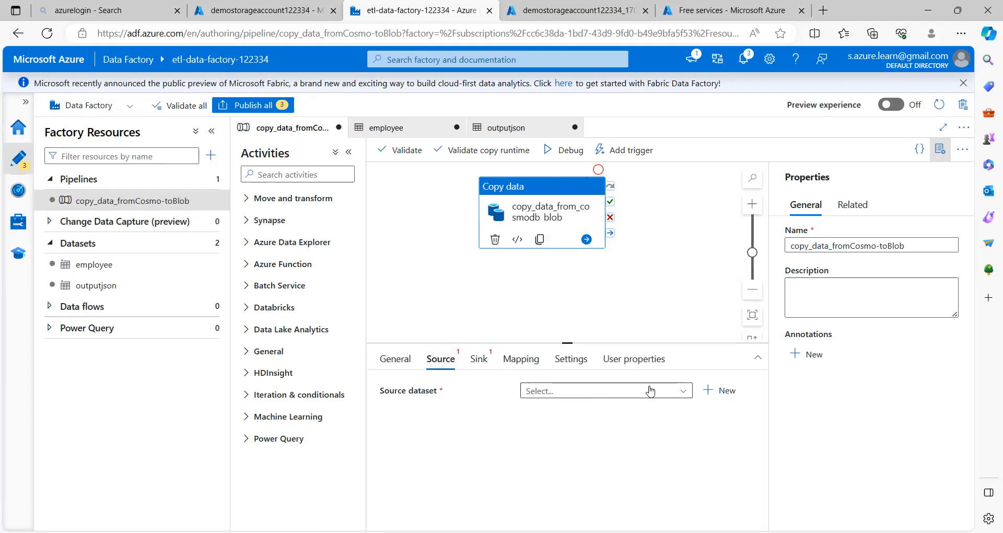
click(650, 391)
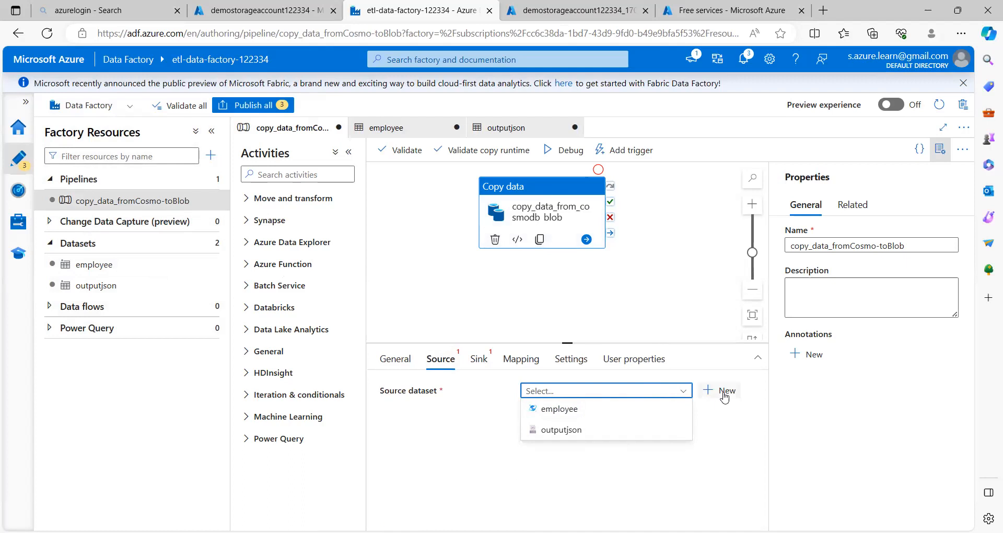
click(557, 409)
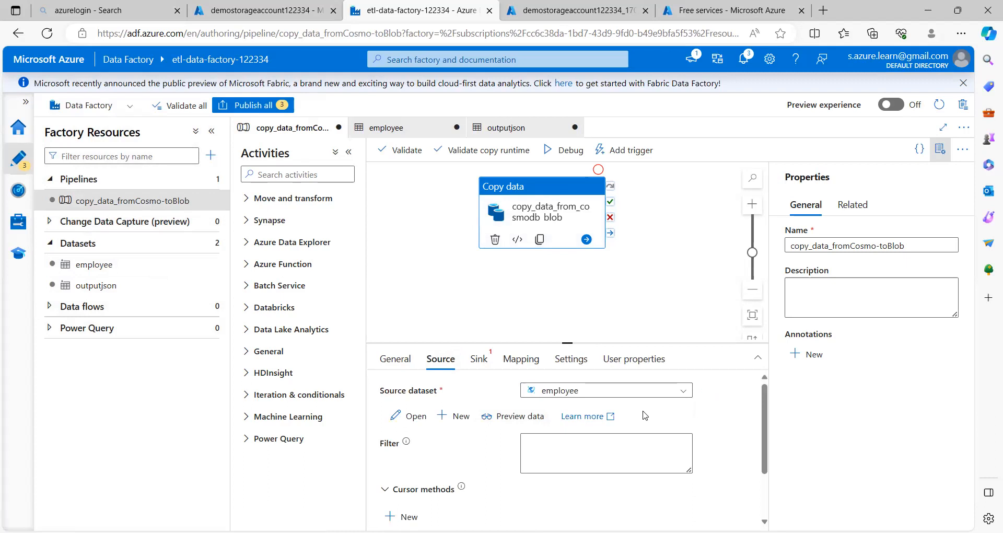
scroll(603, 446, down, 1)
scroll(601, 447, down, 2)
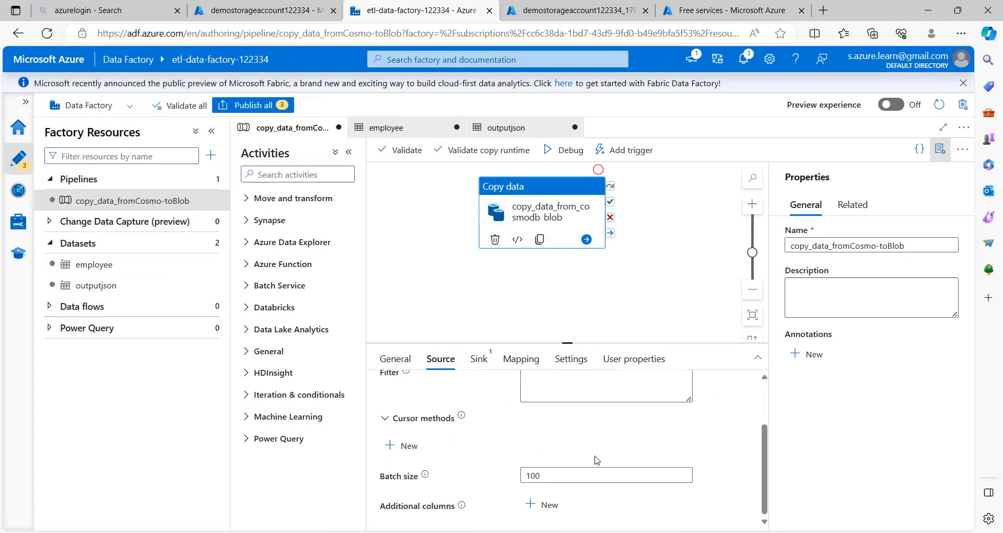
scroll(598, 455, up, 3)
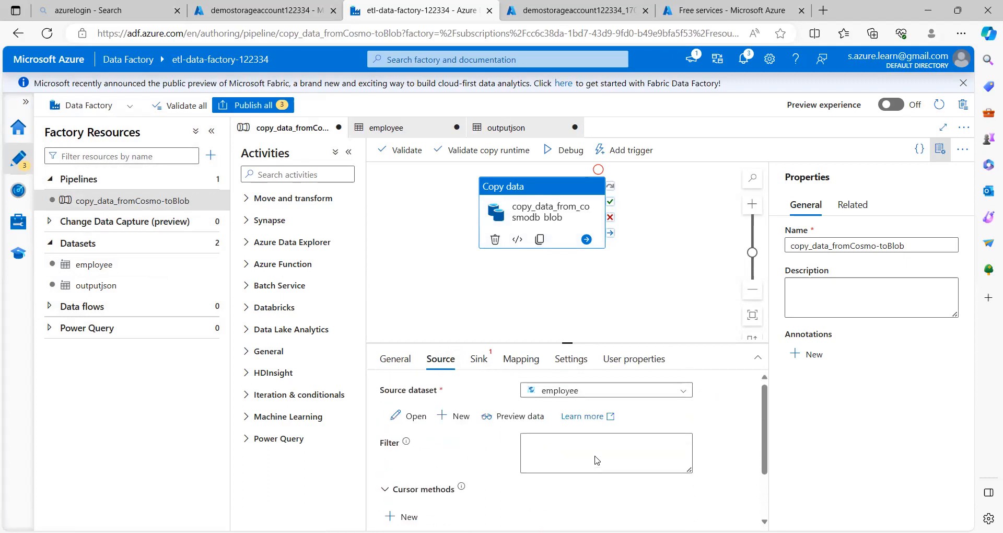
Step: Preview the employee source data and examine the document's fields, including the object ID, then close the preview
click(515, 418)
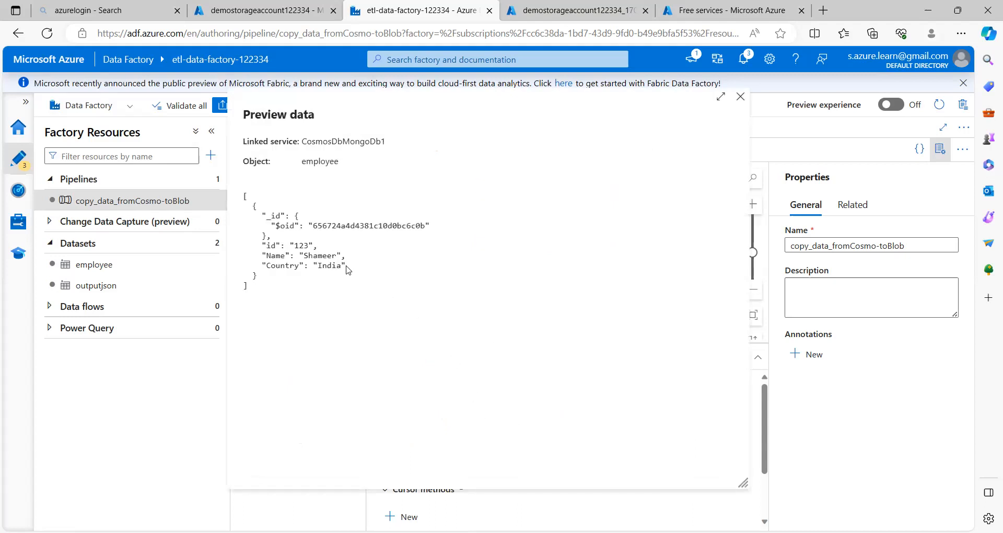
drag(263, 216, 424, 239)
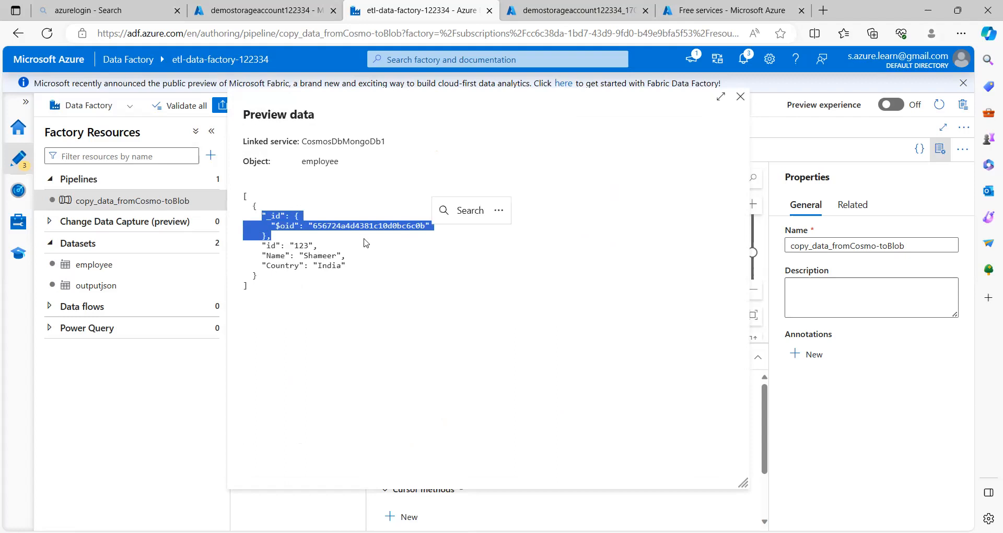
click(284, 243)
drag(264, 250, 349, 276)
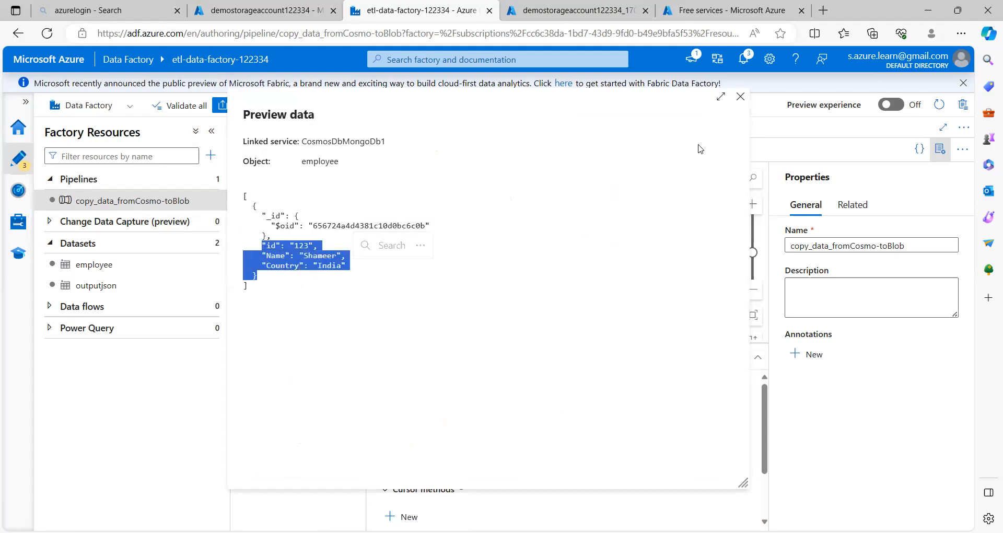
click(741, 97)
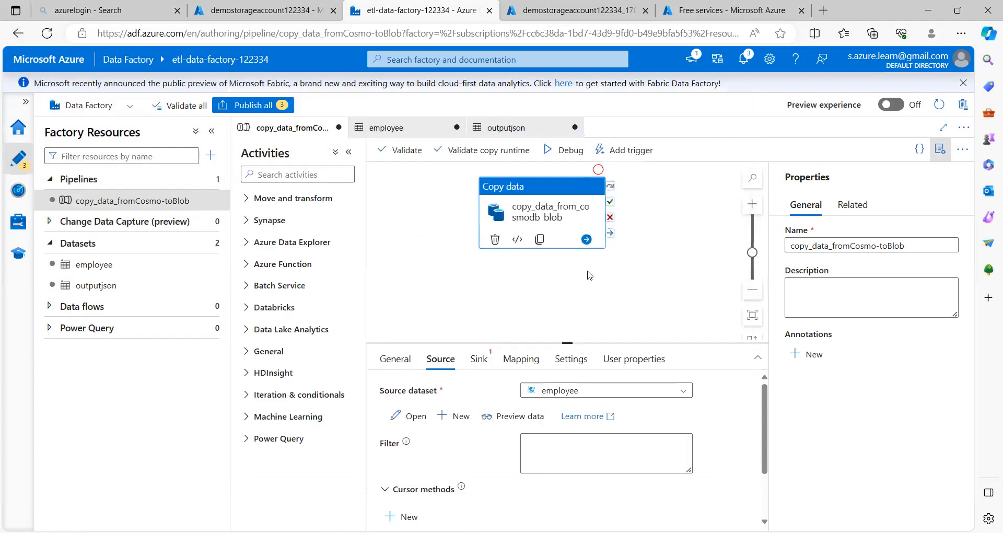
Step: Set the copy activity's sink dataset to outputjson with Flatten hierarchy as the copy behavior
click(484, 361)
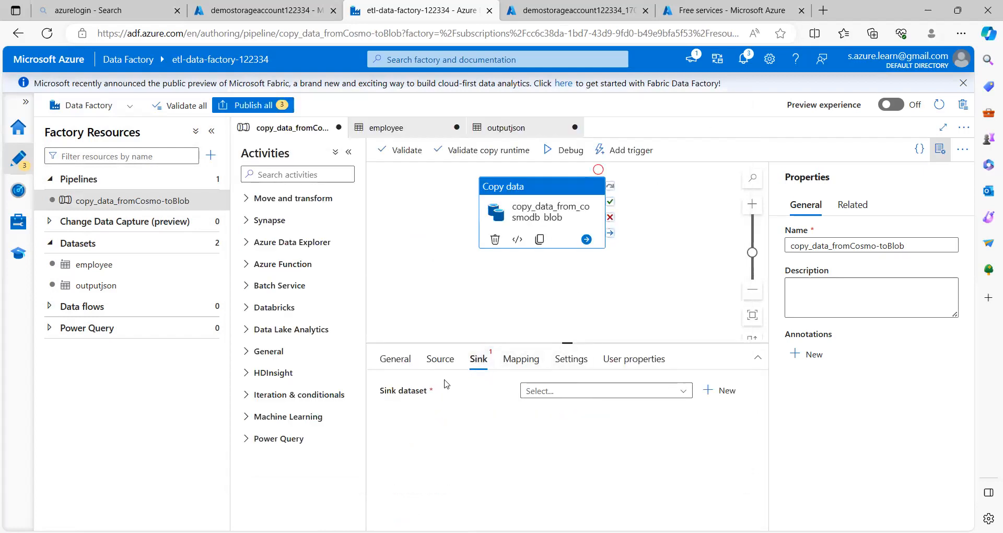
click(637, 393)
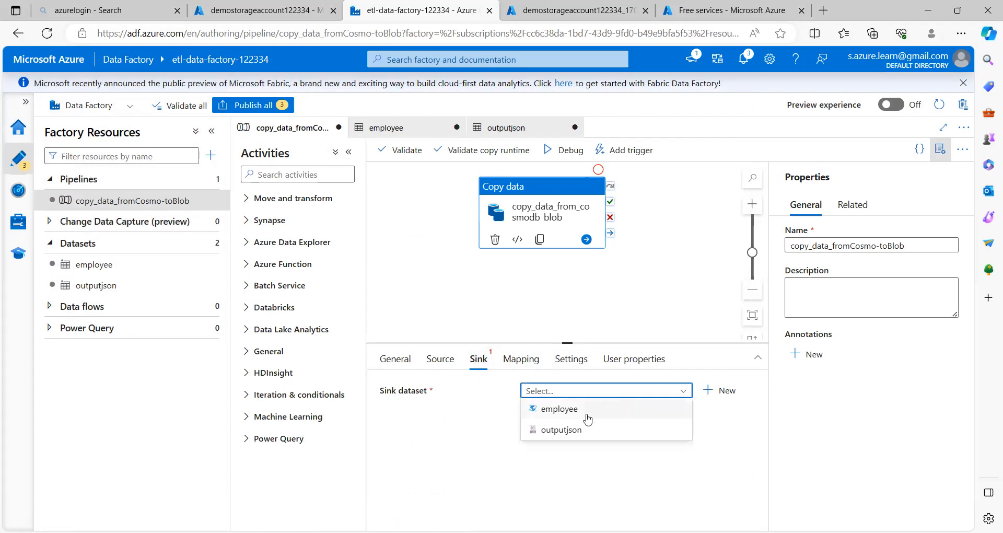
click(569, 435)
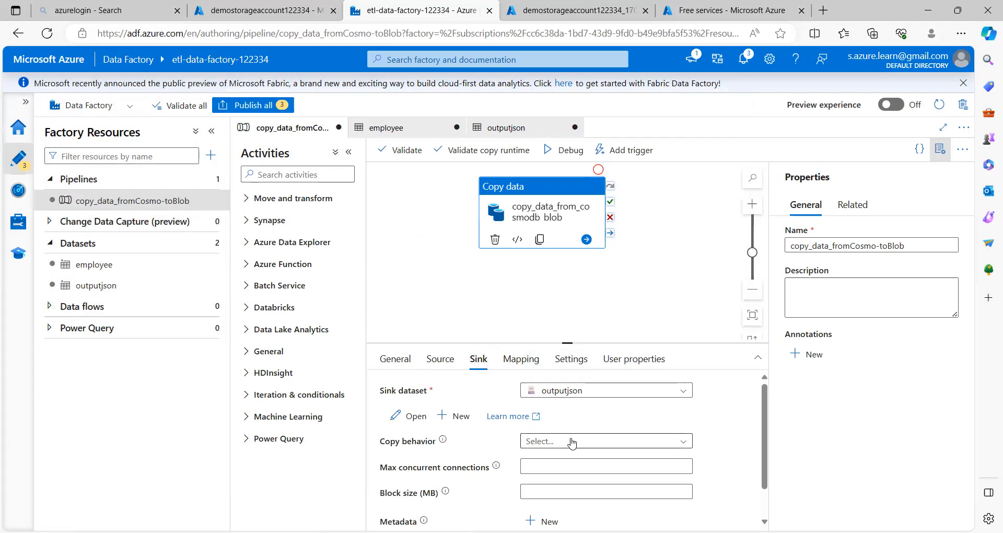
click(570, 442)
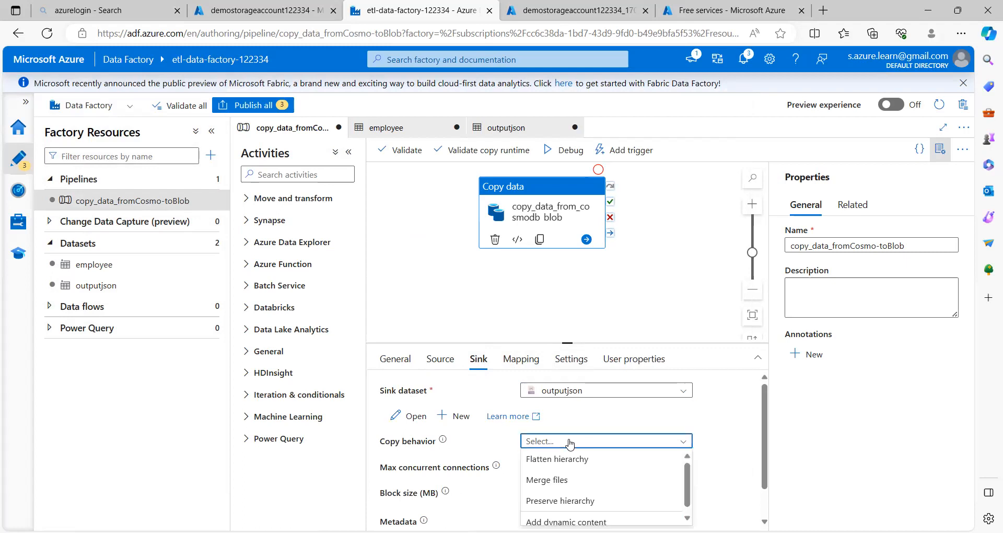
click(559, 460)
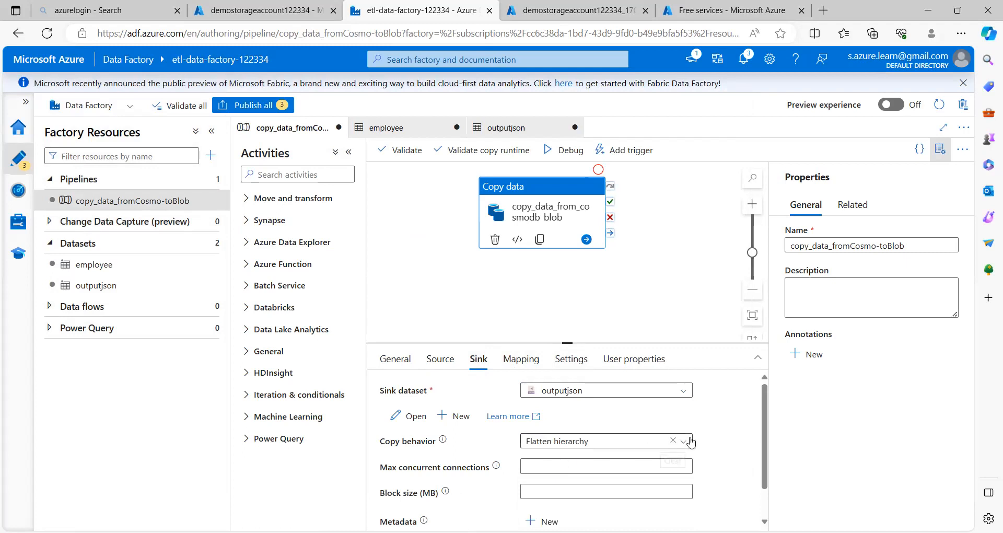
scroll(716, 434, down, 1)
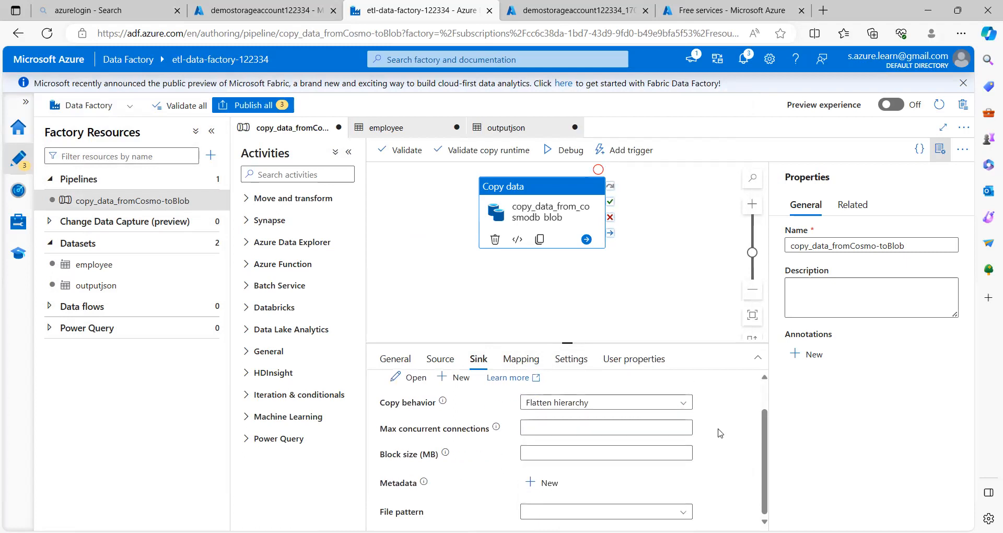
scroll(718, 433, up, 1)
Step: Import the schemas for the copy activity's mapping and make room to review all the mapped columns
click(521, 364)
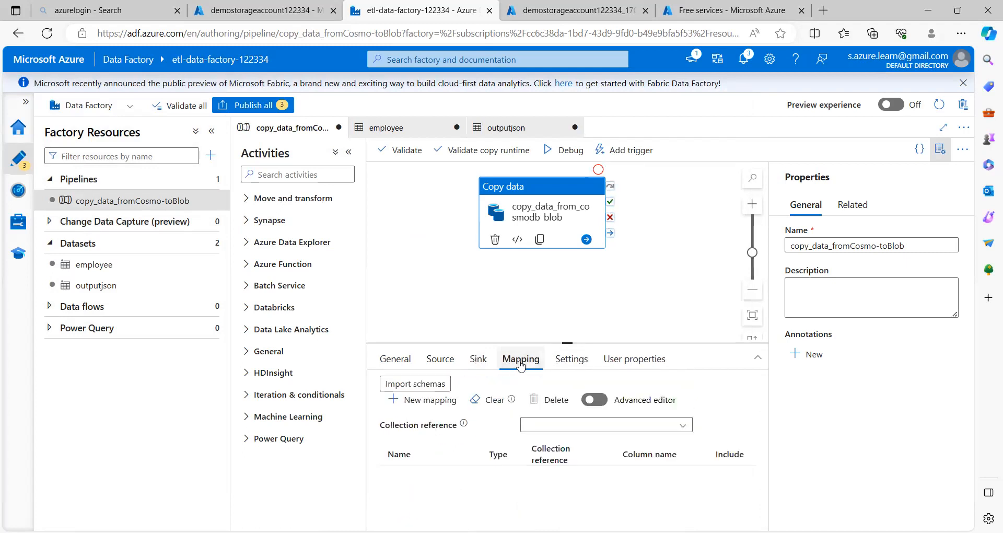
click(420, 385)
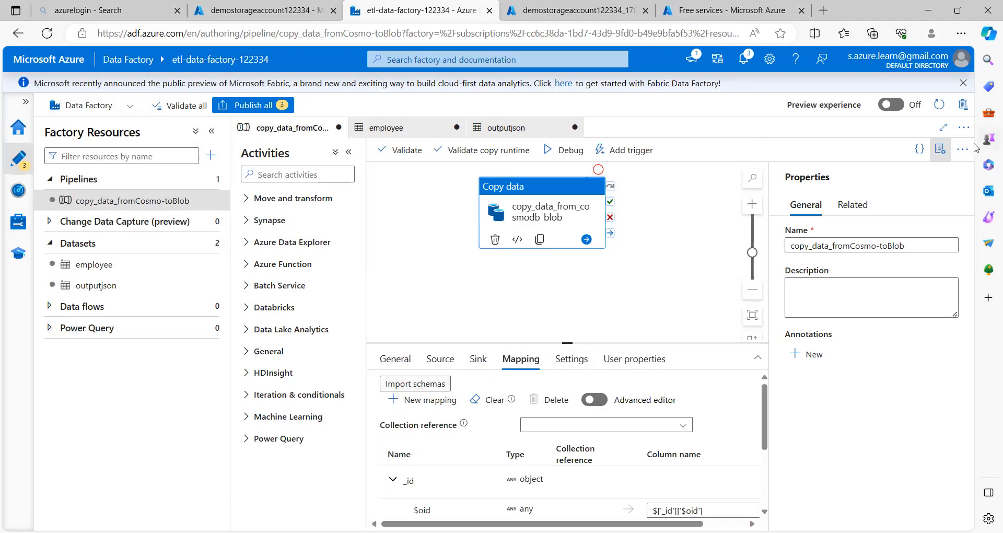
click(940, 148)
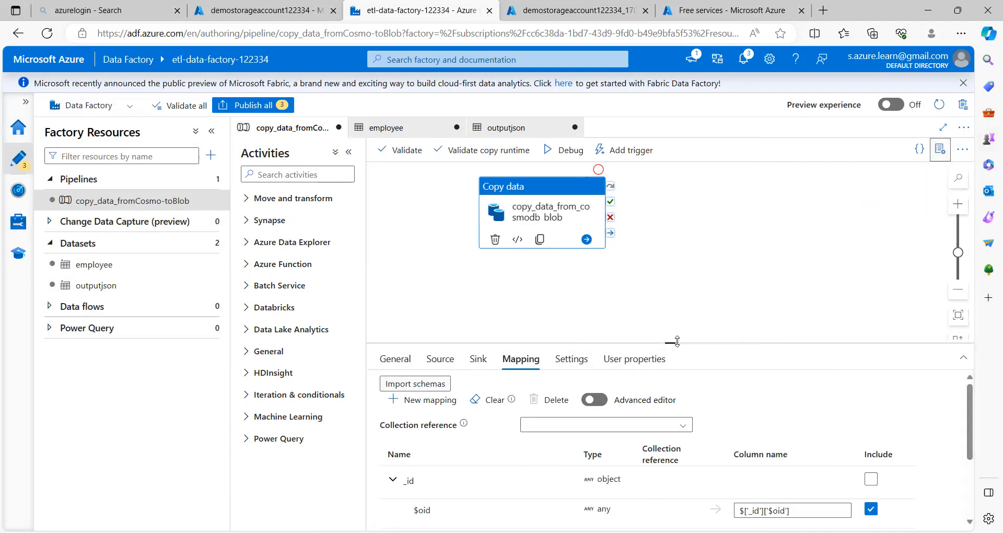
drag(676, 341, 677, 217)
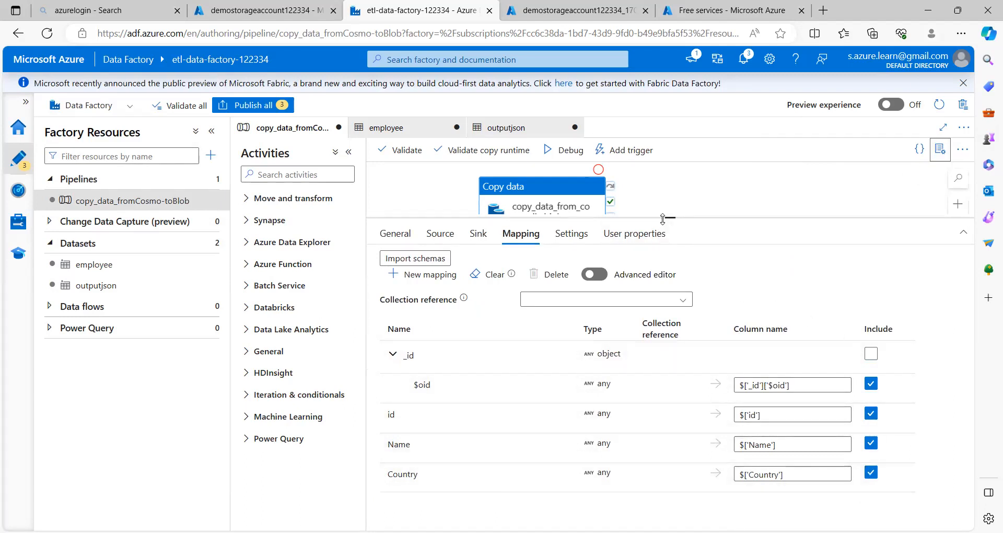
drag(663, 225, 641, 328)
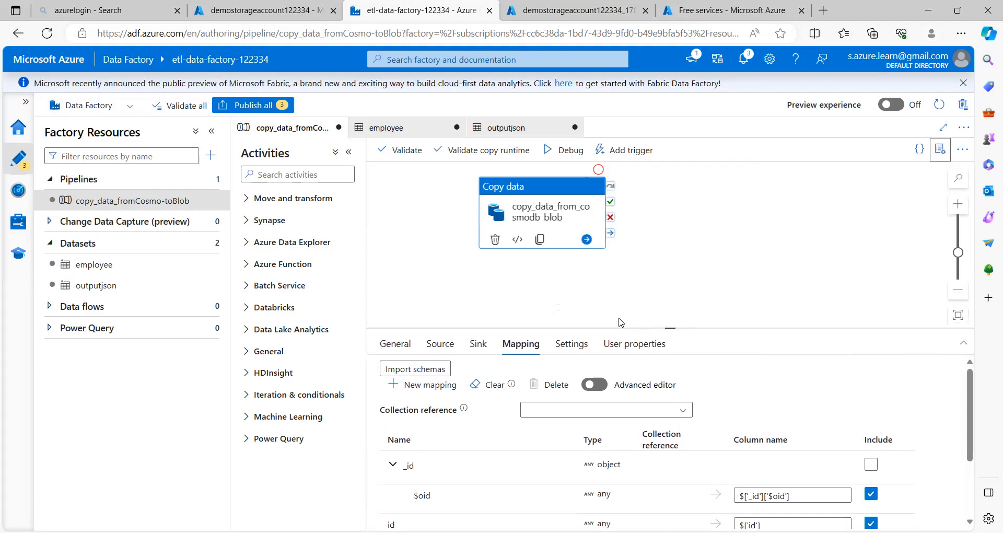
Step: Validate the pipeline, run it in debug mode, and refresh the run status
click(407, 153)
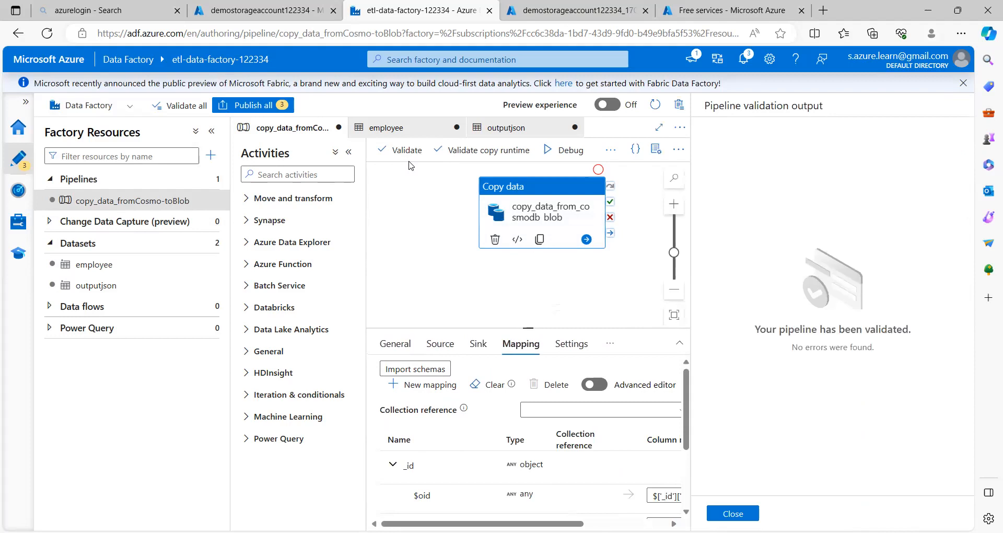
click(733, 514)
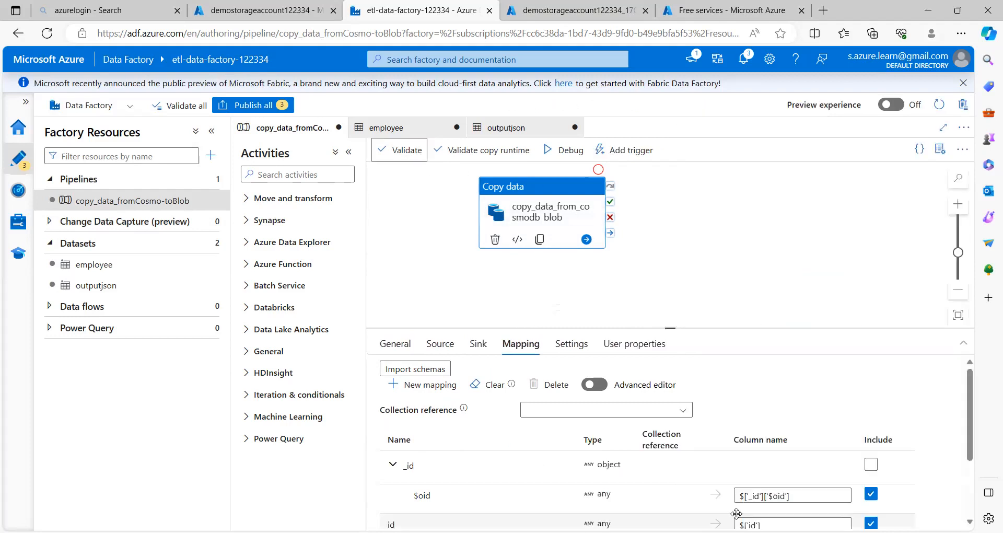
click(567, 157)
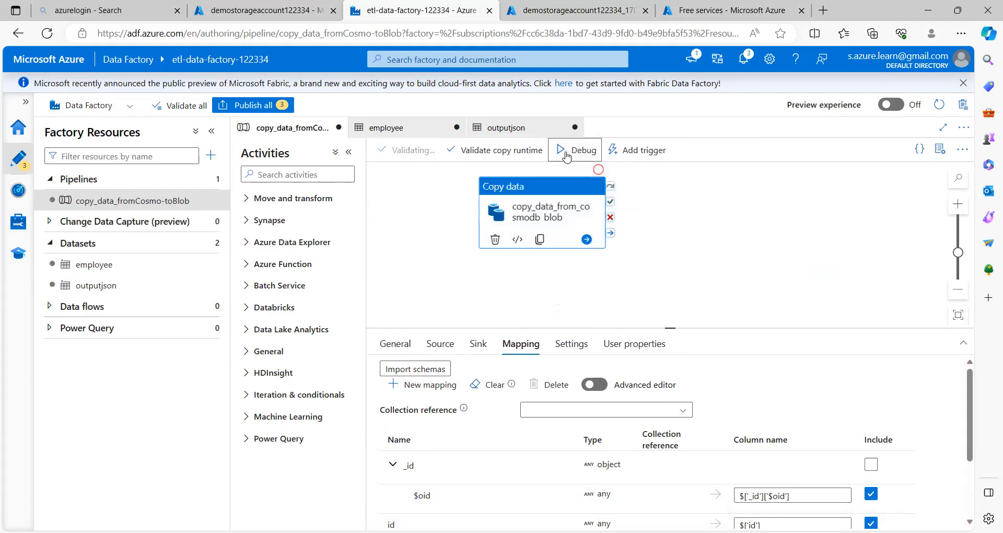
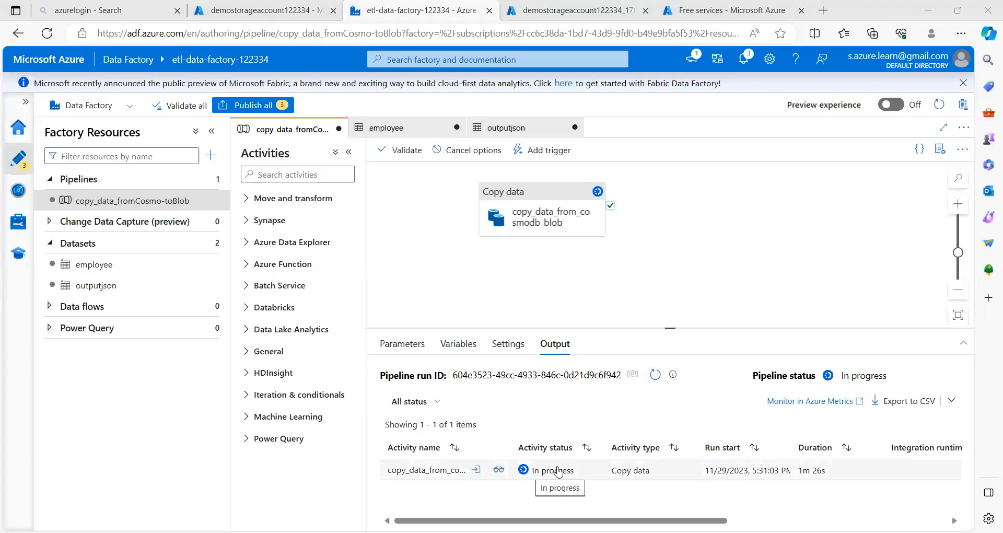
click(656, 376)
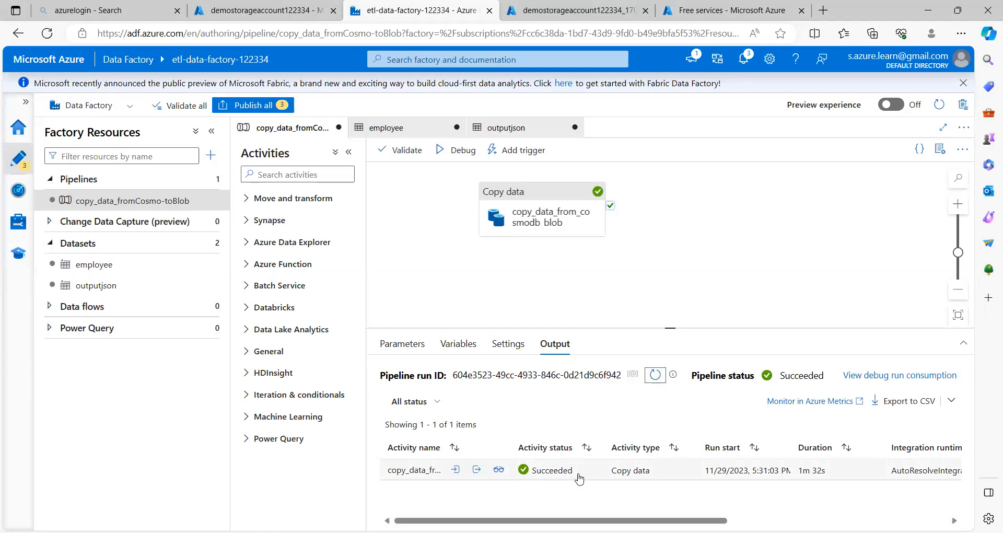
Step: Open the copy activity's run output and examine the files written and rows copied
click(477, 469)
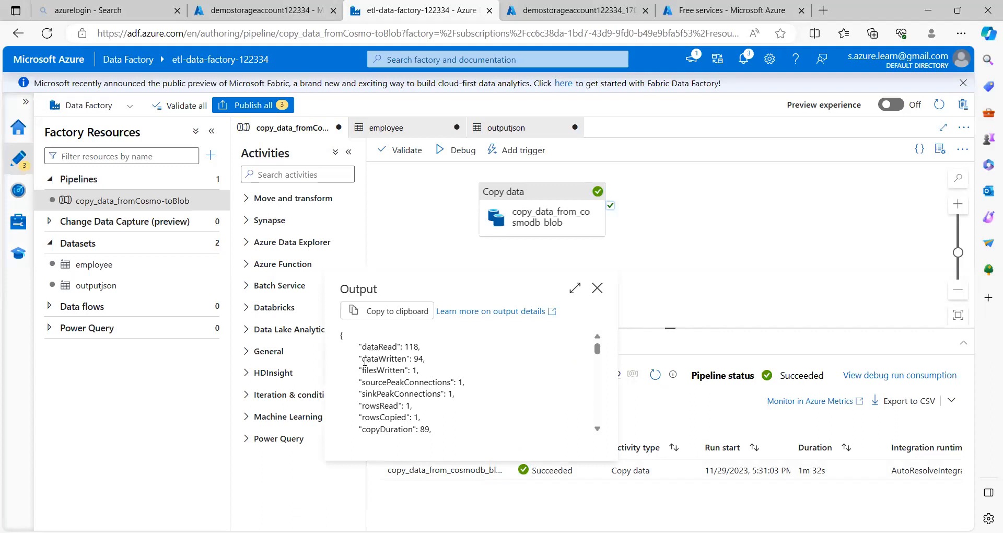
drag(366, 370, 418, 371)
drag(366, 406, 420, 417)
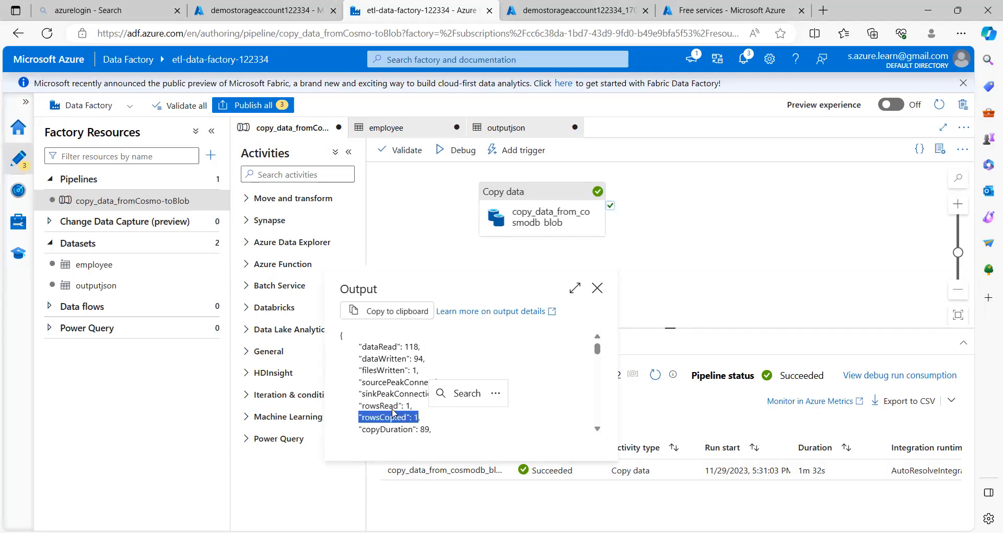
Step: Check the files written and compare rows read with rows copied in the run output, and close it
double_click(380, 371)
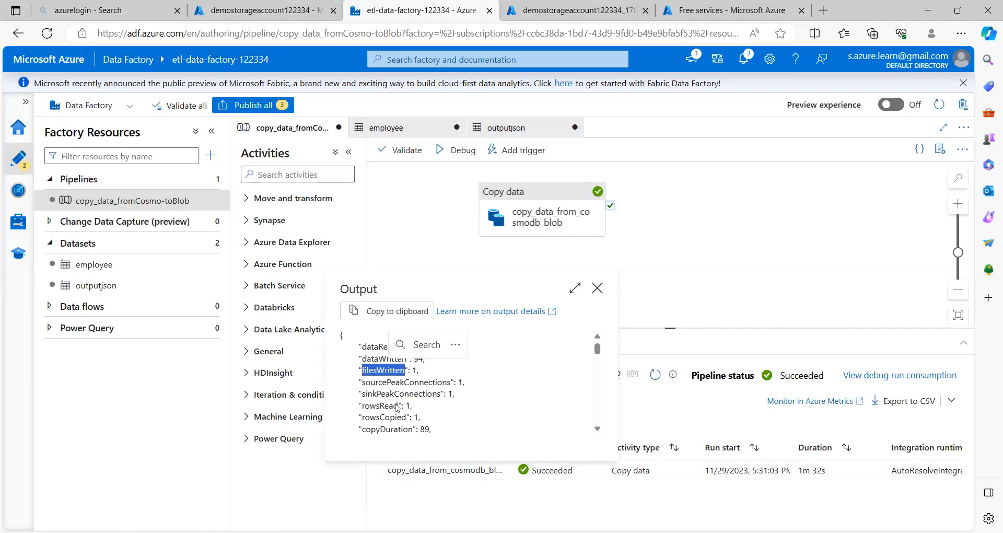
drag(413, 406, 389, 418)
click(598, 288)
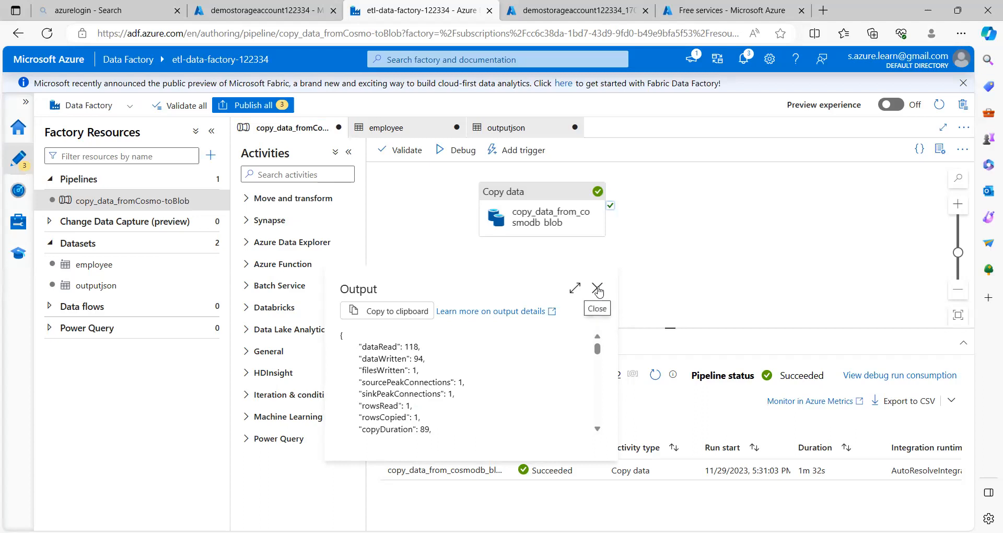
click(599, 290)
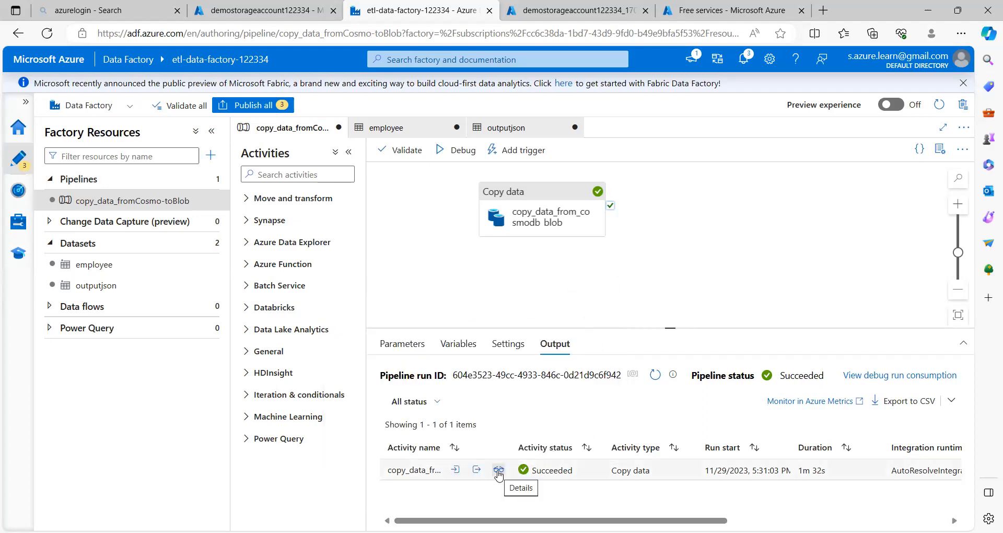
Step: Open the copy activity's run details and review the source, the sink region, and the rows read and written
click(499, 472)
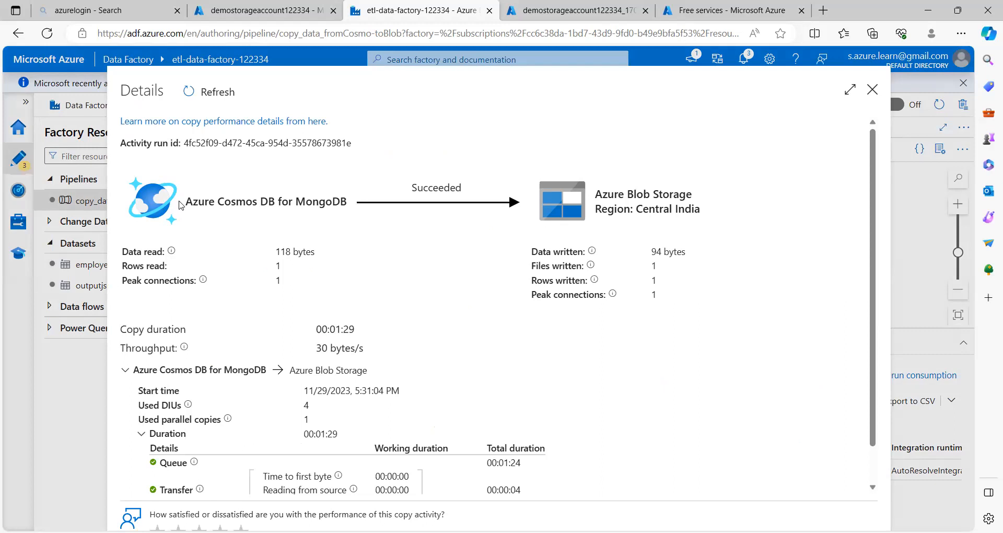
drag(185, 203, 332, 203)
mouse_move(632, 195)
mouse_down()
mouse_move(658, 211)
mouse_move(635, 210)
mouse_up()
click(658, 212)
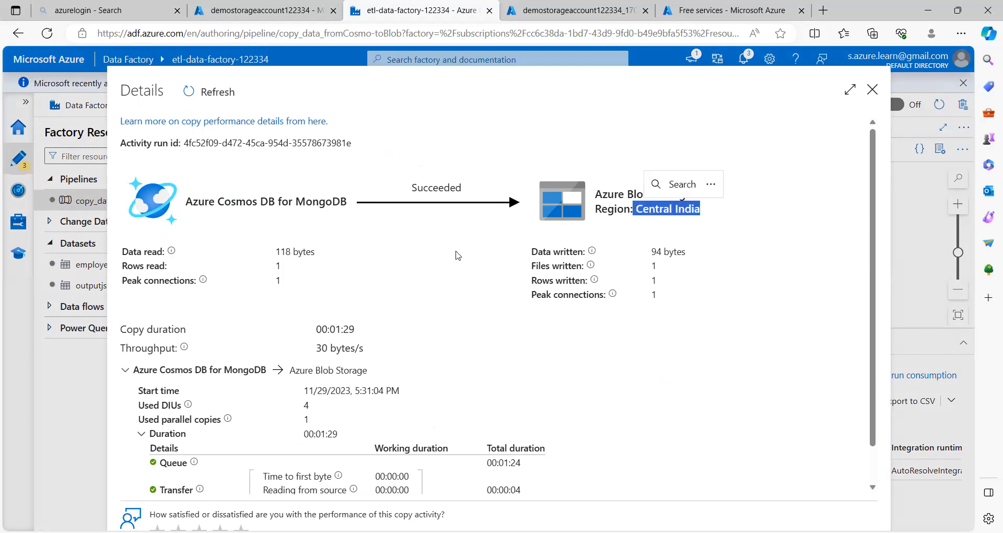
drag(284, 268, 131, 269)
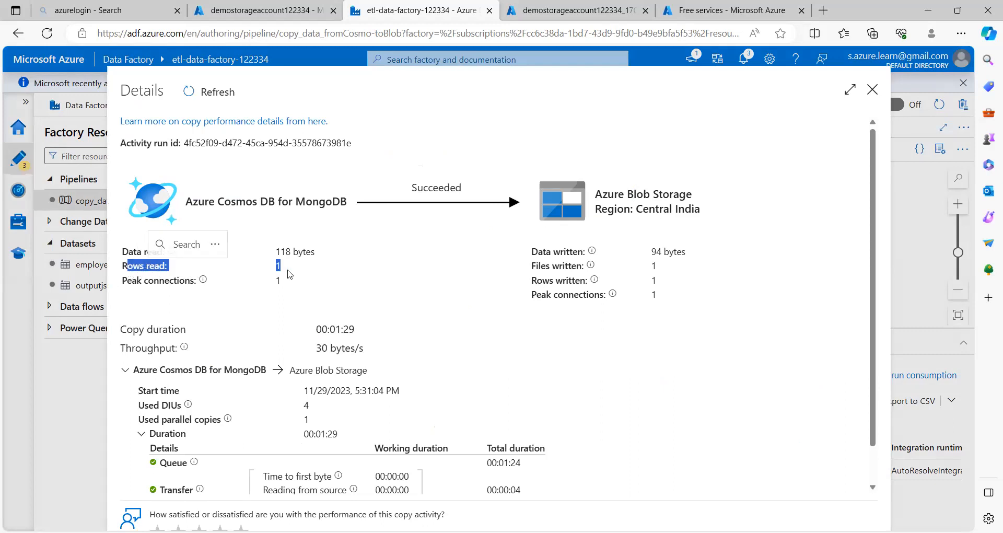
drag(657, 282, 651, 281)
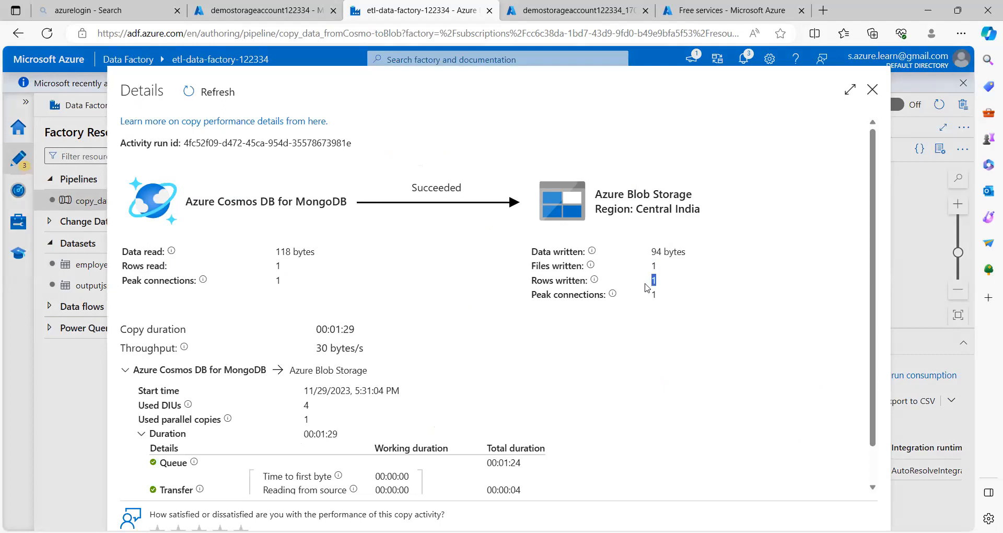
Step: Examine the queue and transfer durations in the copy run details and close the details
scroll(466, 321, down, 2)
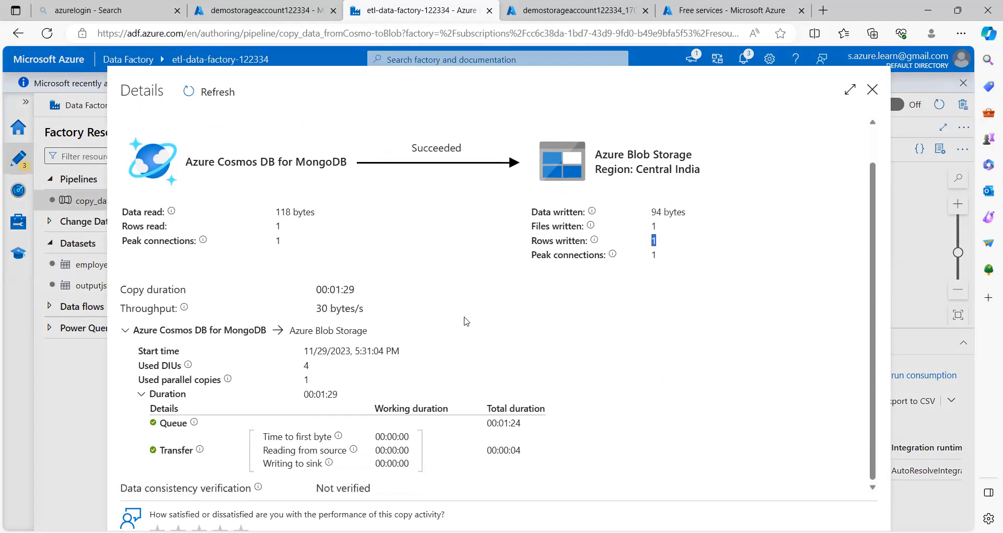
double_click(178, 424)
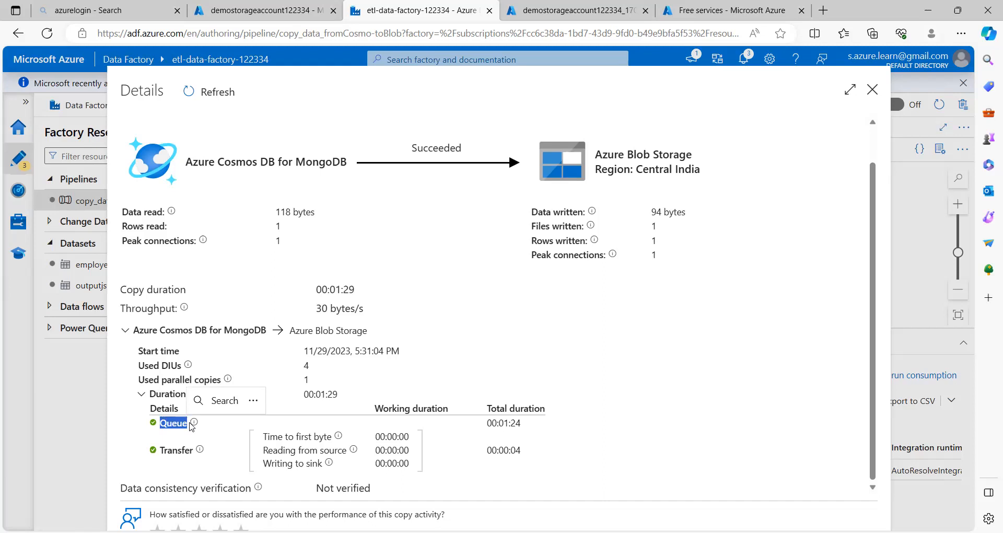
drag(490, 426, 537, 429)
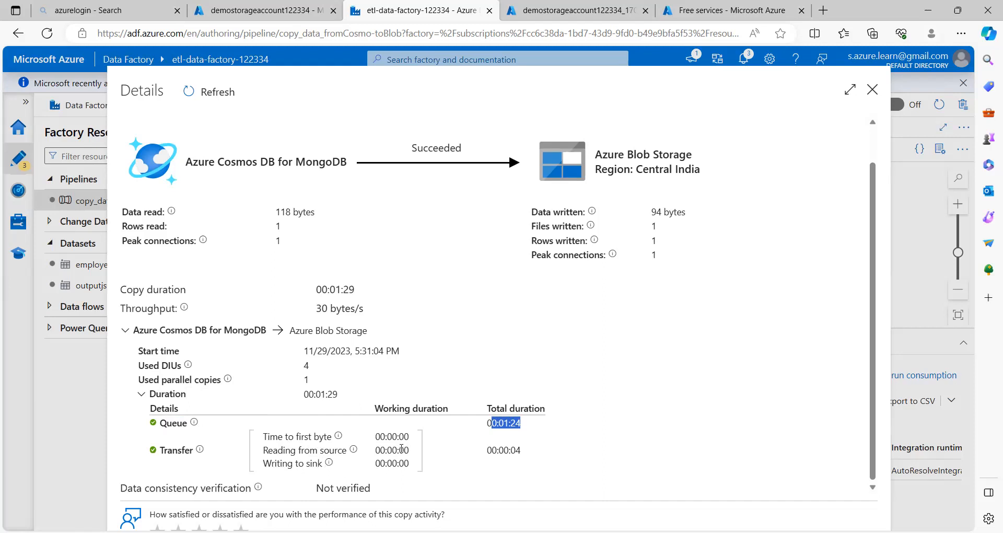
drag(529, 454, 483, 449)
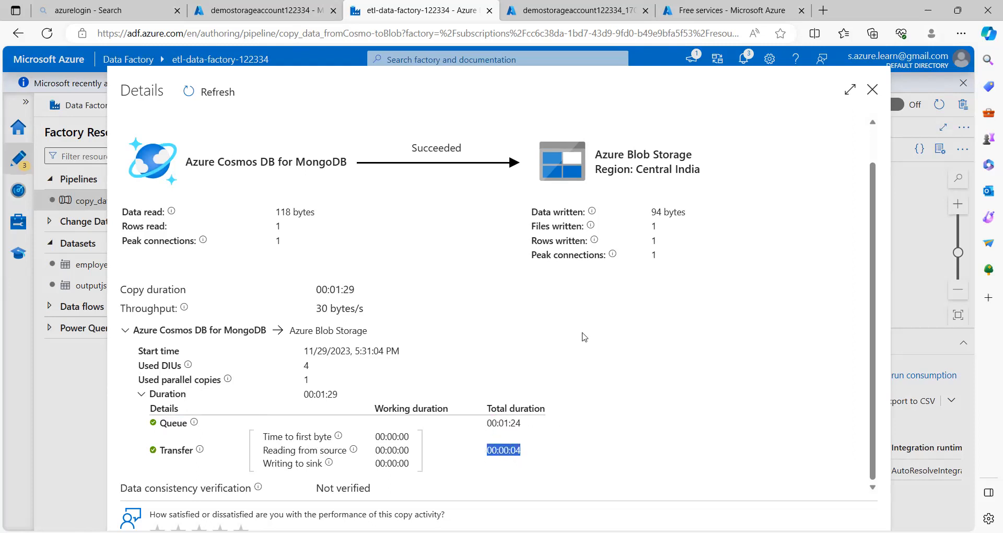
click(873, 90)
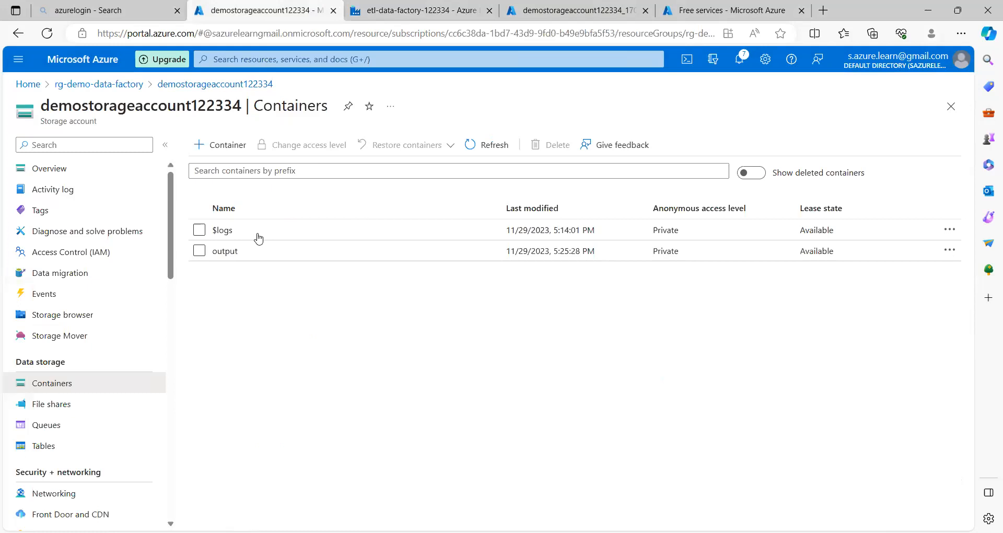
Step: Open json/employee.json in the storage account's output container and inspect the copied record in its file contents
click(224, 252)
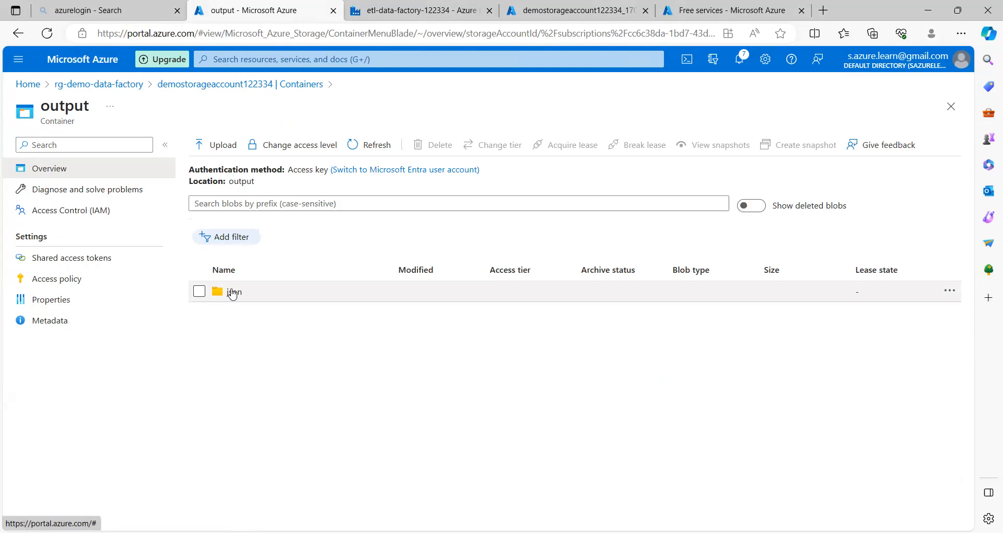
click(233, 293)
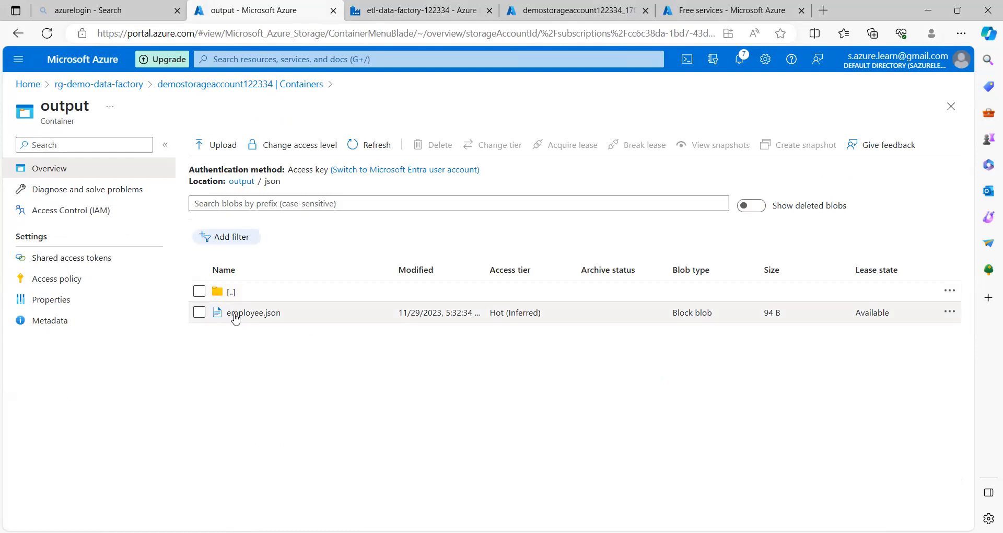
click(234, 313)
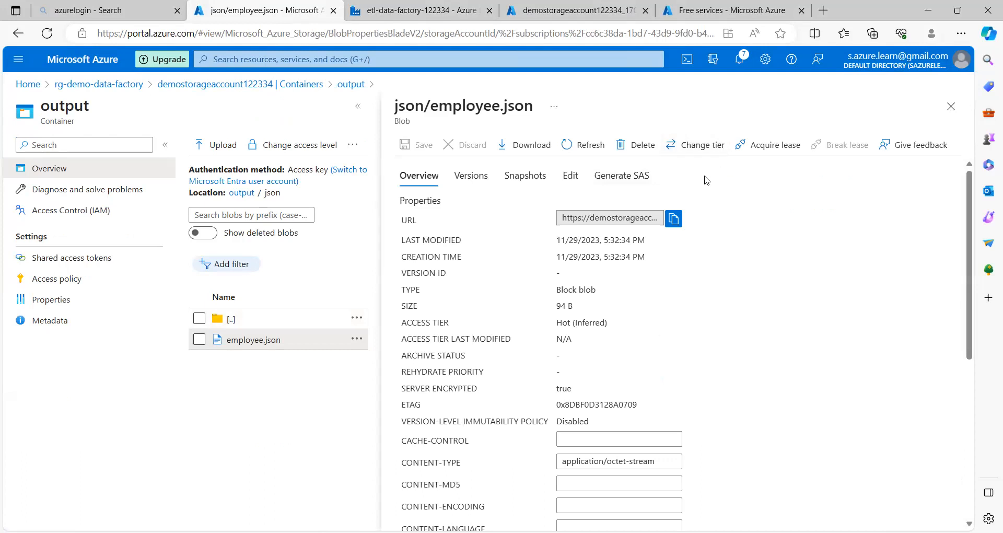
click(571, 176)
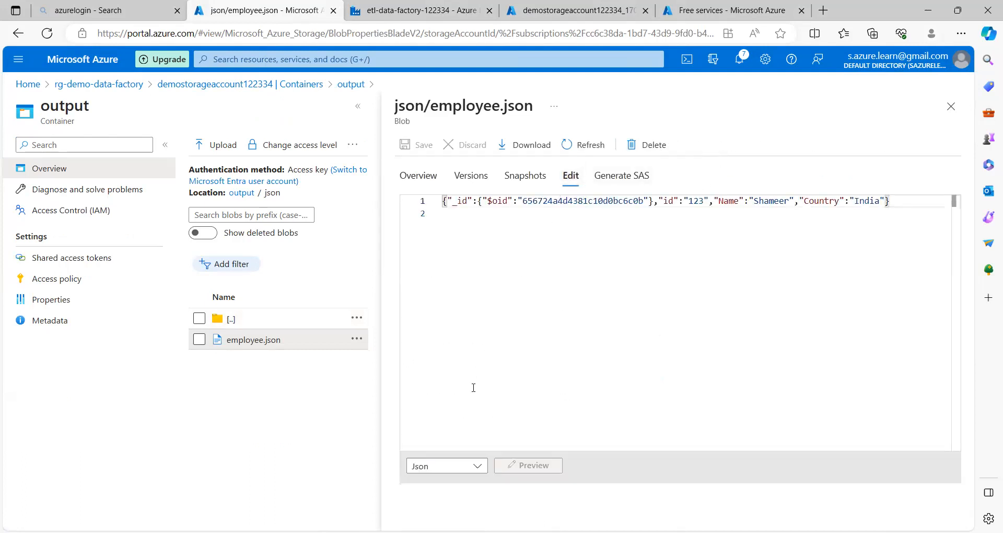
drag(524, 201, 634, 201)
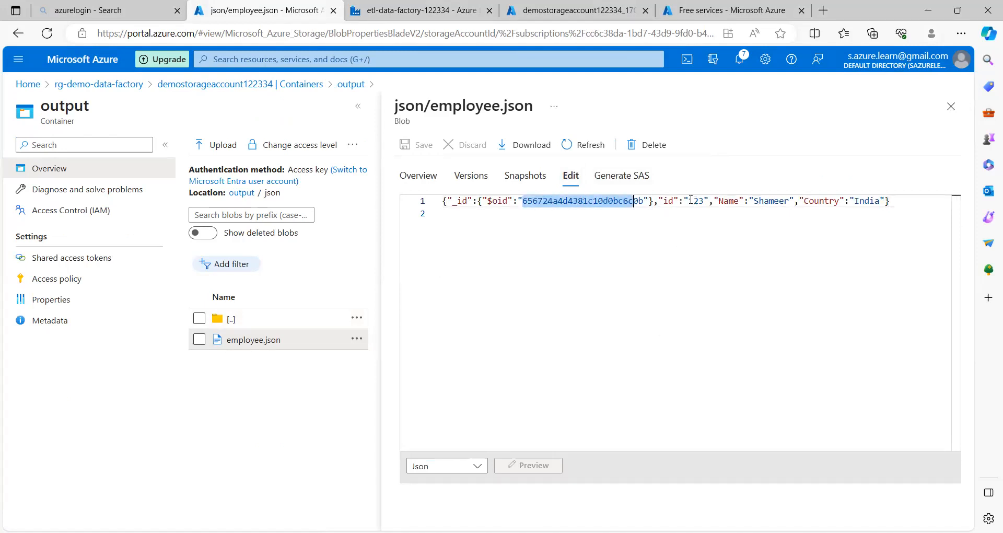
click(690, 200)
drag(457, 200, 871, 203)
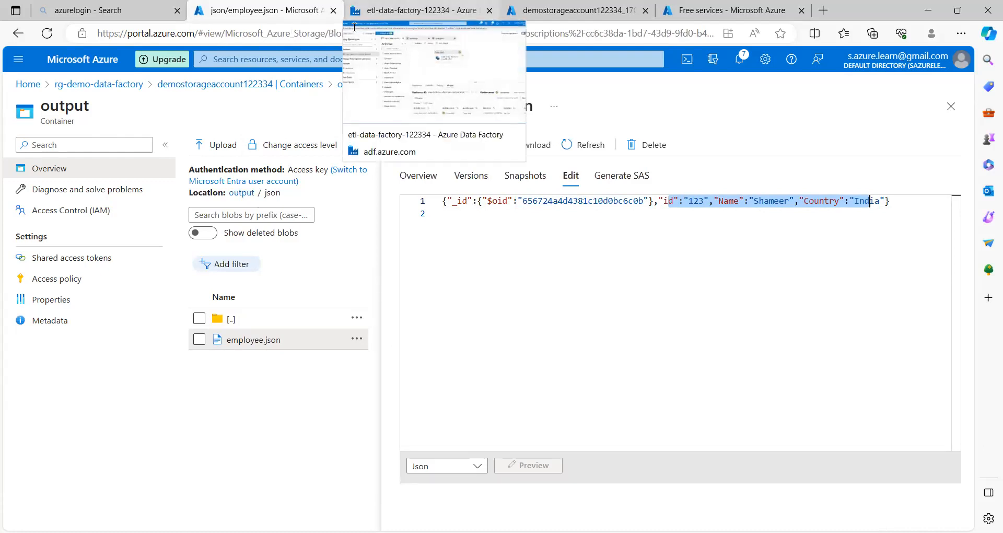
Step: Delete the resource group rg-demo-data-factory with all its dependent resources, confirming with its name
click(90, 84)
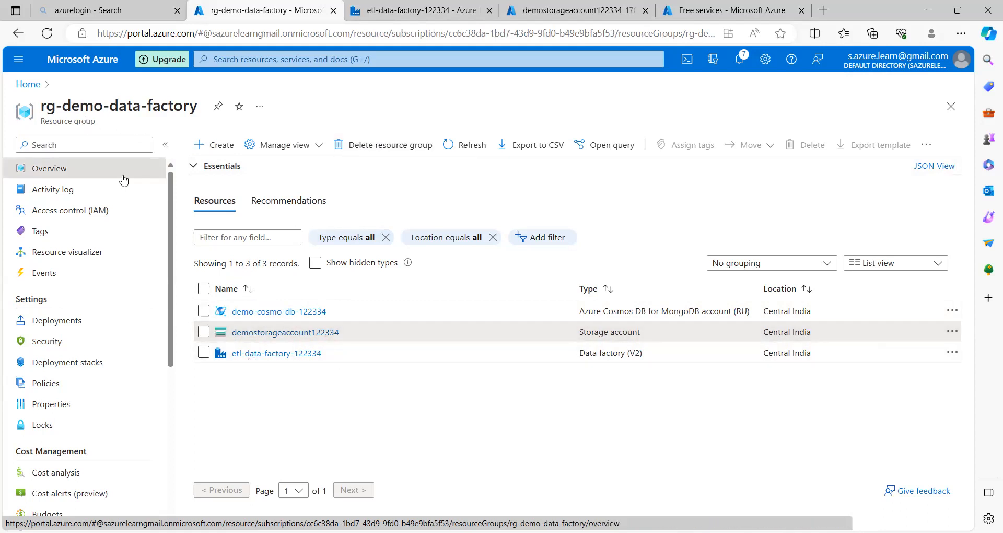
click(374, 151)
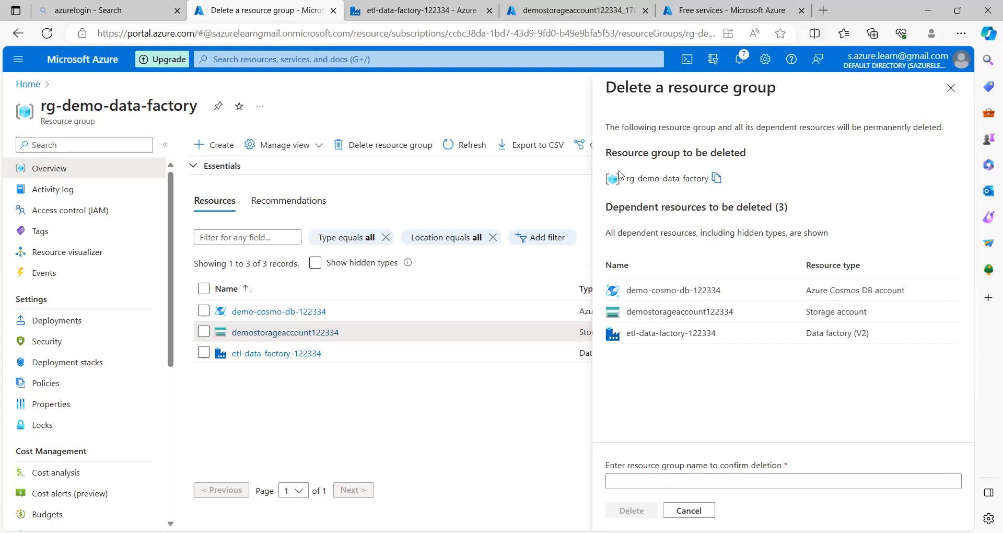
click(717, 179)
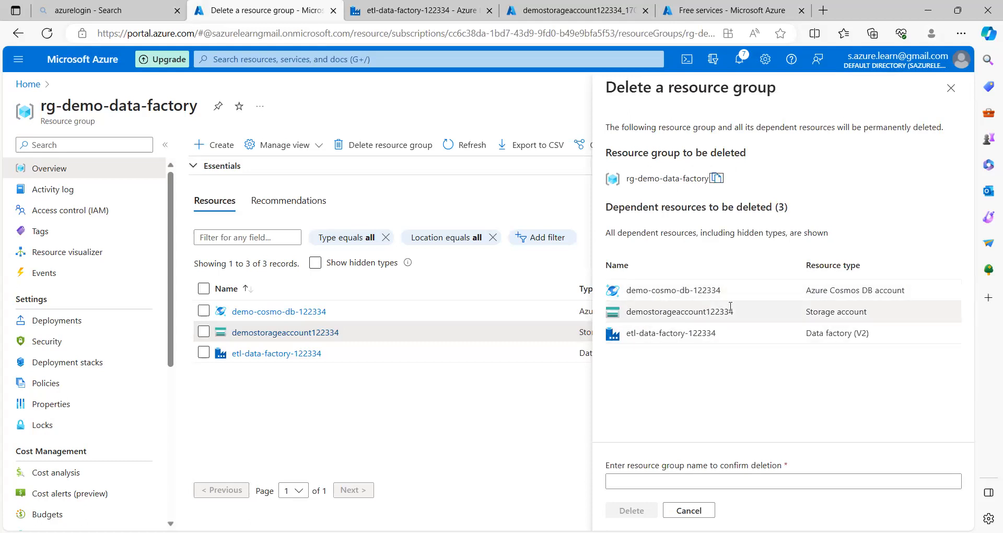
click(638, 481)
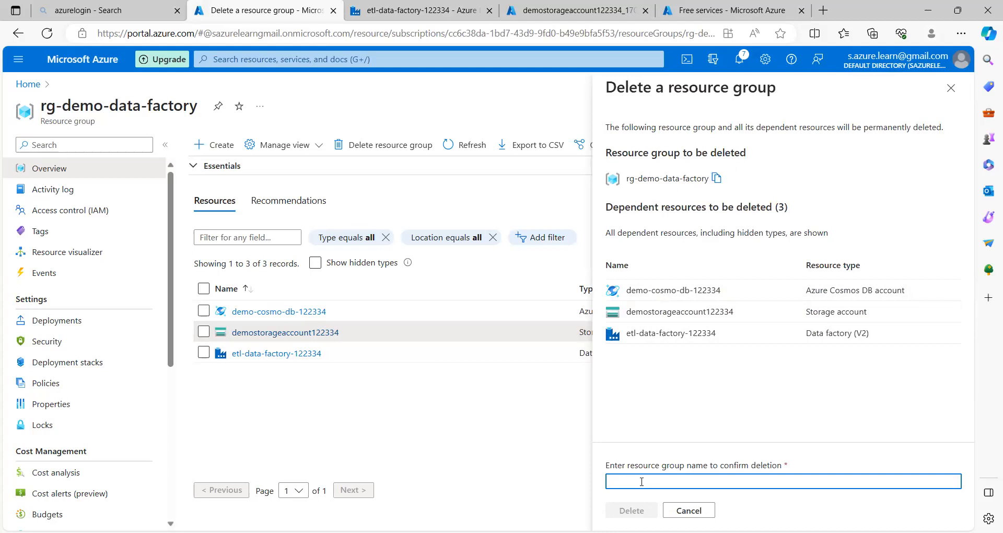
key(ctrl+v)
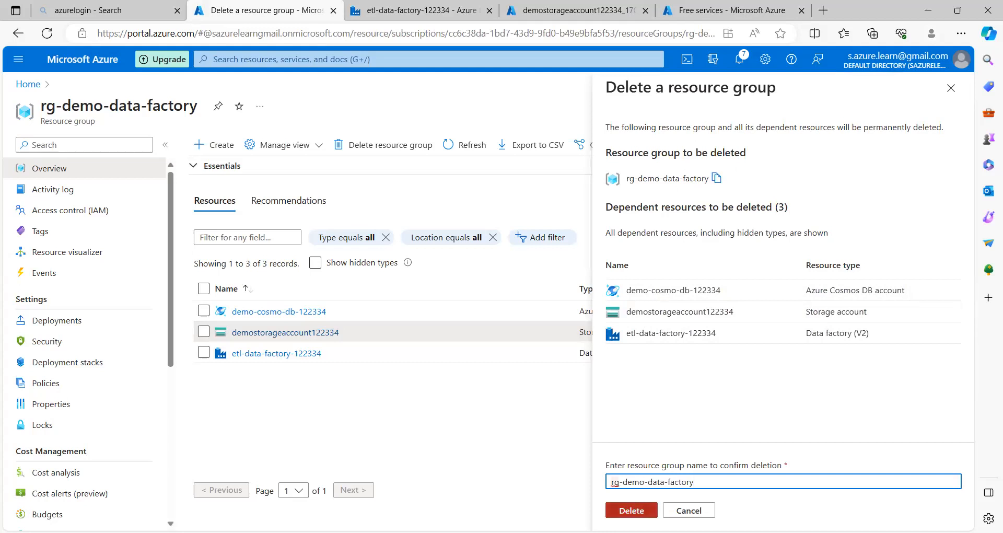
click(632, 510)
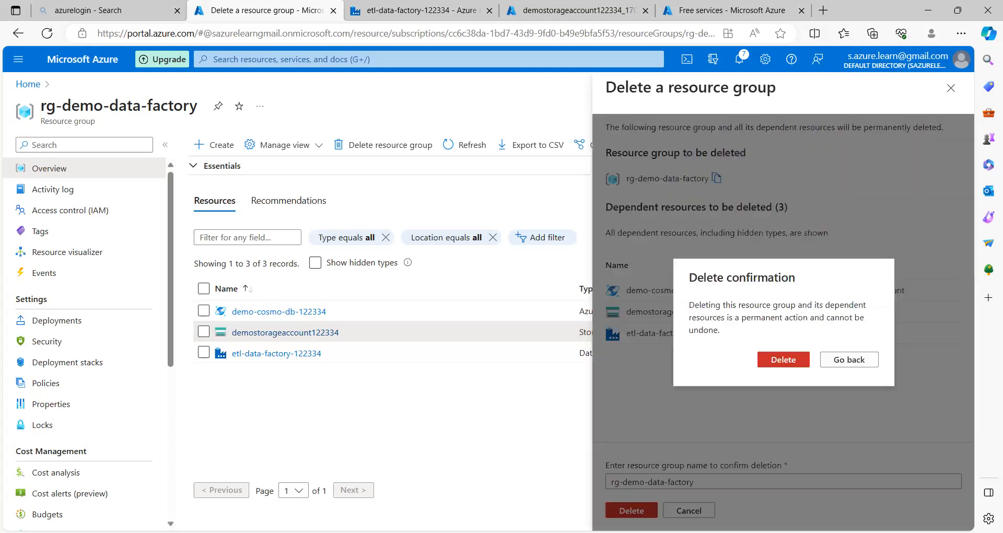
click(784, 360)
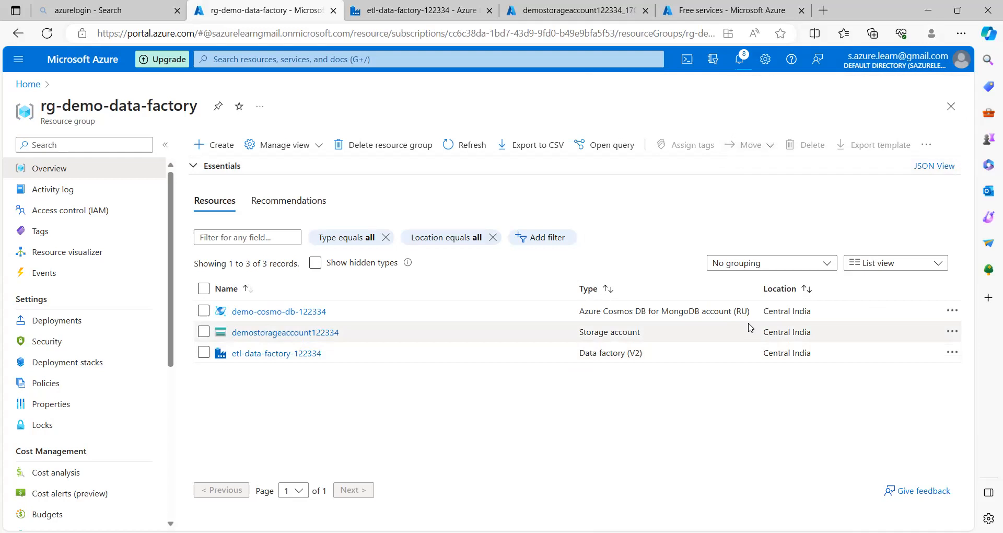
Step: Check the notifications for the resource group deletion and open the list of all resource groups
click(743, 63)
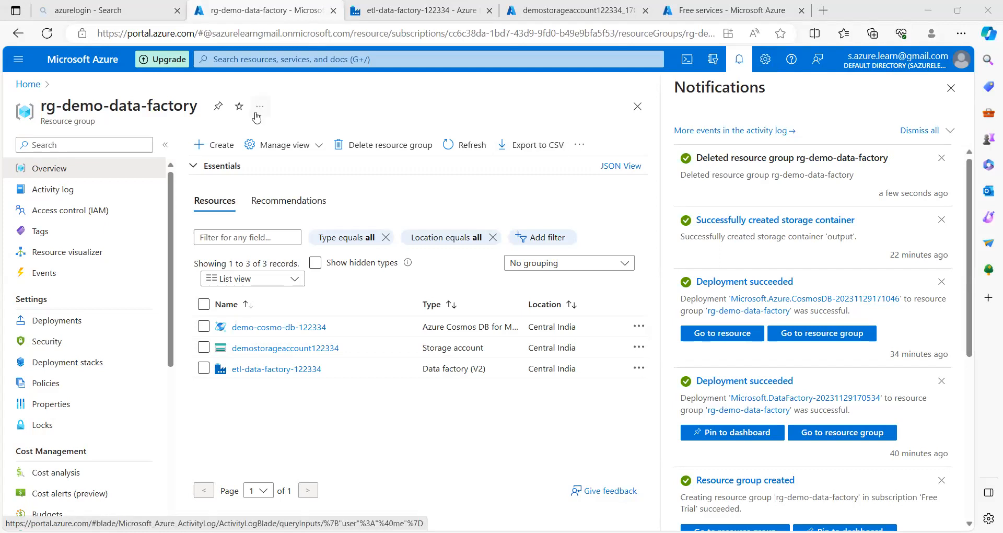
click(30, 85)
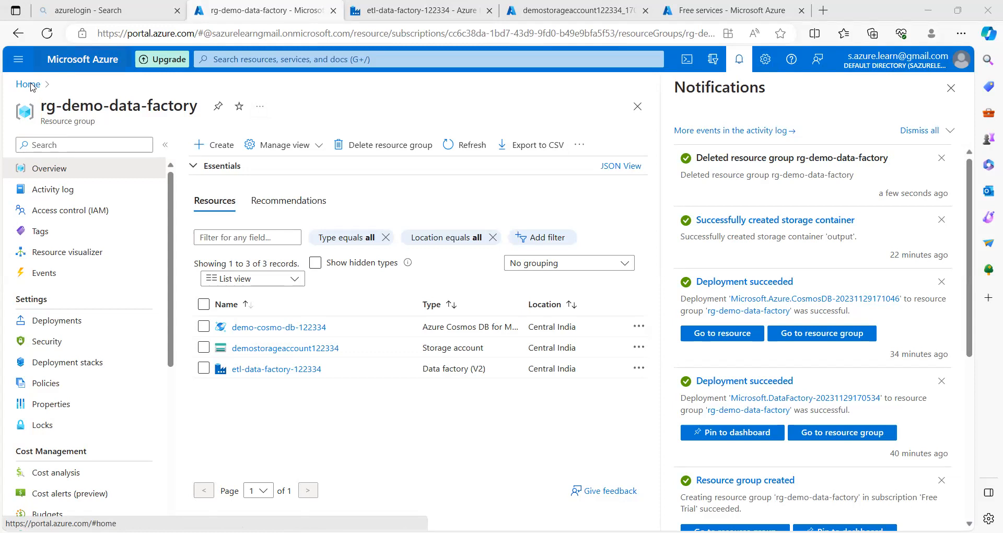
click(156, 139)
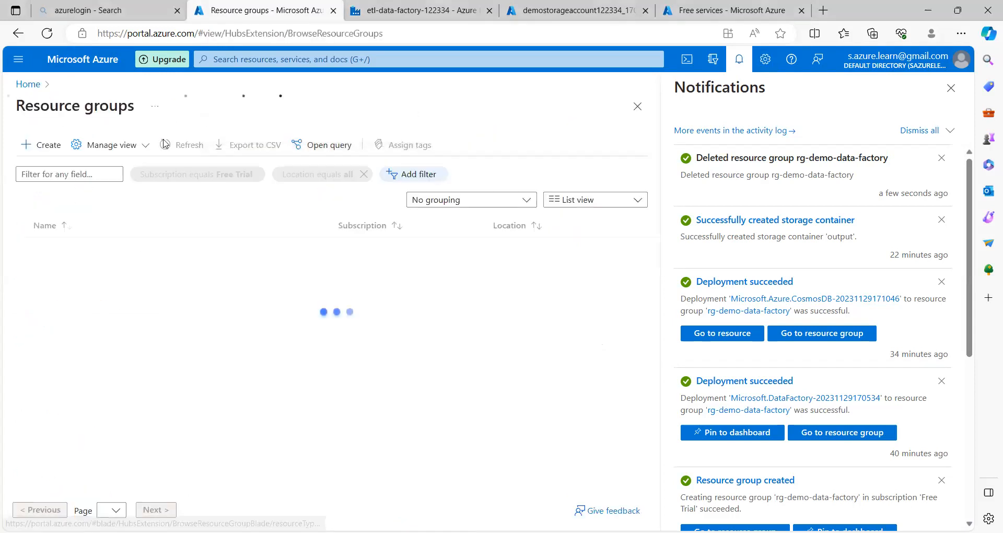